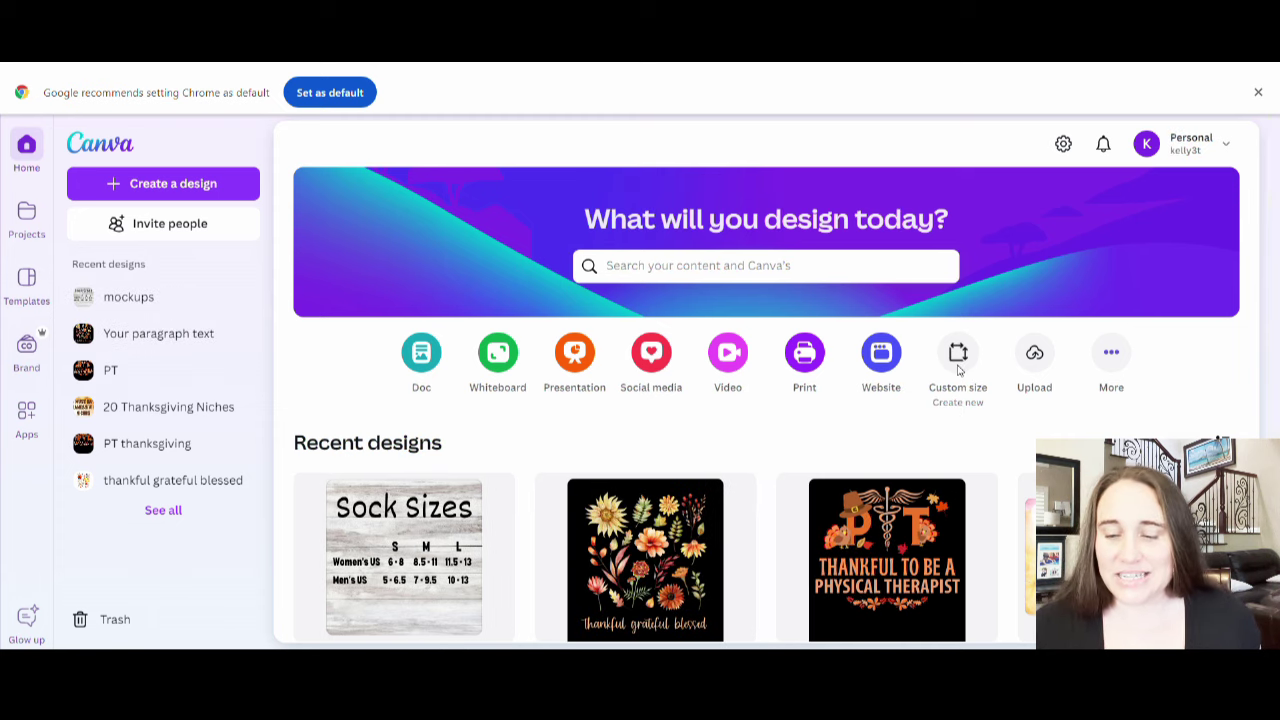
- Open a blank design at the recent custom size of 4500 × 5400 px
click(958, 356)
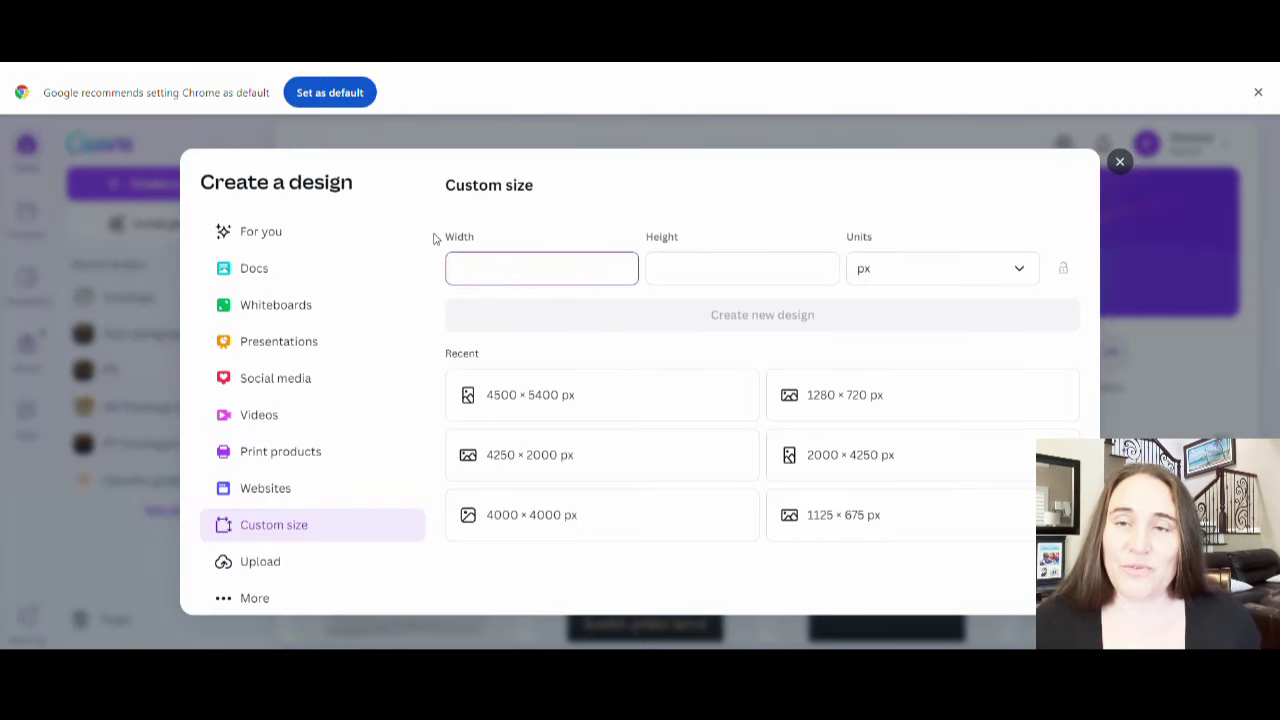
click(538, 400)
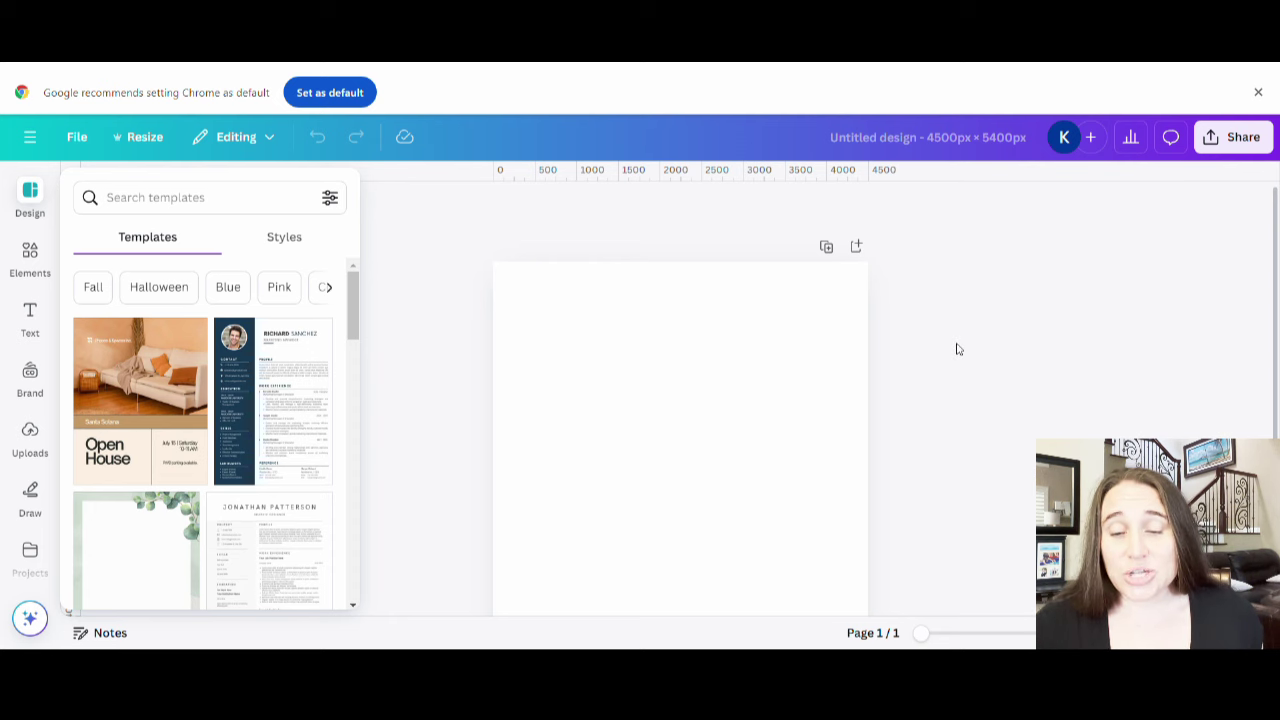
- Fill the page background with the solid black swatch
click(745, 395)
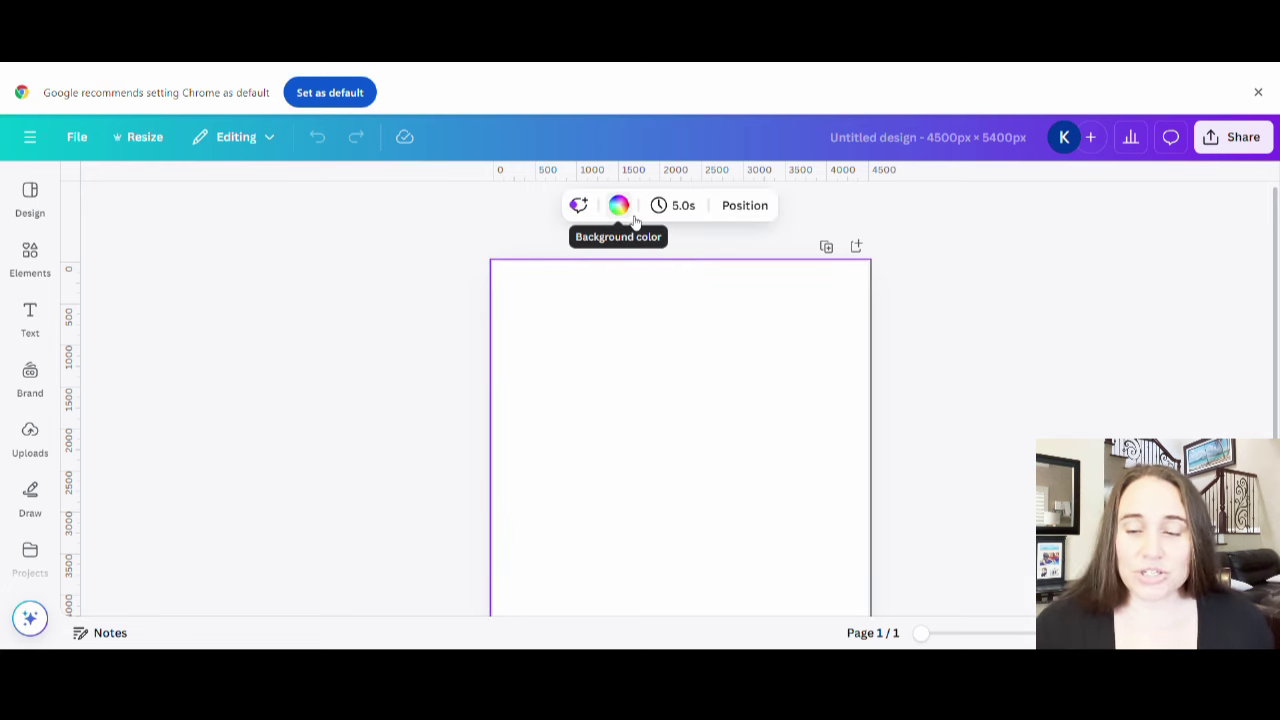
click(619, 206)
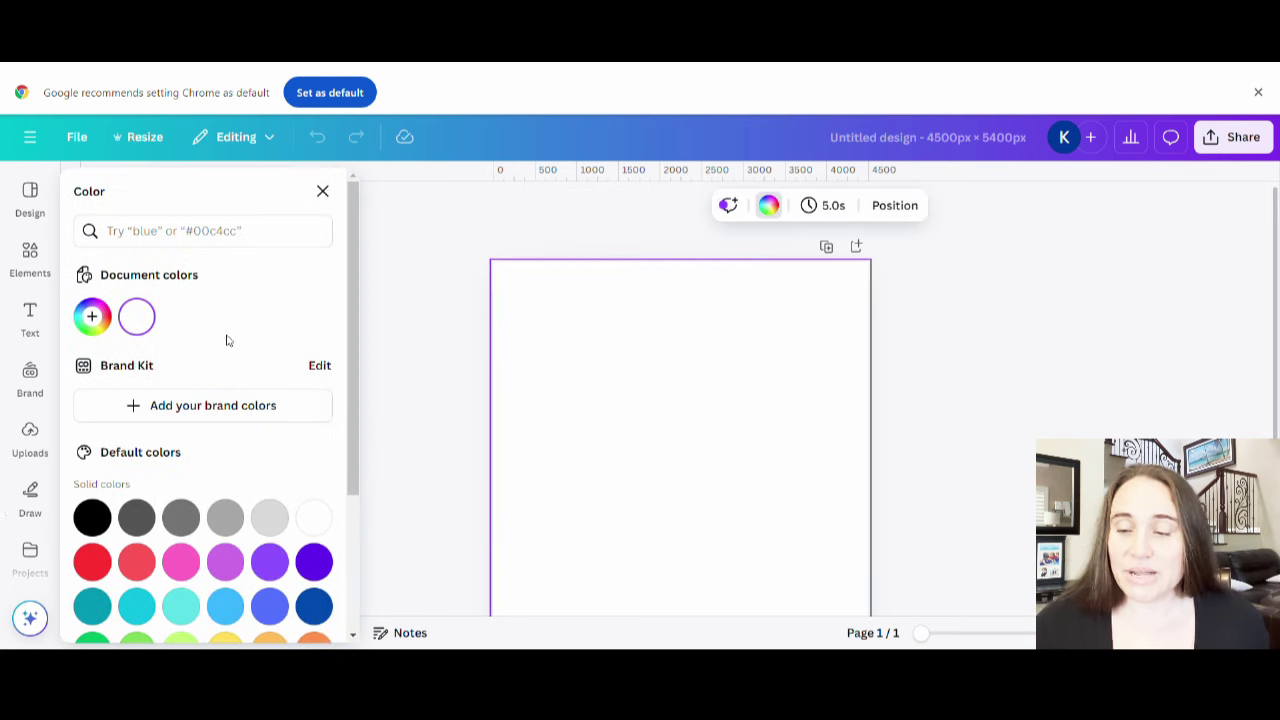
click(92, 517)
click(997, 314)
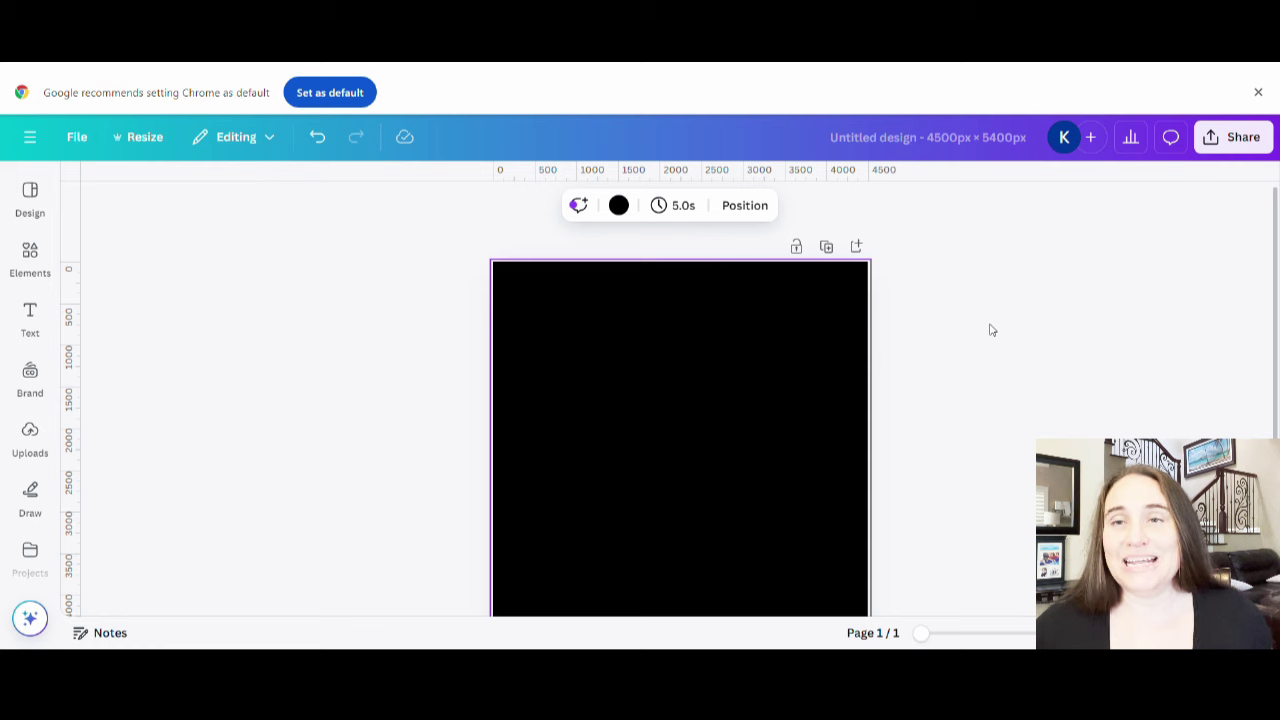
scroll(1098, 297, down, 2)
scroll(1098, 297, up, 1)
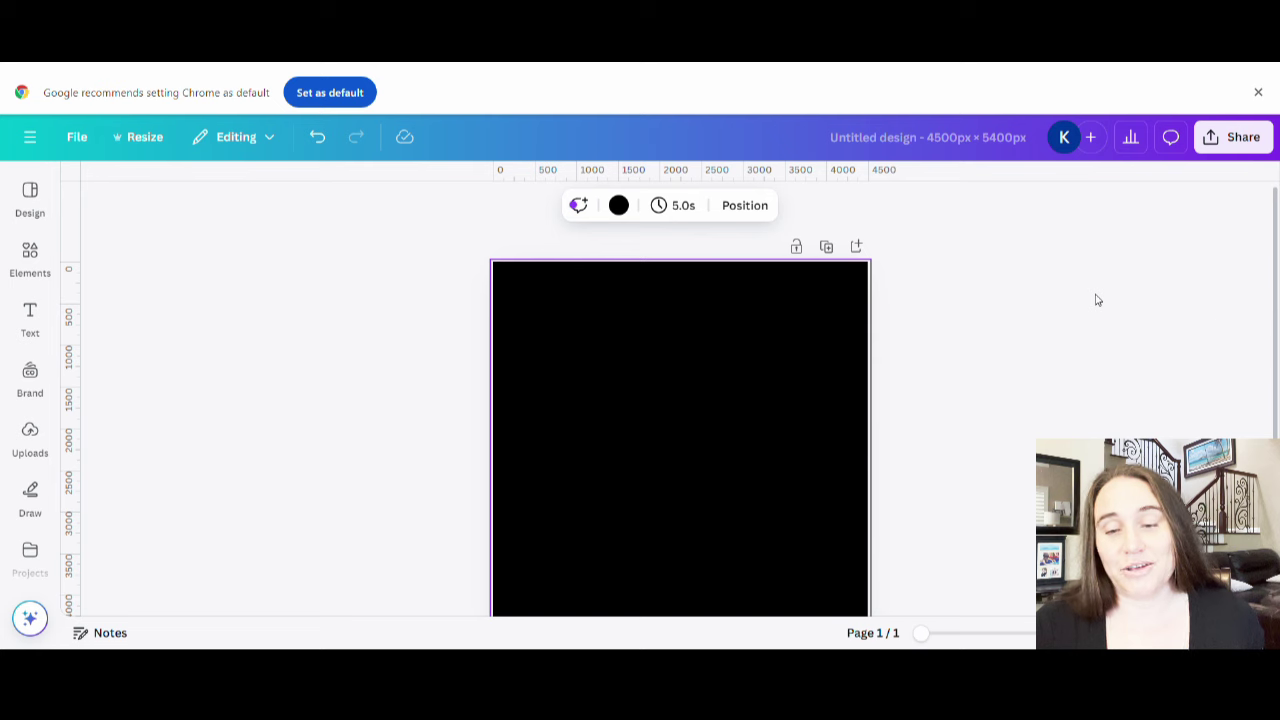
scroll(1079, 278, down, 1)
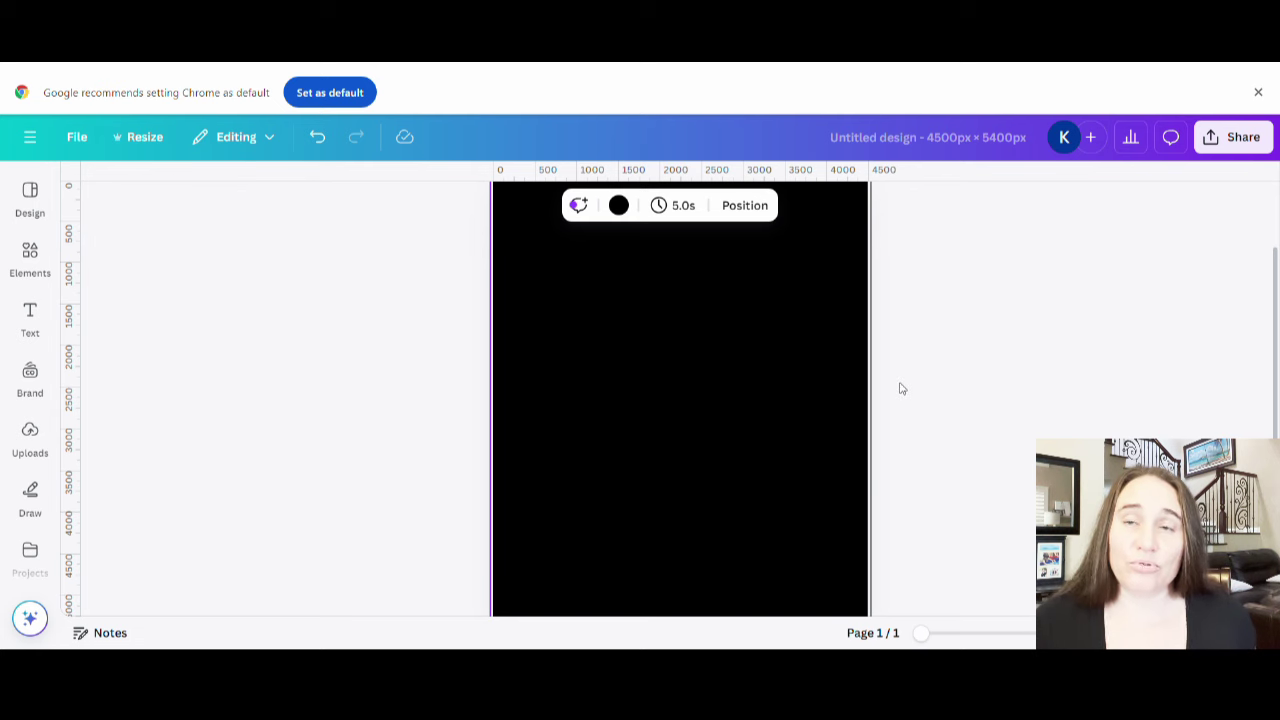
scroll(903, 403, up, 1)
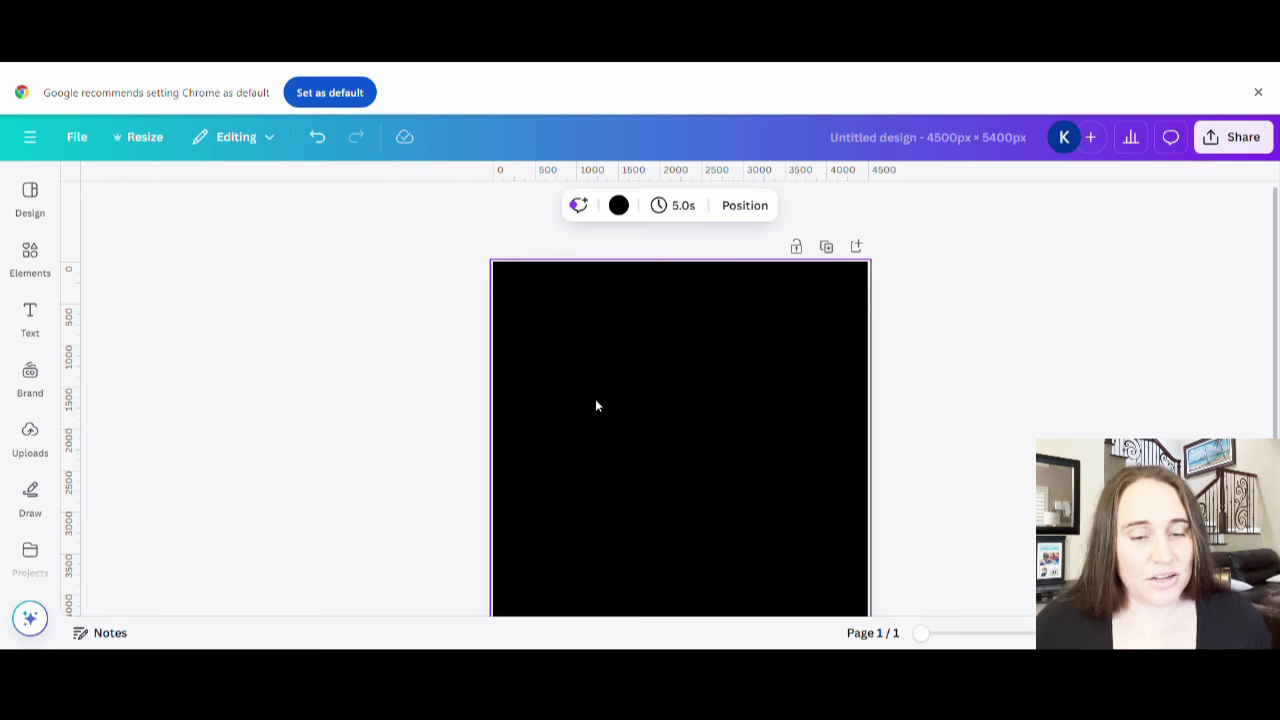
scroll(646, 380, down, 1)
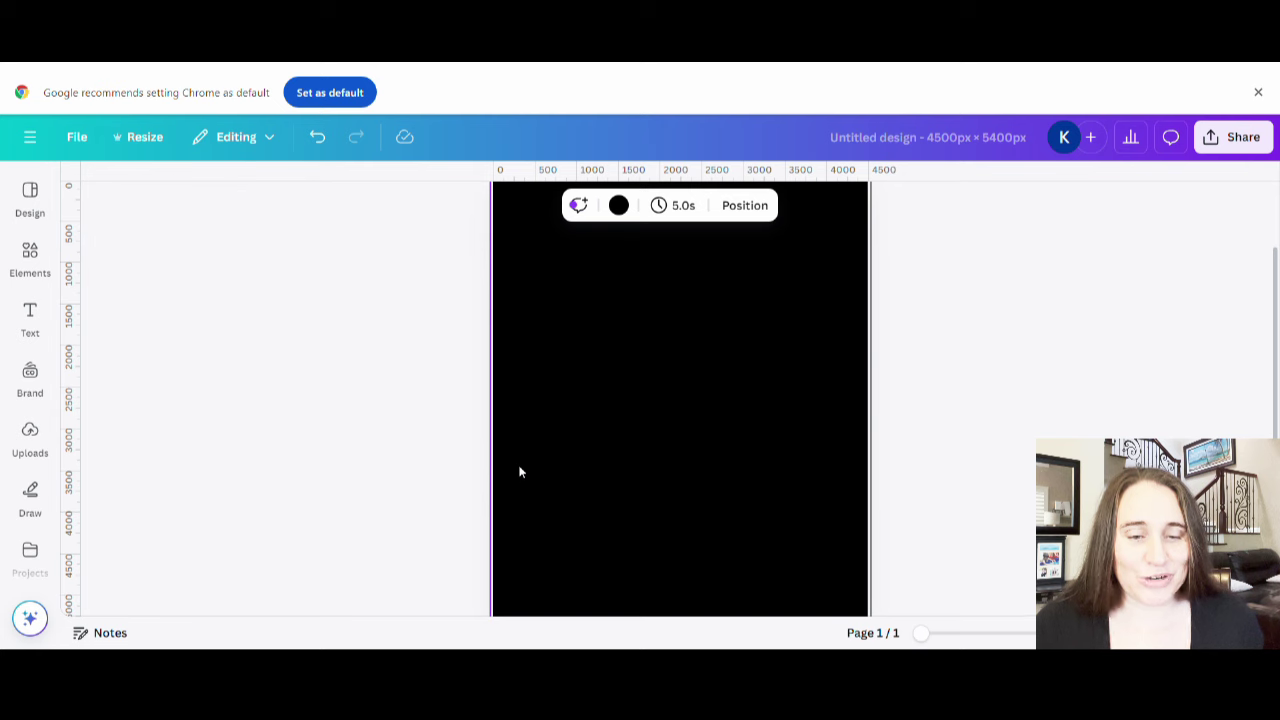
- Search the Elements library for 'skeleton hands'
click(30, 325)
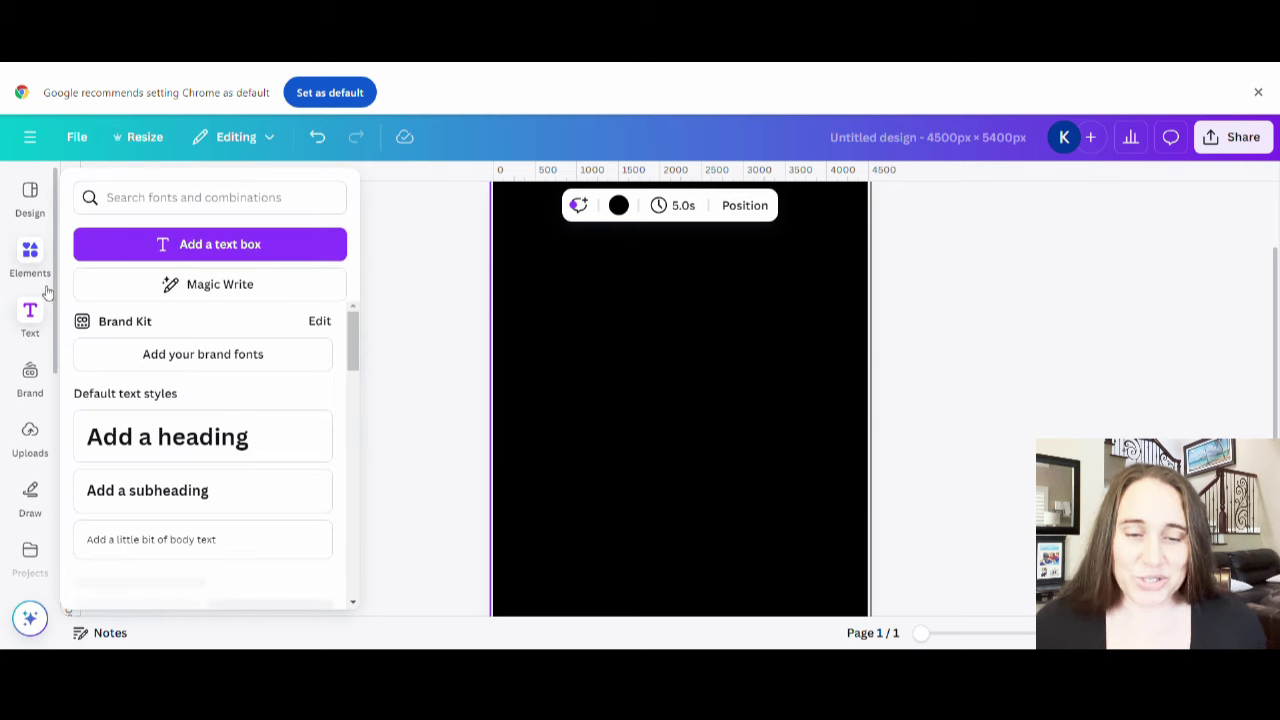
click(30, 255)
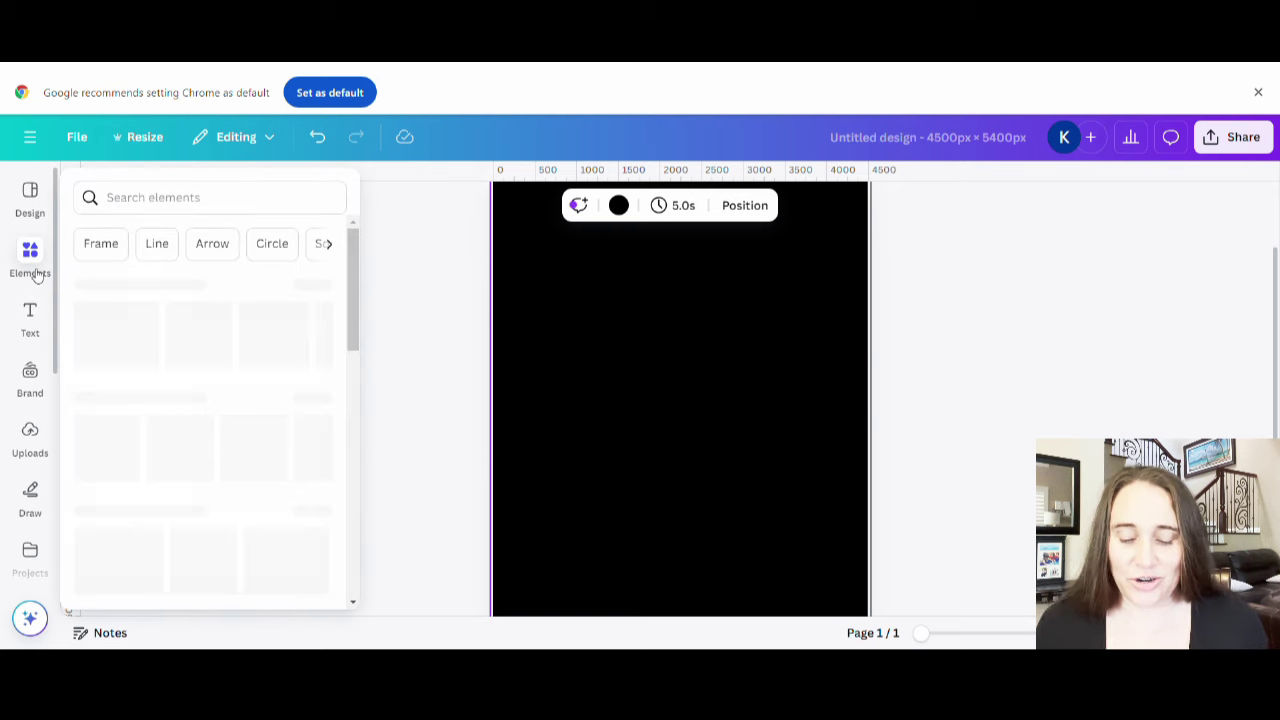
click(156, 194)
text(s)
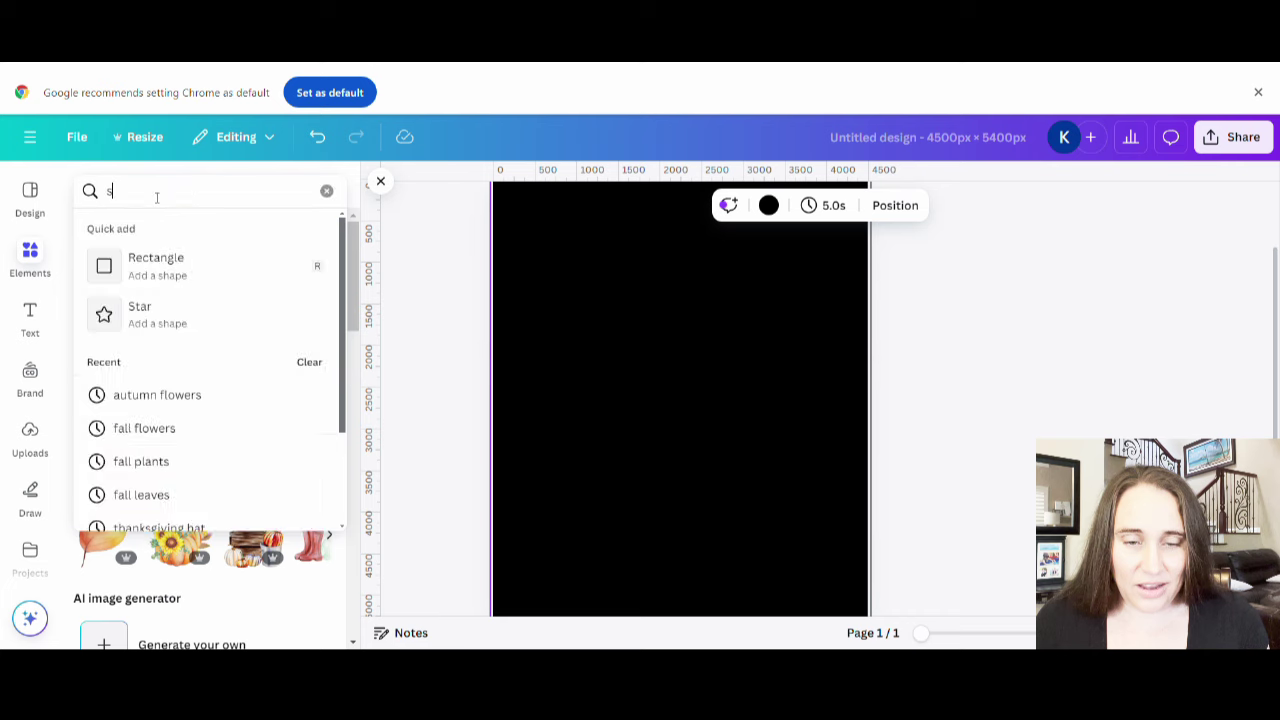
text(keleton hands)
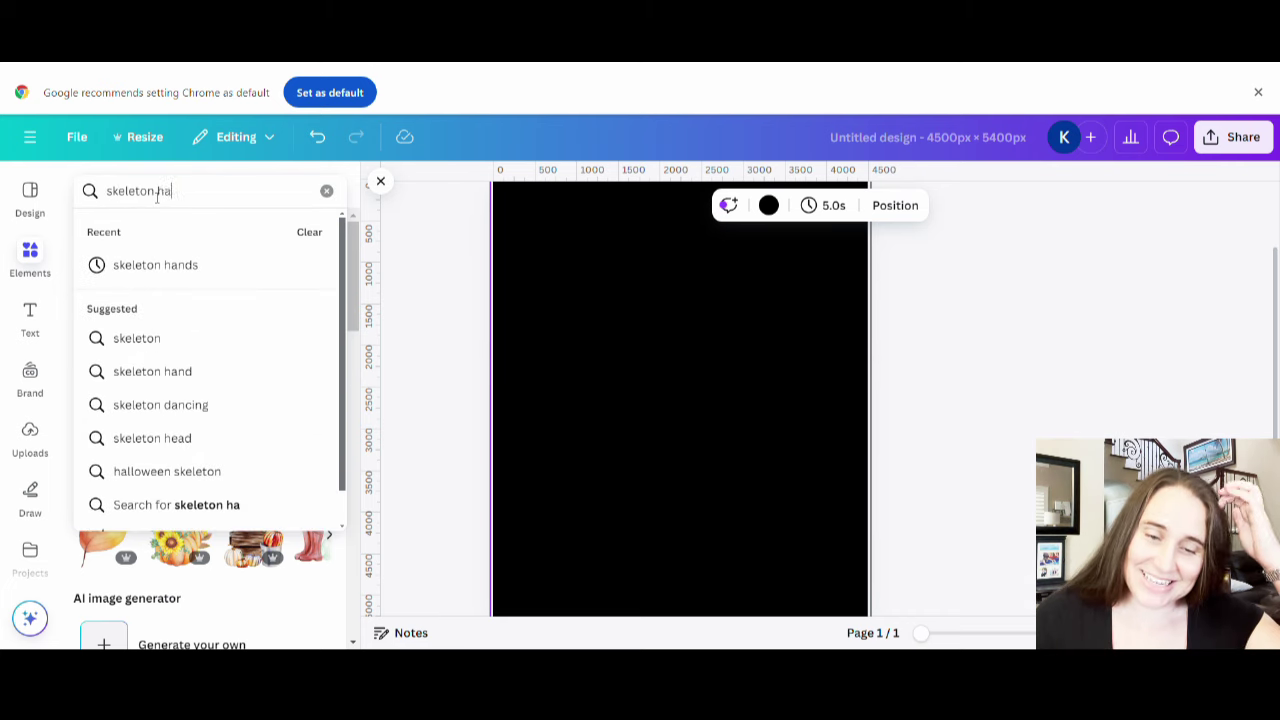
key(Return)
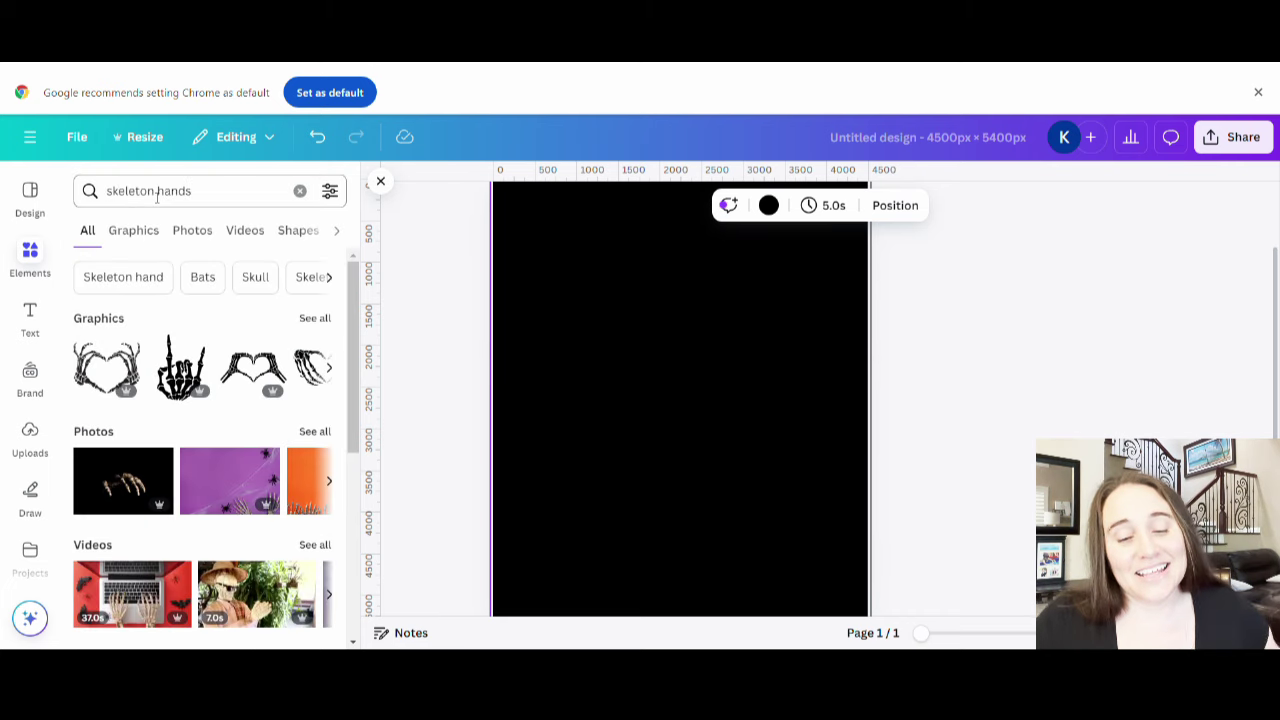
- Show all Graphics results for skeleton hands and browse through them
click(325, 319)
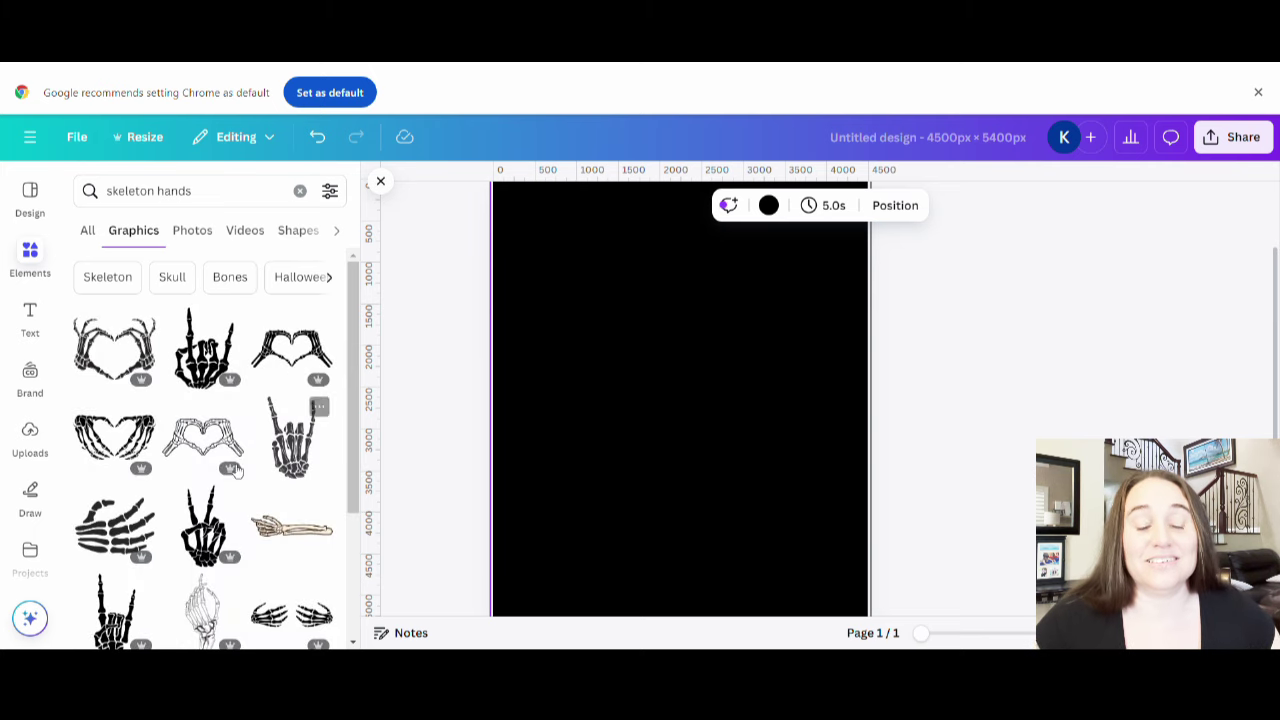
scroll(185, 508, down, 10)
scroll(185, 508, down, 5)
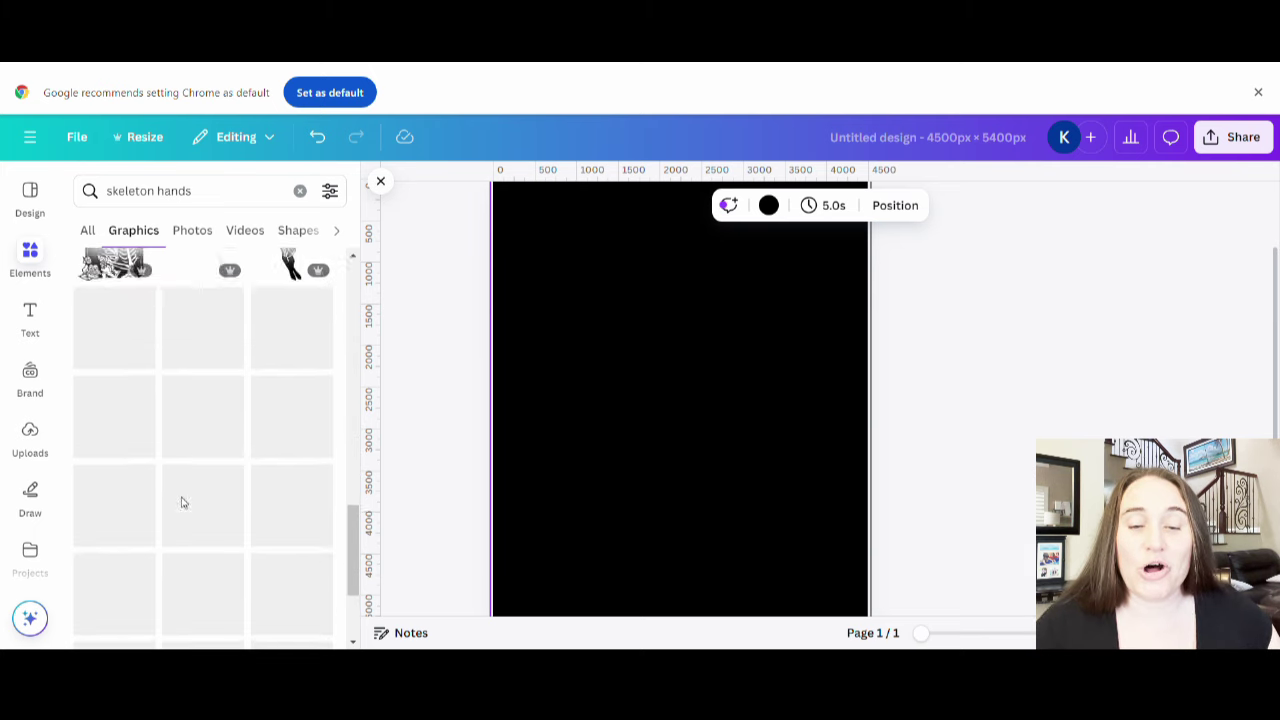
scroll(187, 490, down, 2)
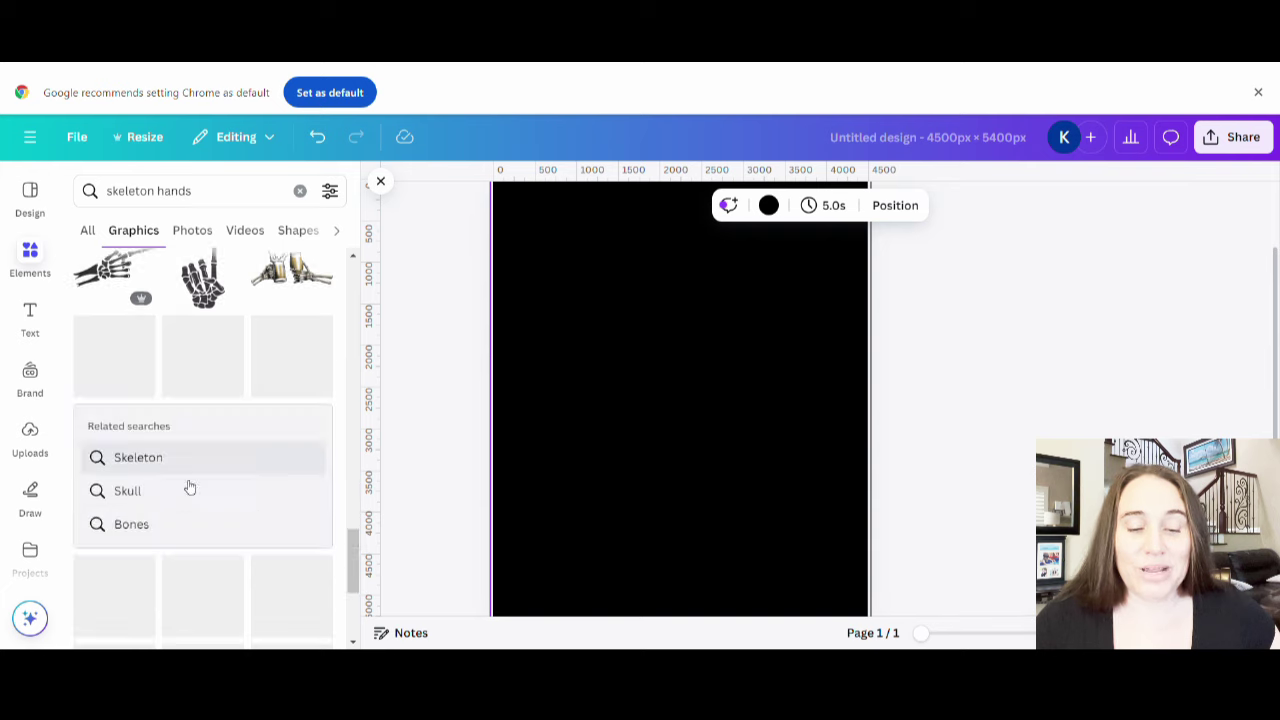
scroll(200, 485, down, 2)
scroll(229, 480, down, 8)
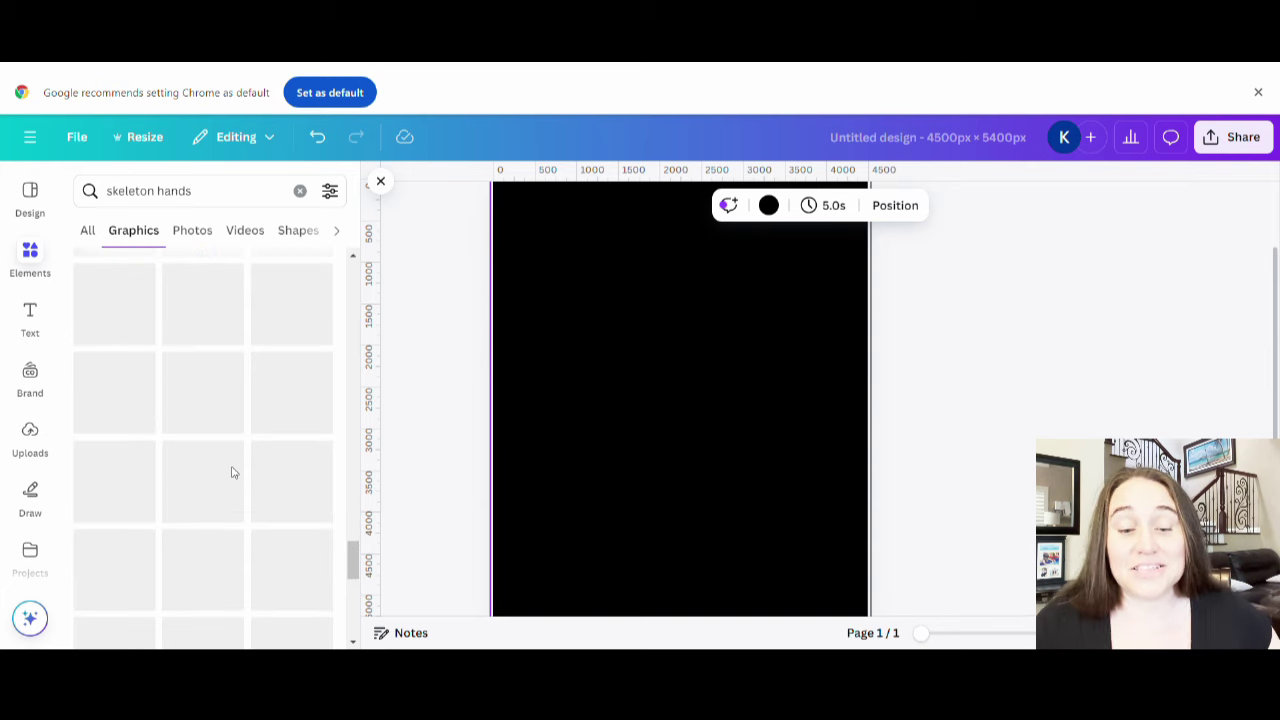
scroll(230, 474, up, 4)
scroll(281, 476, up, 5)
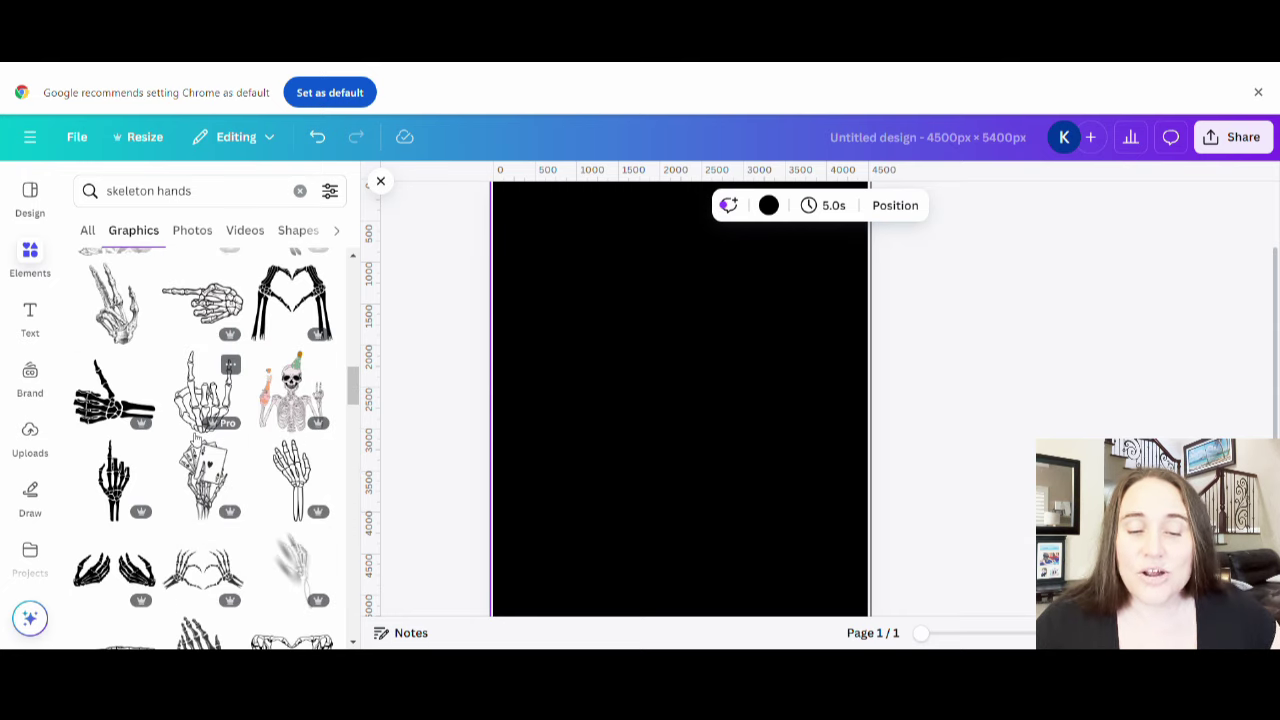
scroll(196, 440, up, 6)
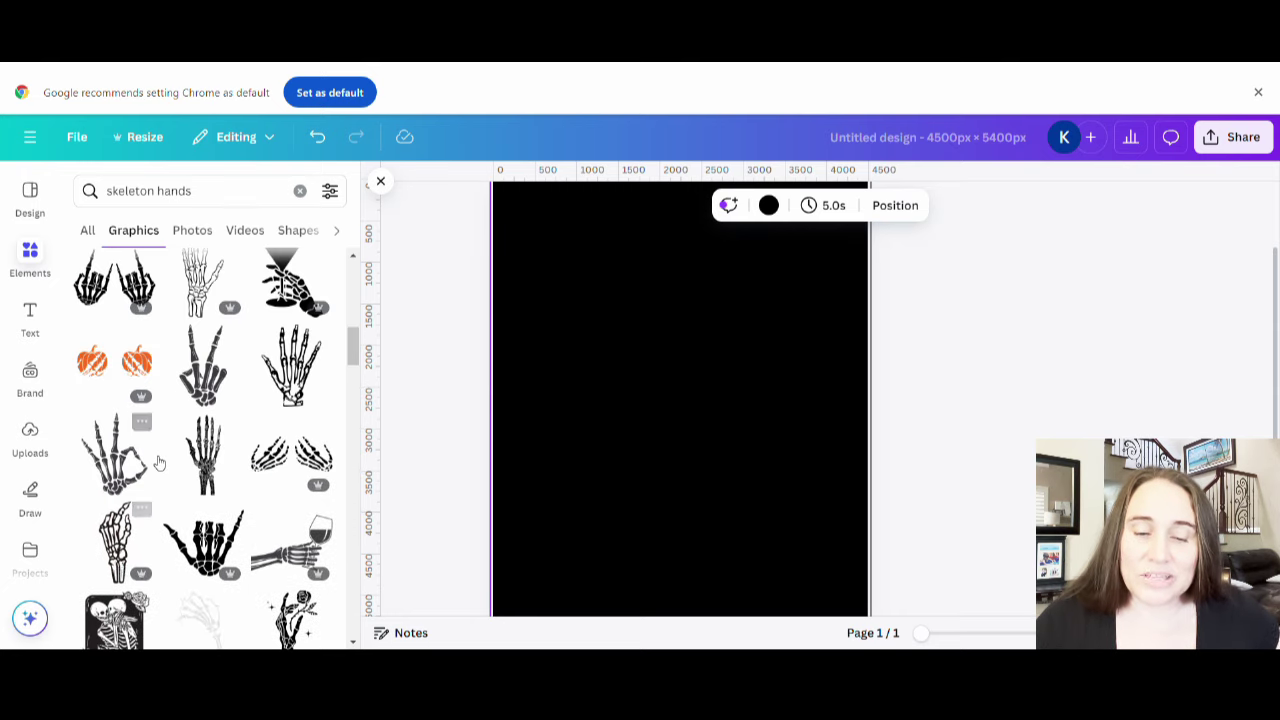
scroll(203, 450, up, 5)
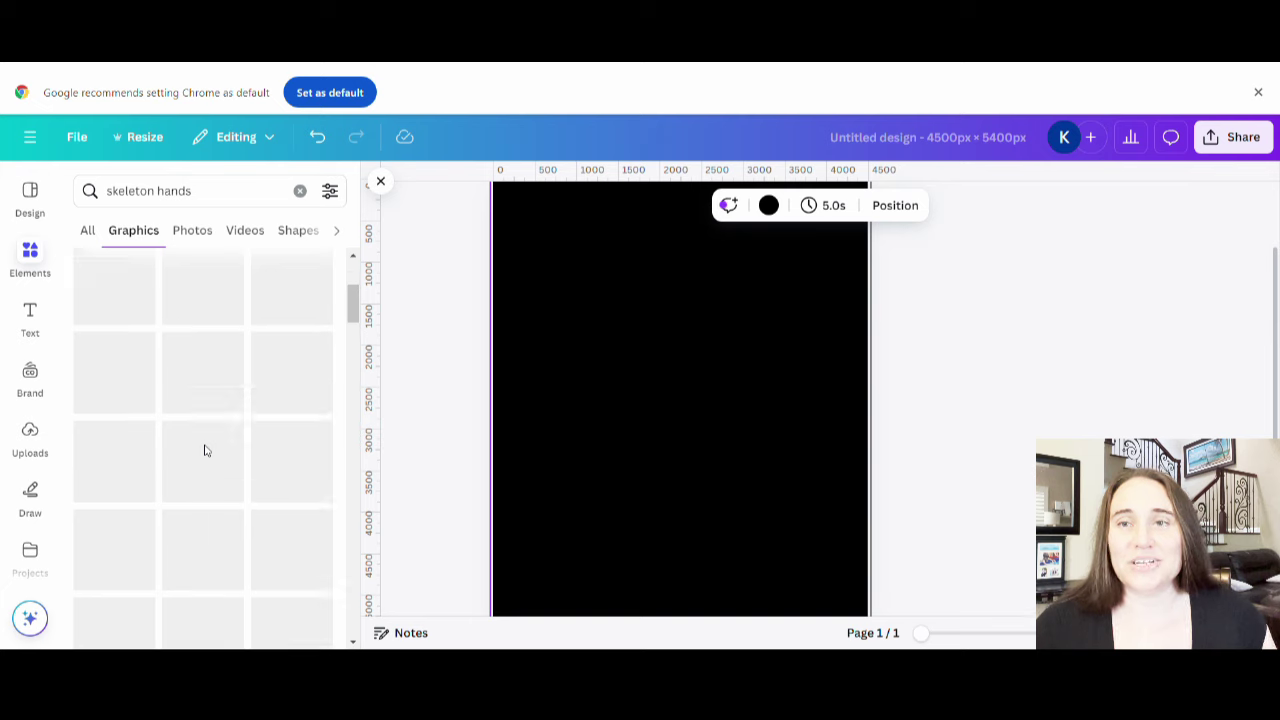
scroll(205, 452, up, 3)
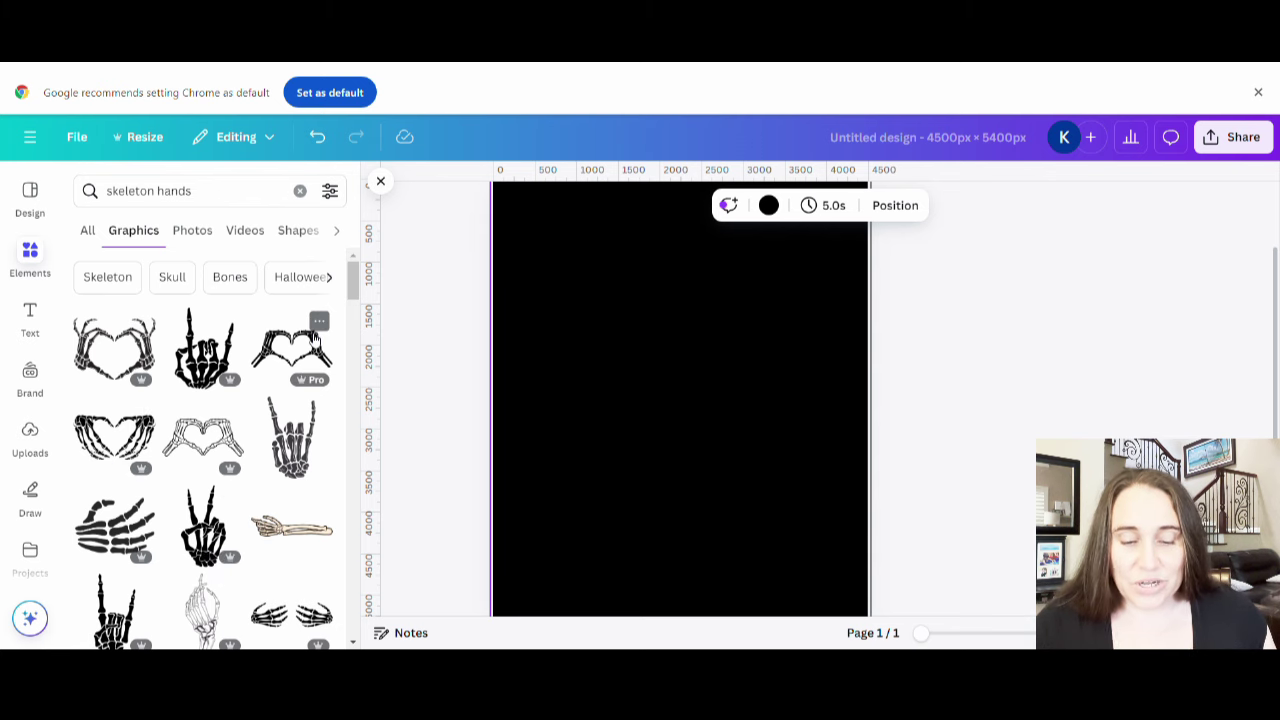
scroll(300, 360, down, 3)
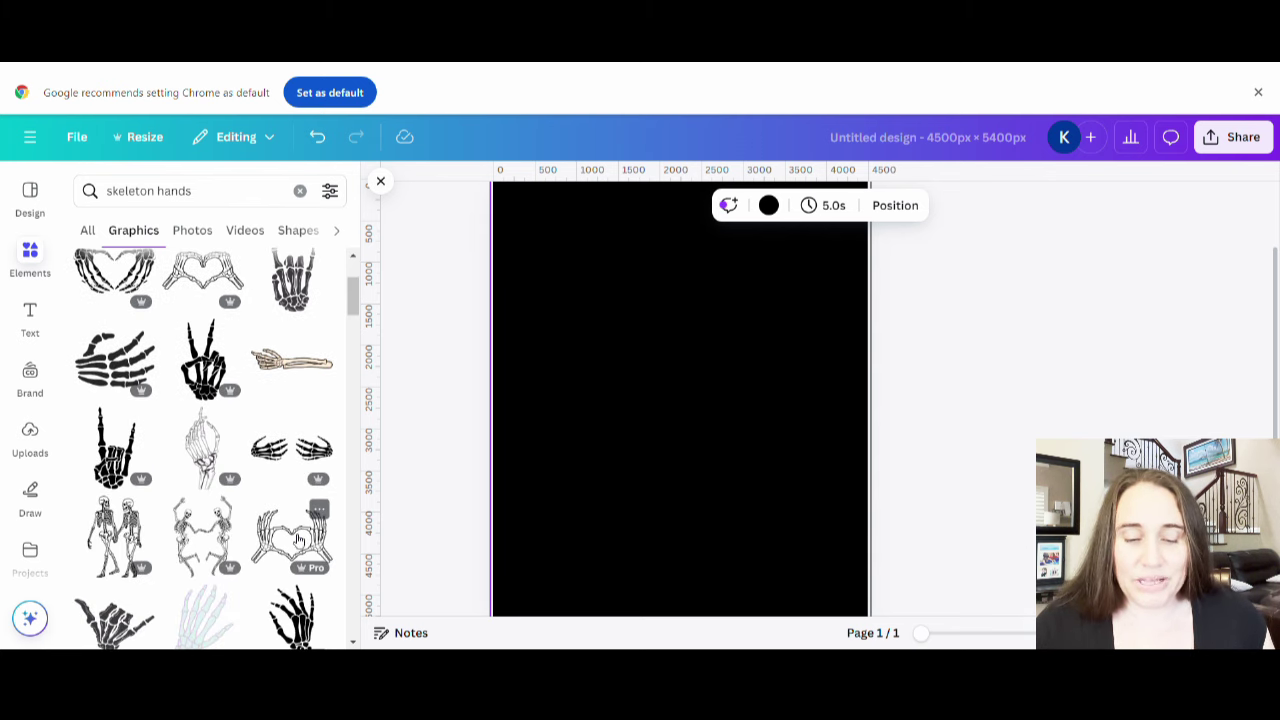
scroll(240, 521, down, 3)
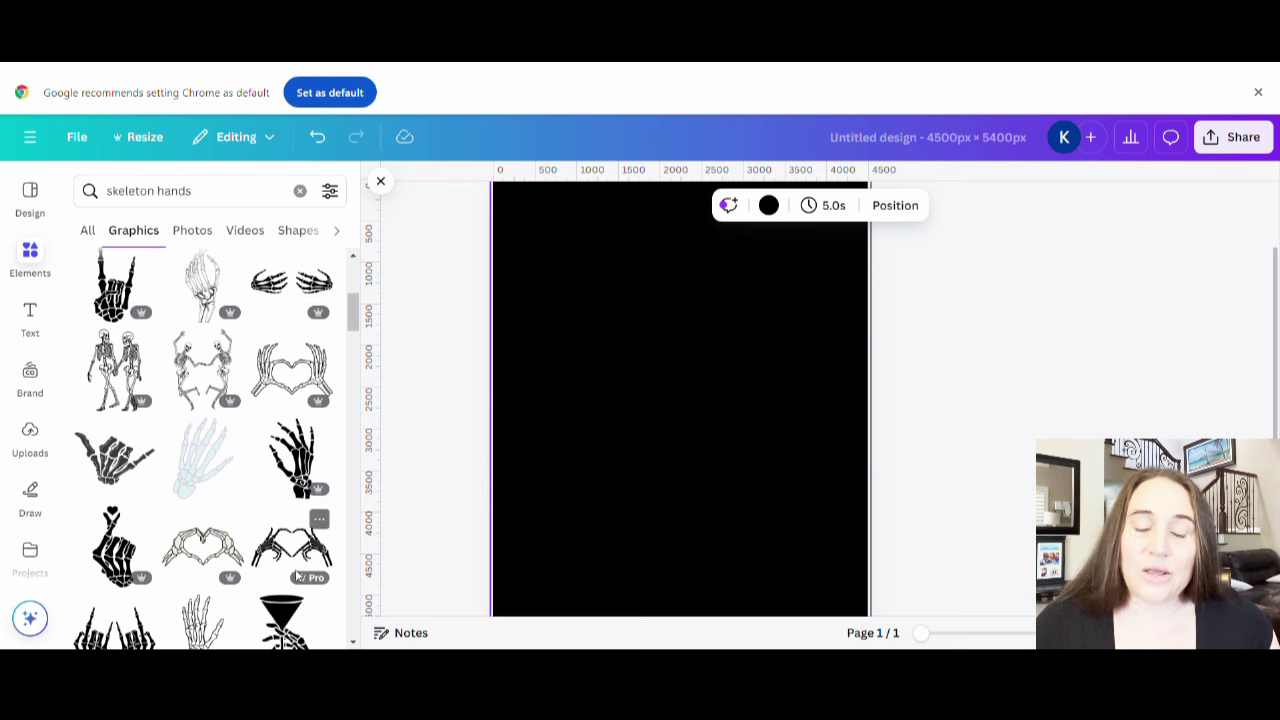
scroll(200, 510, up, 5)
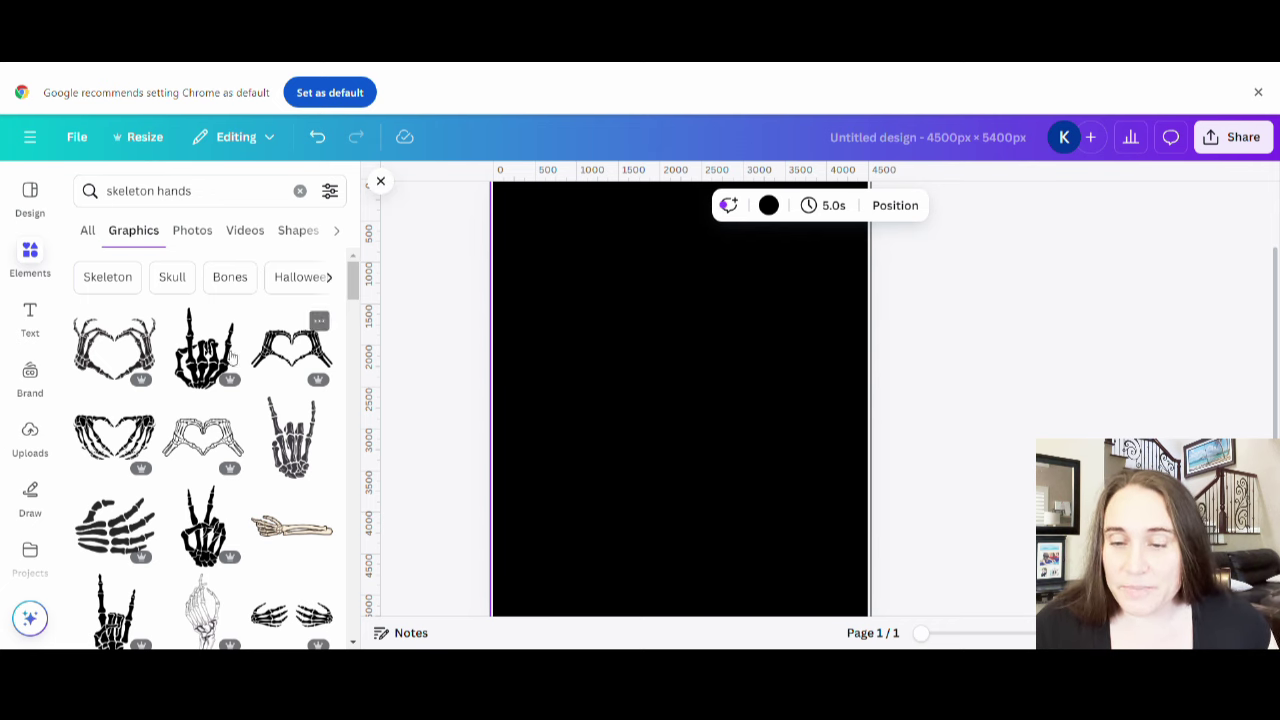
- Add the heart-shaped skeleton hands graphic and recolour it white
click(101, 365)
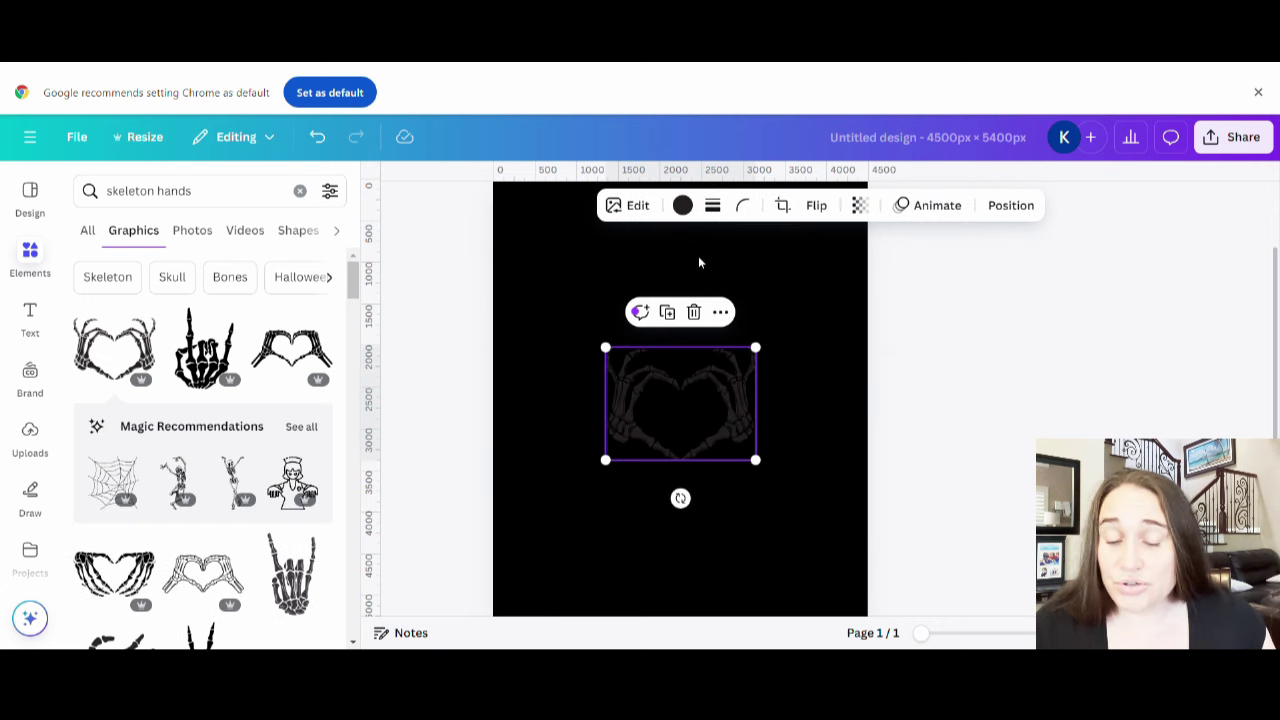
click(683, 207)
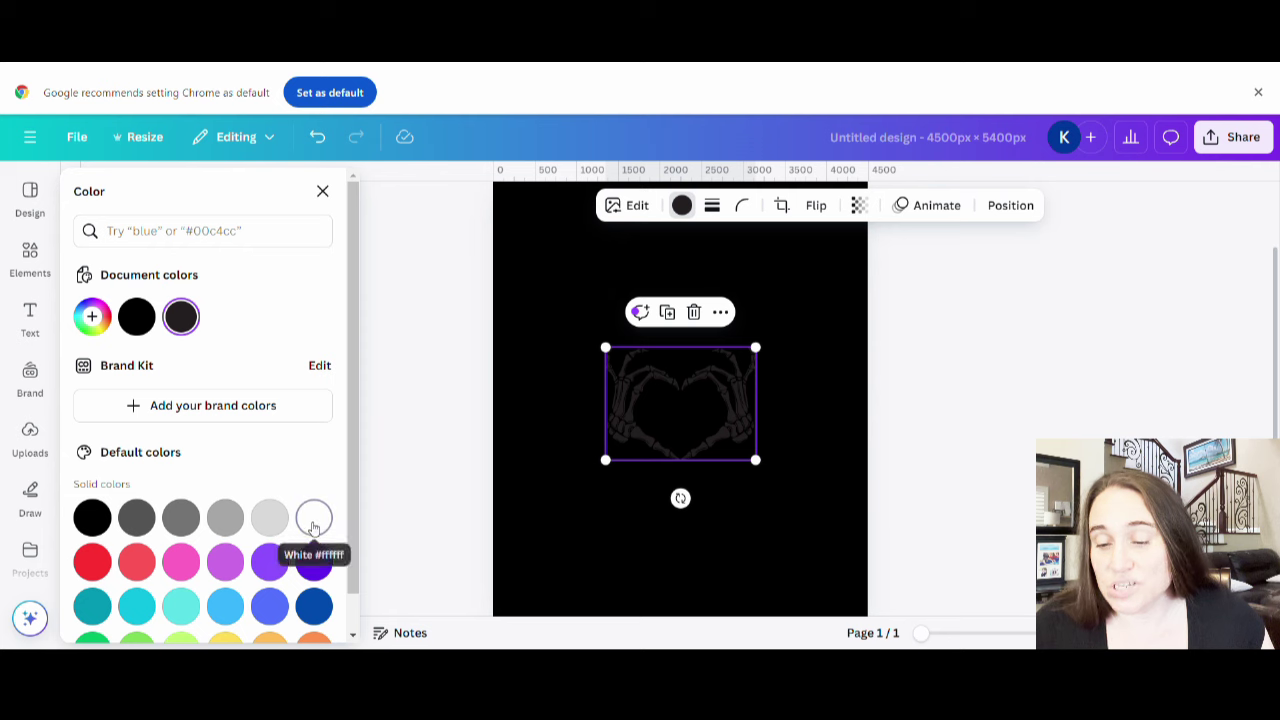
click(313, 517)
- Enlarge the hands to span most of the page width and centre them near the top
drag(756, 348, 853, 274)
click(810, 570)
scroll(795, 540, up, 2)
drag(789, 523, 706, 457)
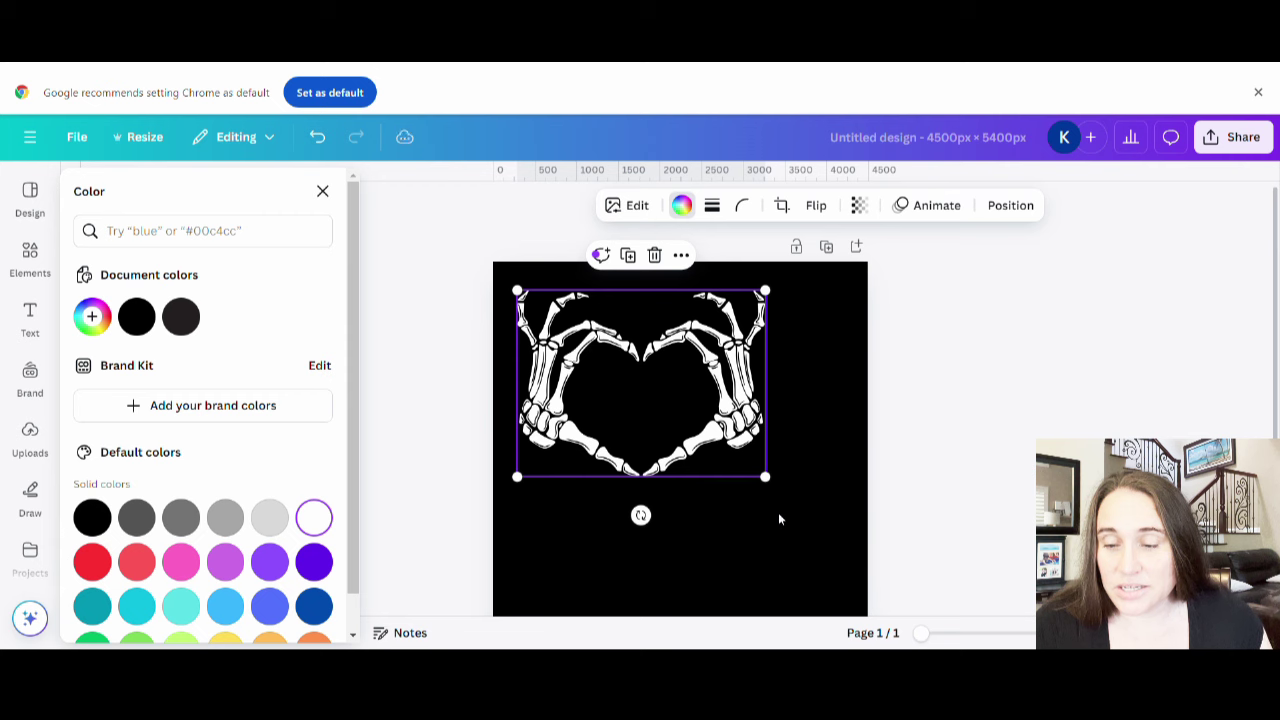
drag(772, 488, 846, 549)
drag(719, 478, 728, 486)
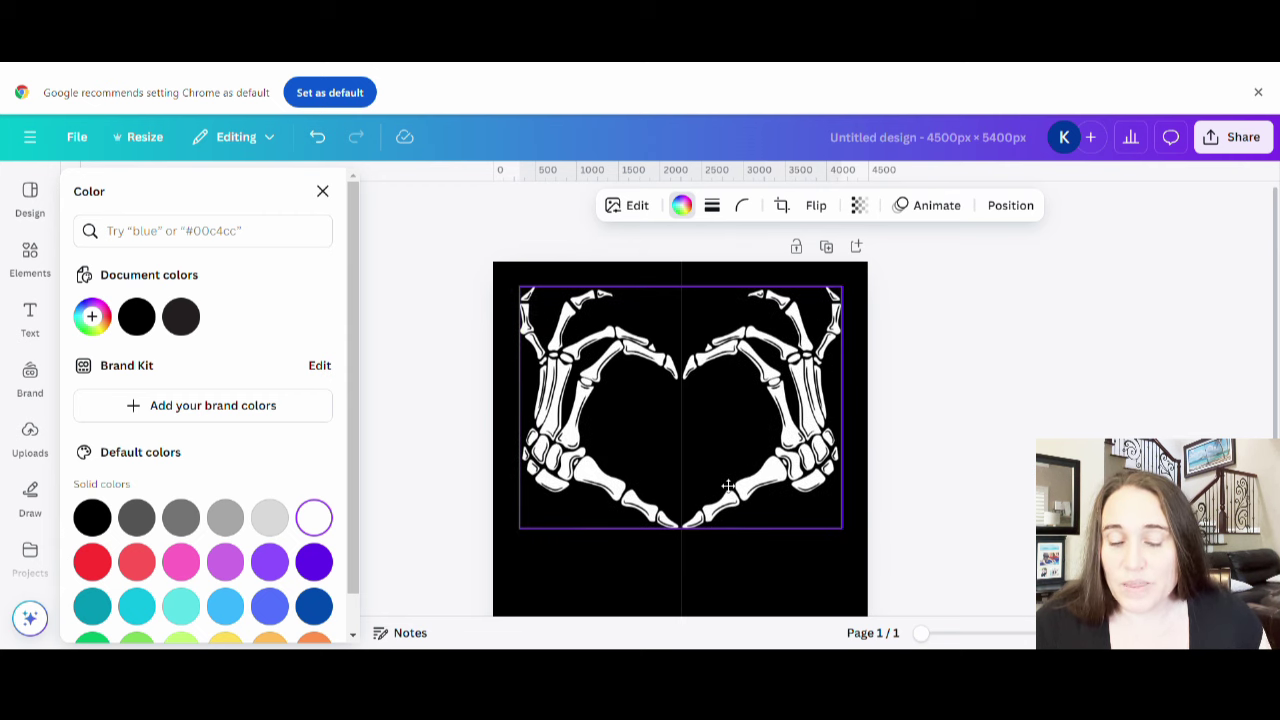
click(771, 598)
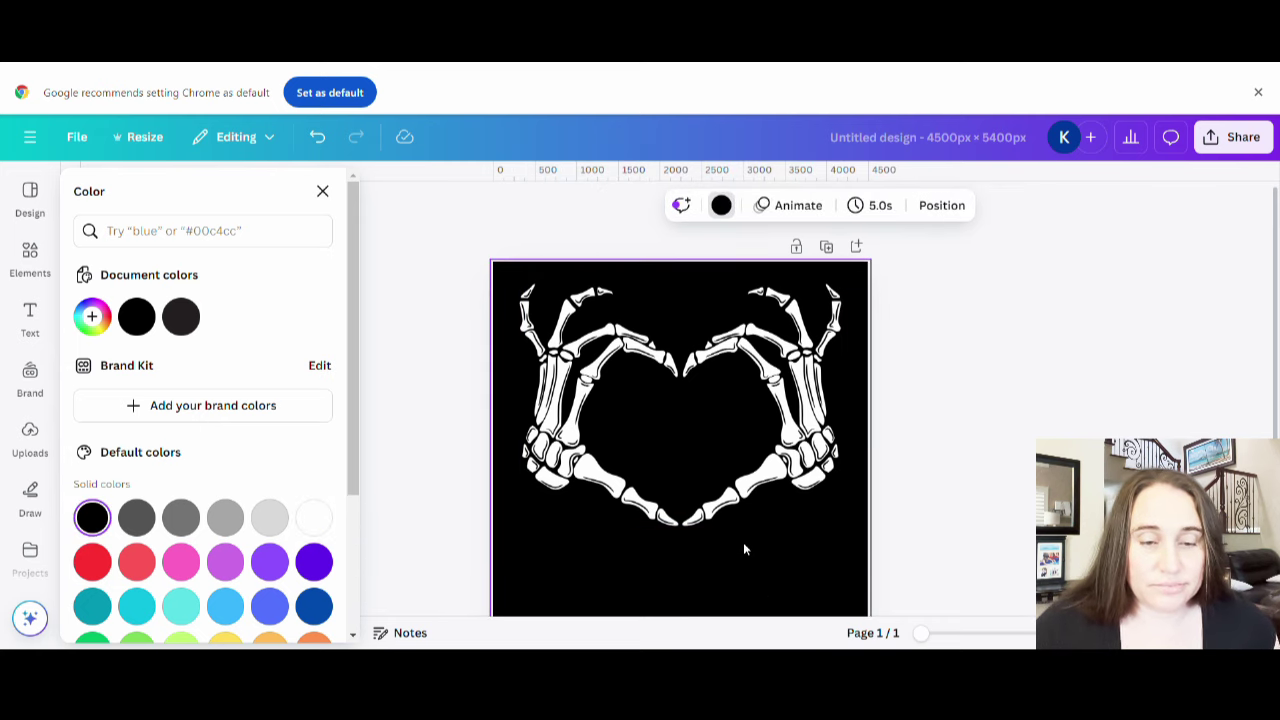
- Replace the Elements search with 'christmas tree' and scroll through the graphic results
click(30, 205)
click(203, 200)
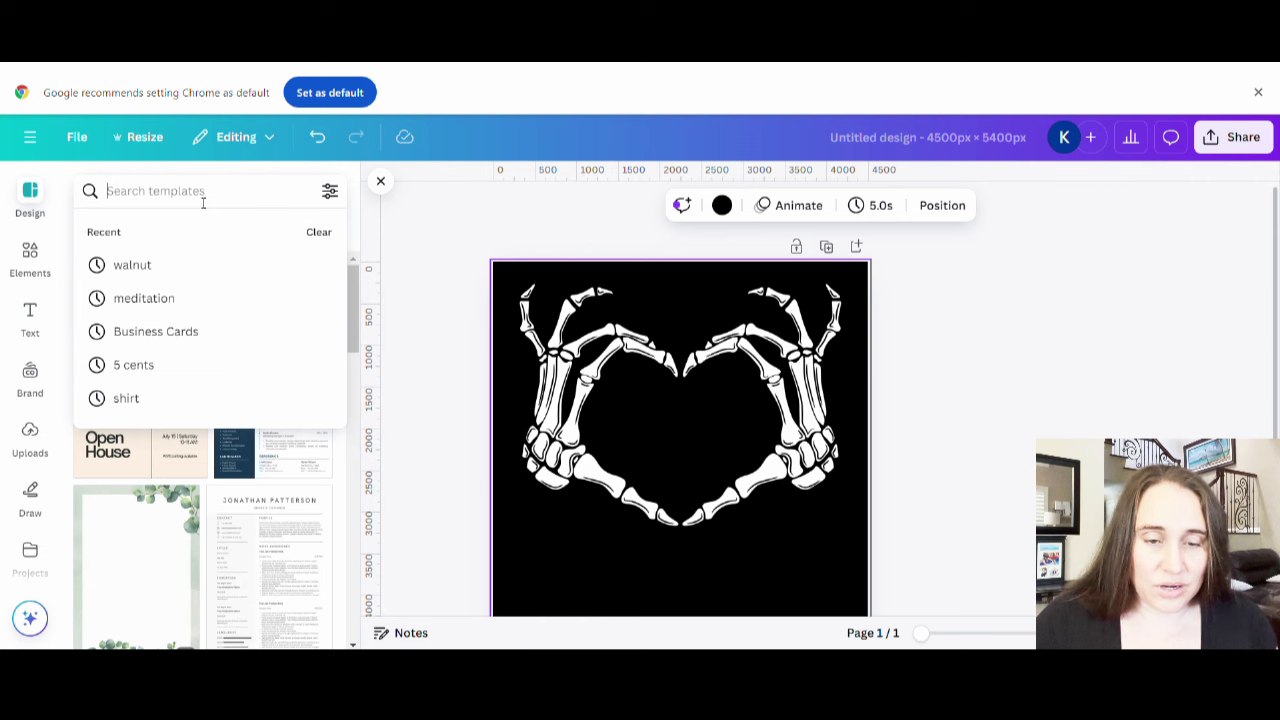
click(34, 256)
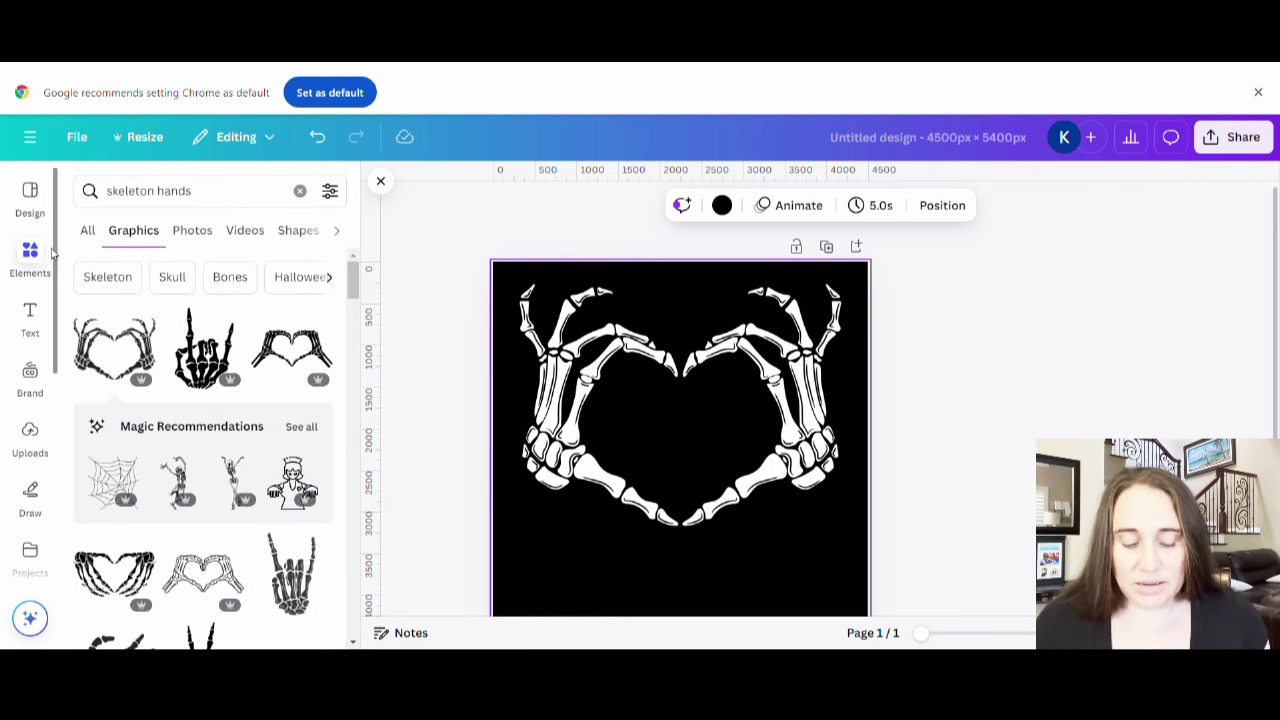
drag(228, 197, 67, 196)
text(christmas tre)
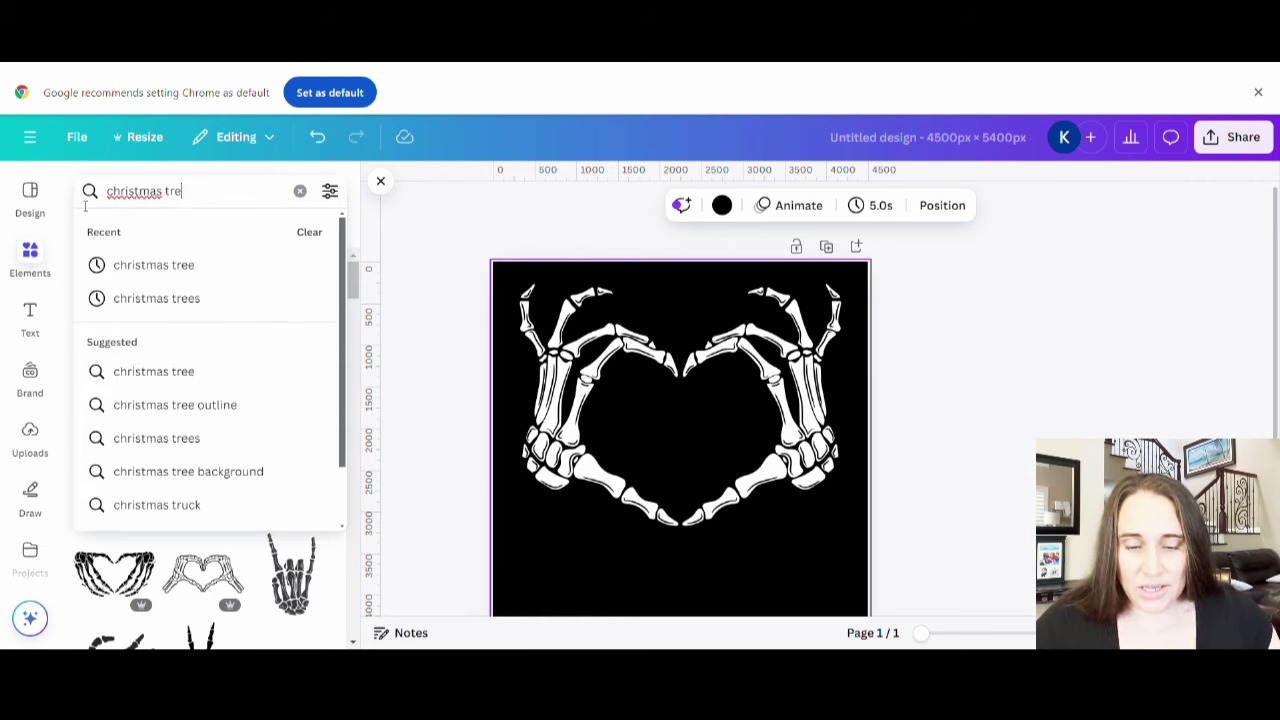
text(e)
key(Return)
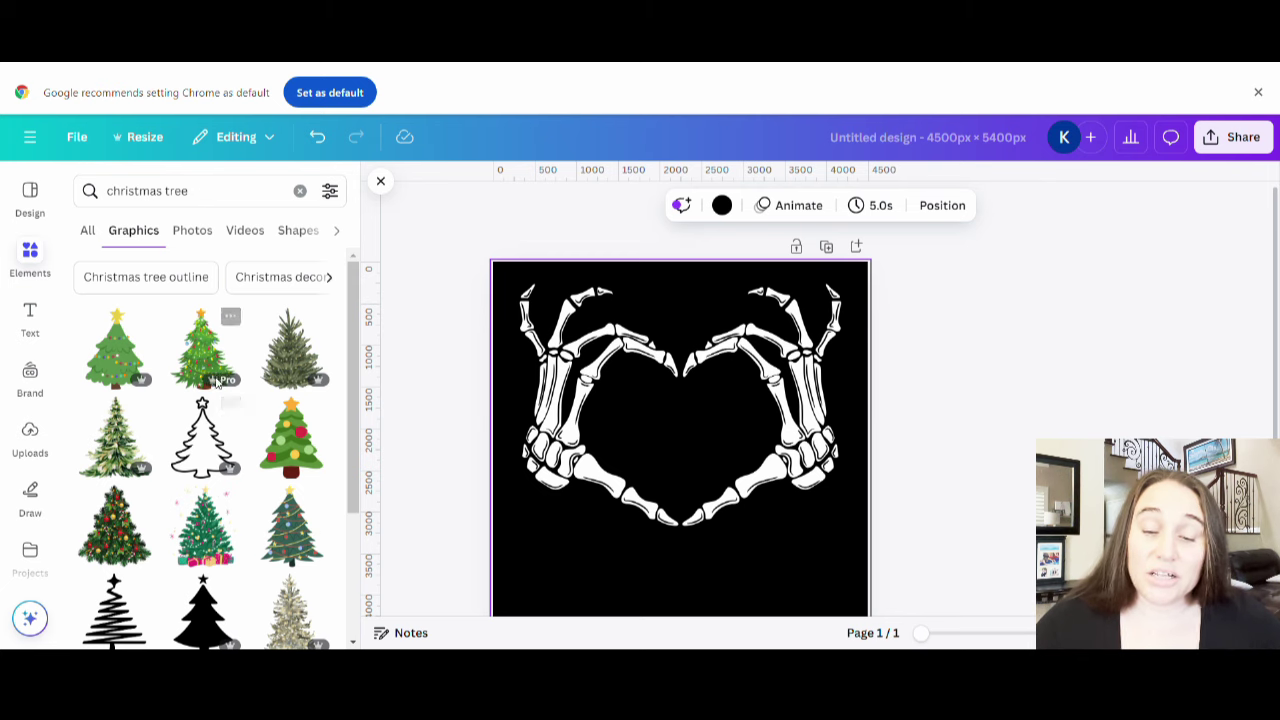
scroll(217, 383, down, 1)
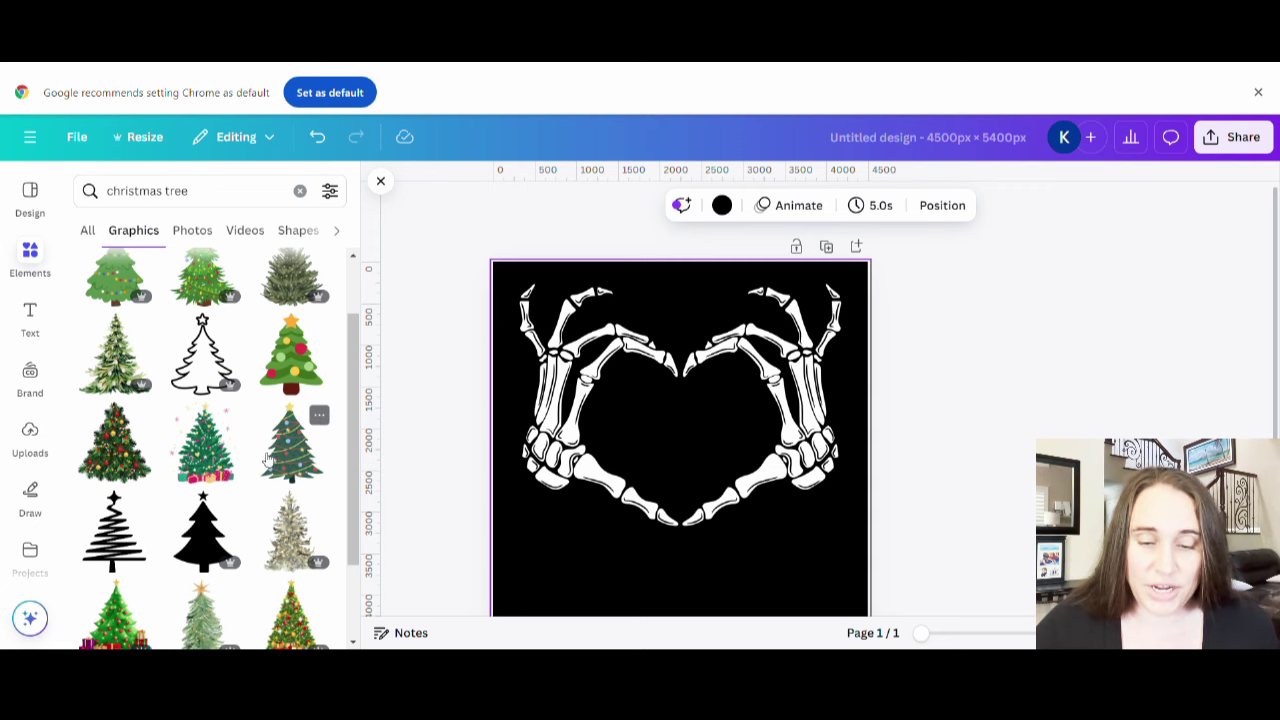
scroll(272, 440, down, 1)
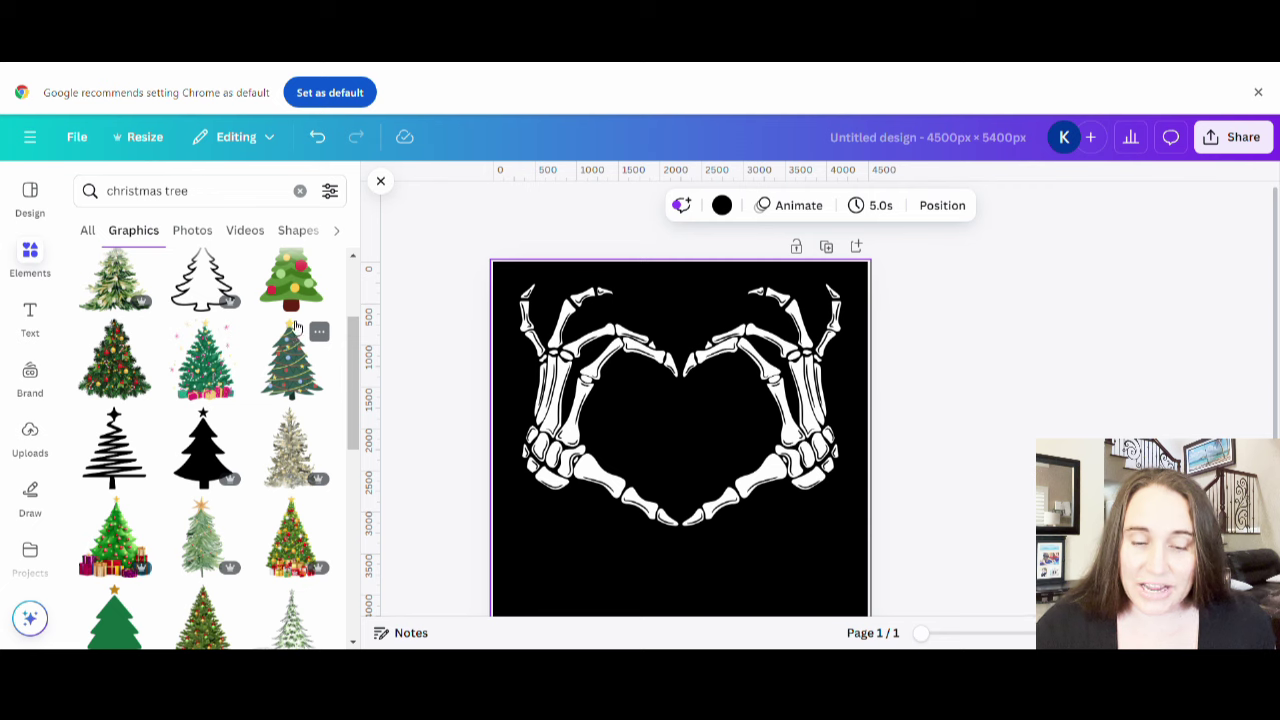
- Add the black star-topped tree graphic and recolour it white
click(195, 456)
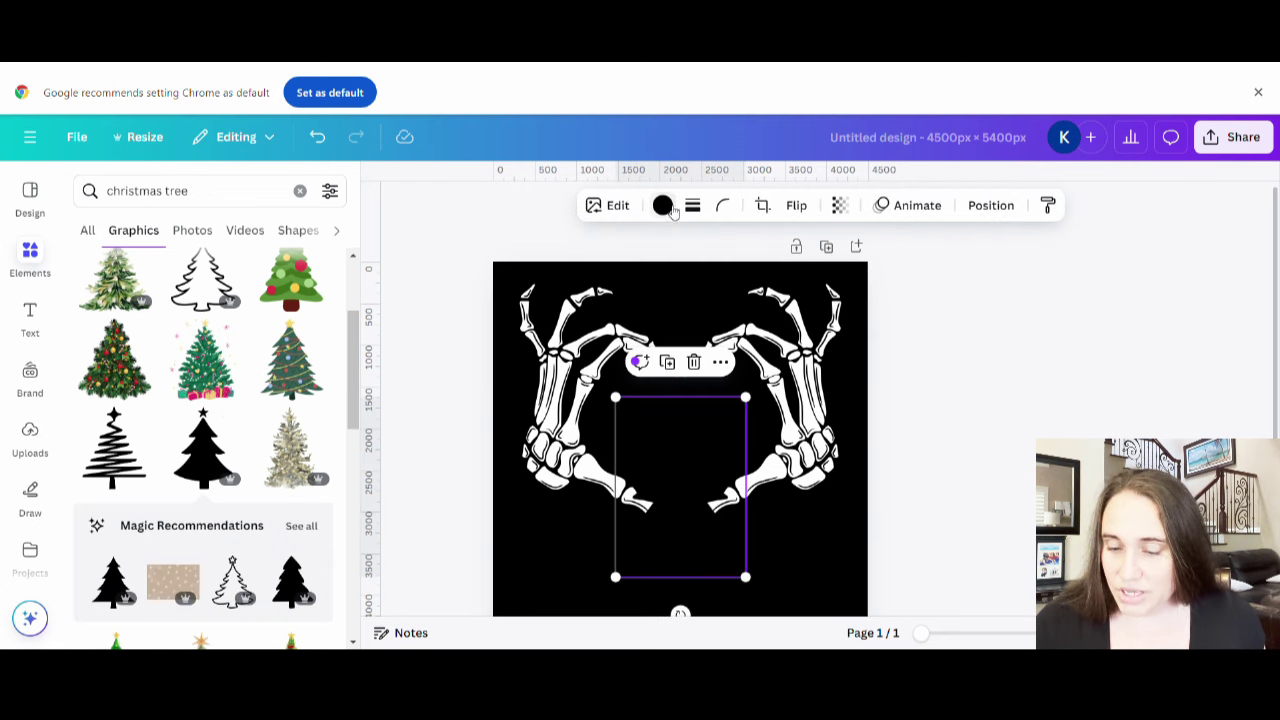
click(661, 205)
click(181, 316)
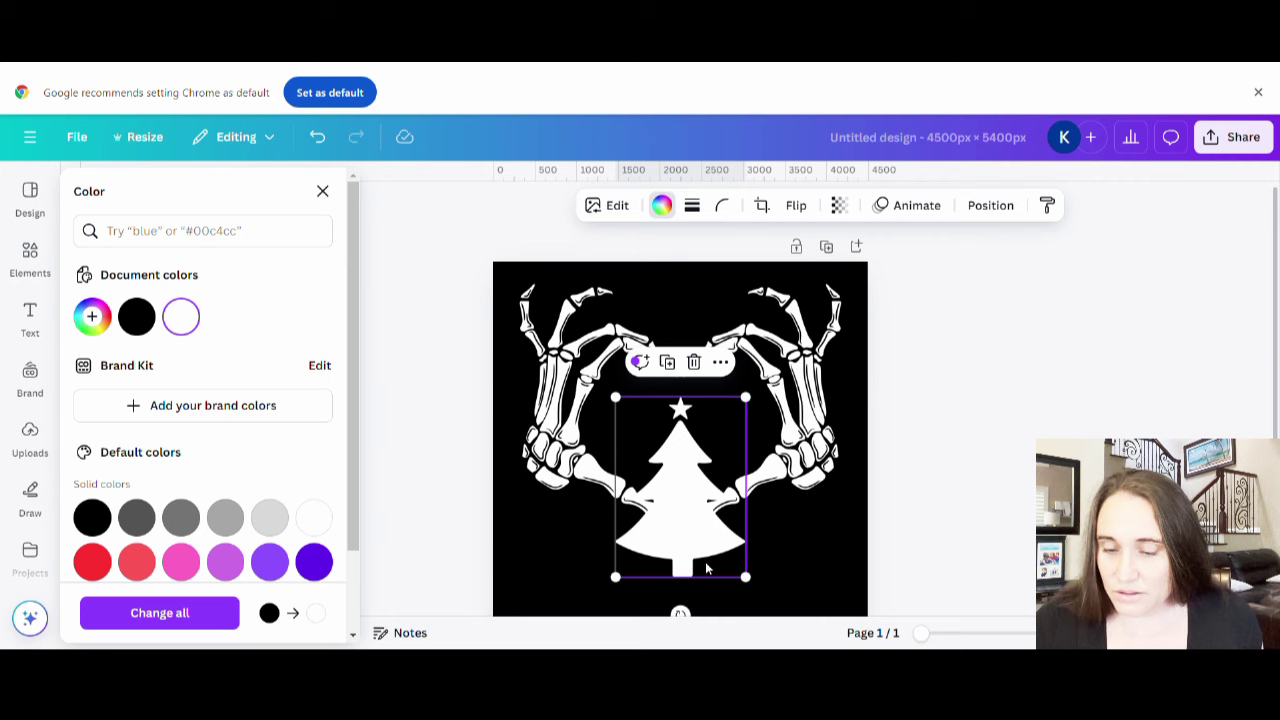
- Shrink the tree and centre it inside the skeleton-hand heart
drag(745, 578, 708, 526)
drag(652, 480, 674, 454)
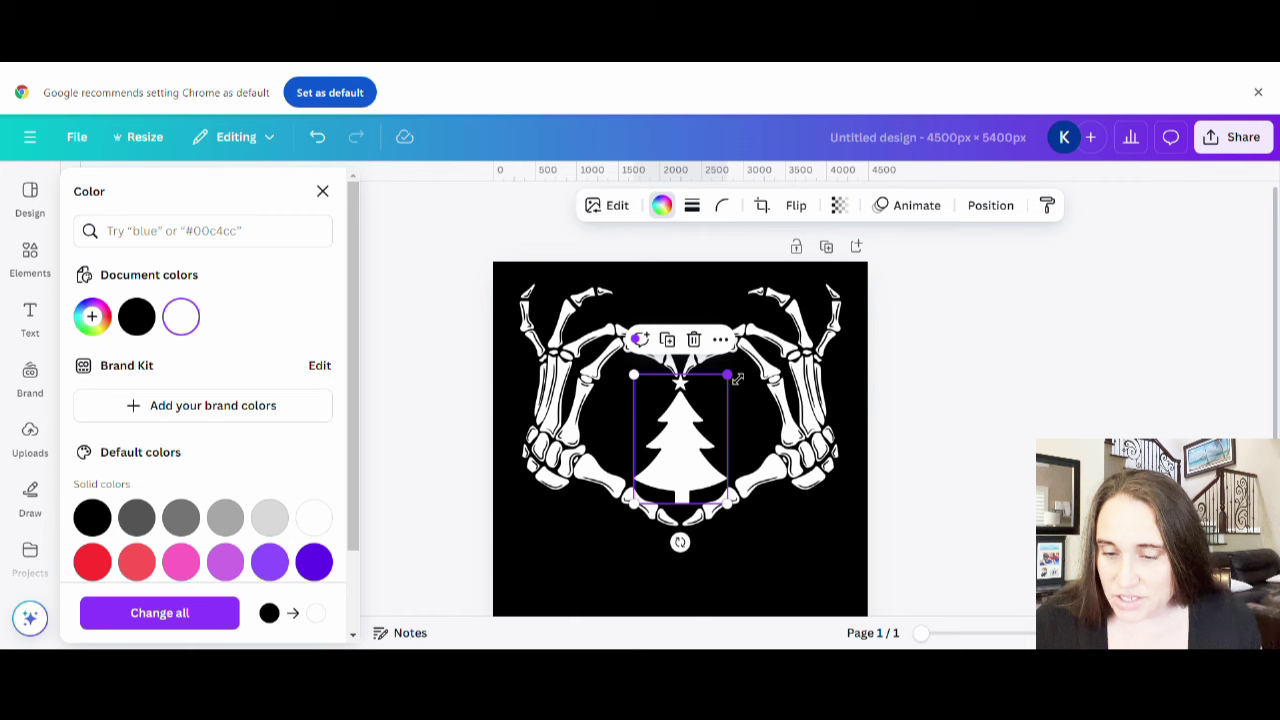
drag(736, 383, 733, 386)
drag(700, 445, 702, 447)
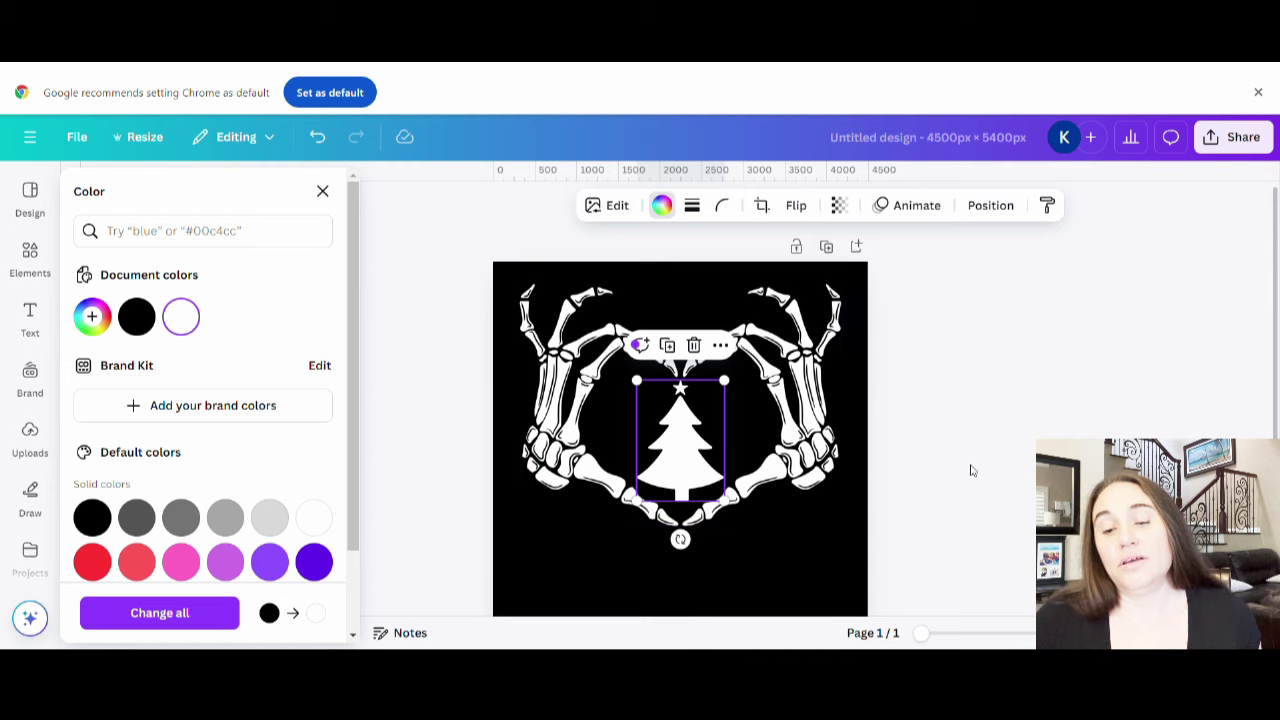
click(972, 471)
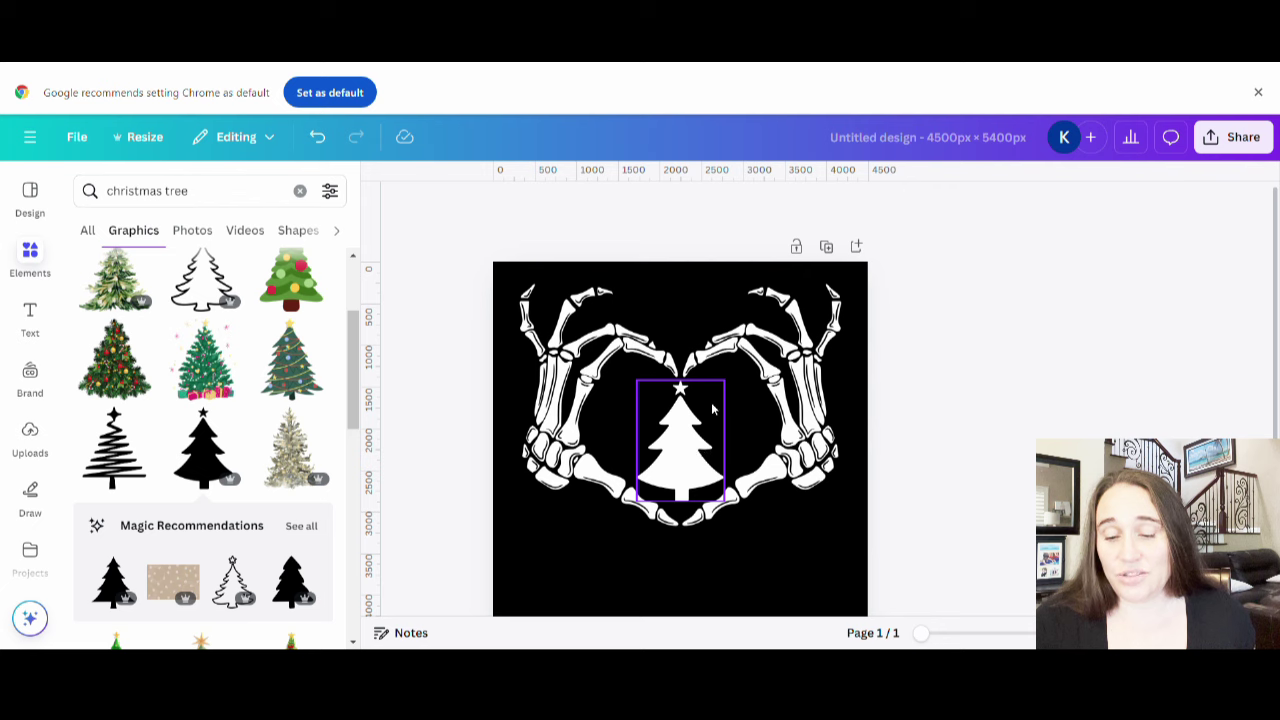
- Drag the white tree down from the heart to the bottom of the page
scroll(676, 428, down, 2)
drag(678, 375, 680, 565)
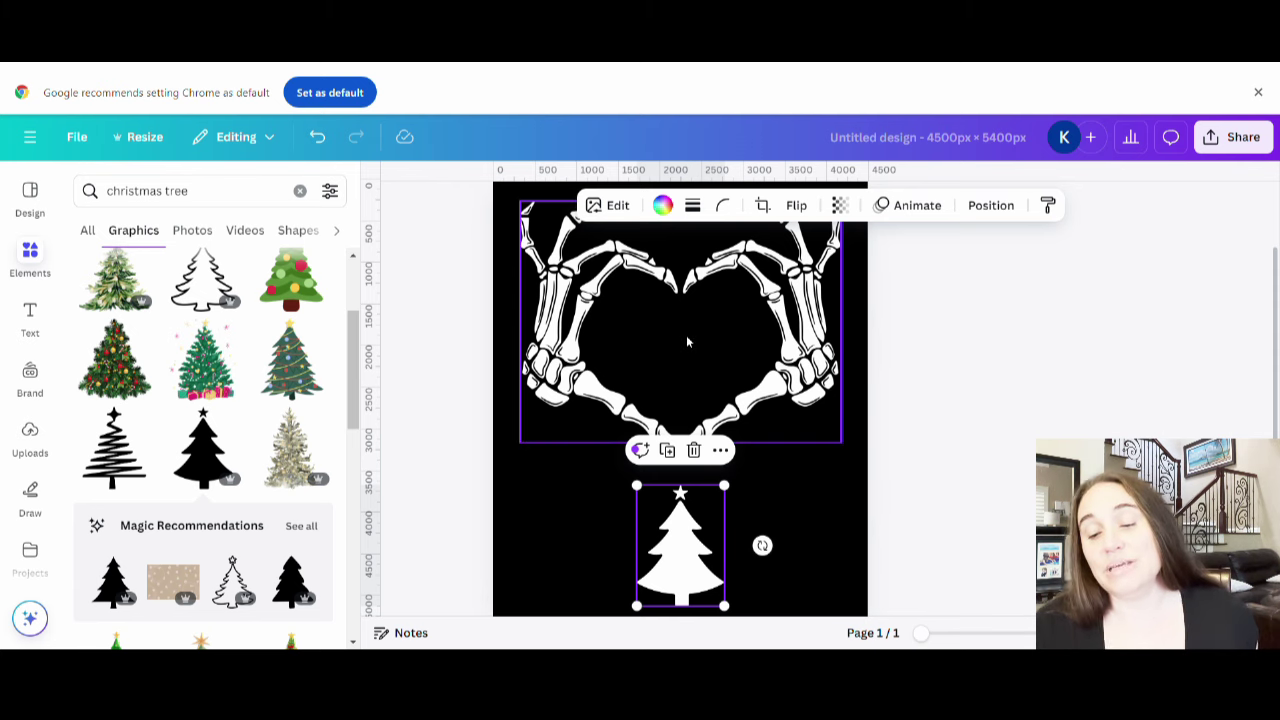
scroll(954, 337, up, 2)
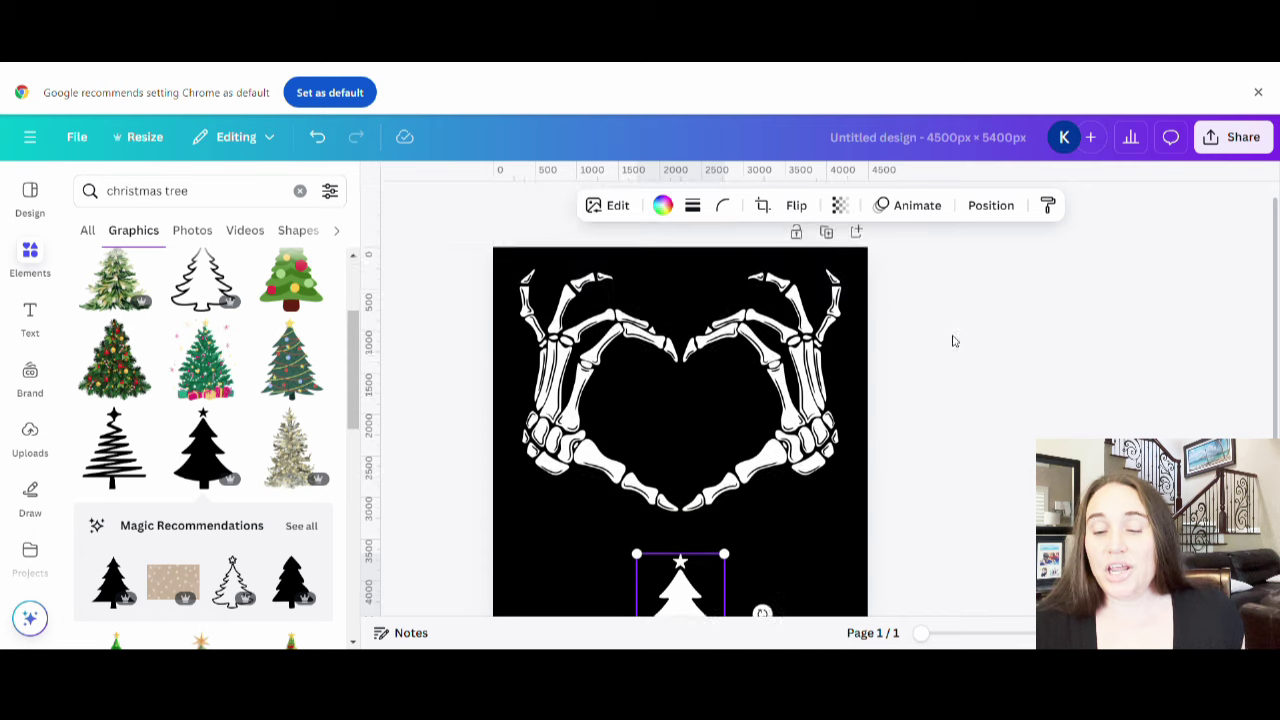
- Rename the design from 'Untitled design' to 'skeleton hand frame'
scroll(960, 351, down, 2)
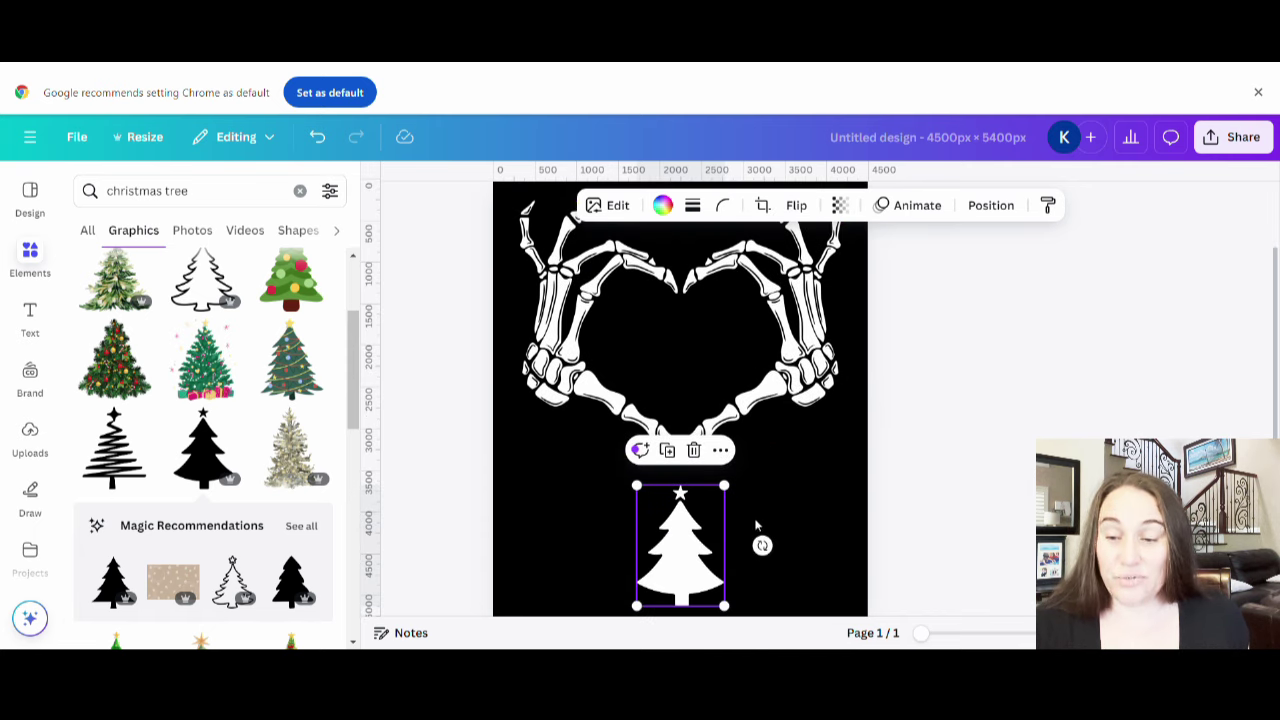
scroll(760, 450, up, 2)
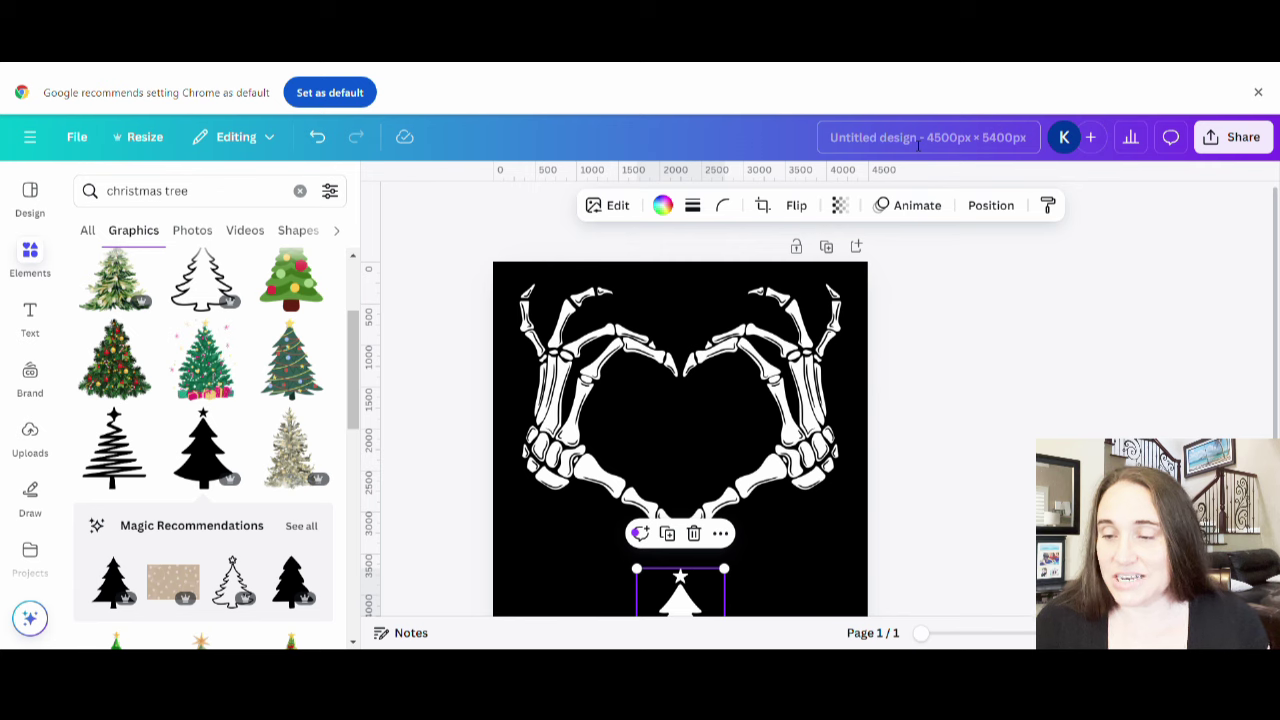
click(918, 140)
text(skeleton hand)
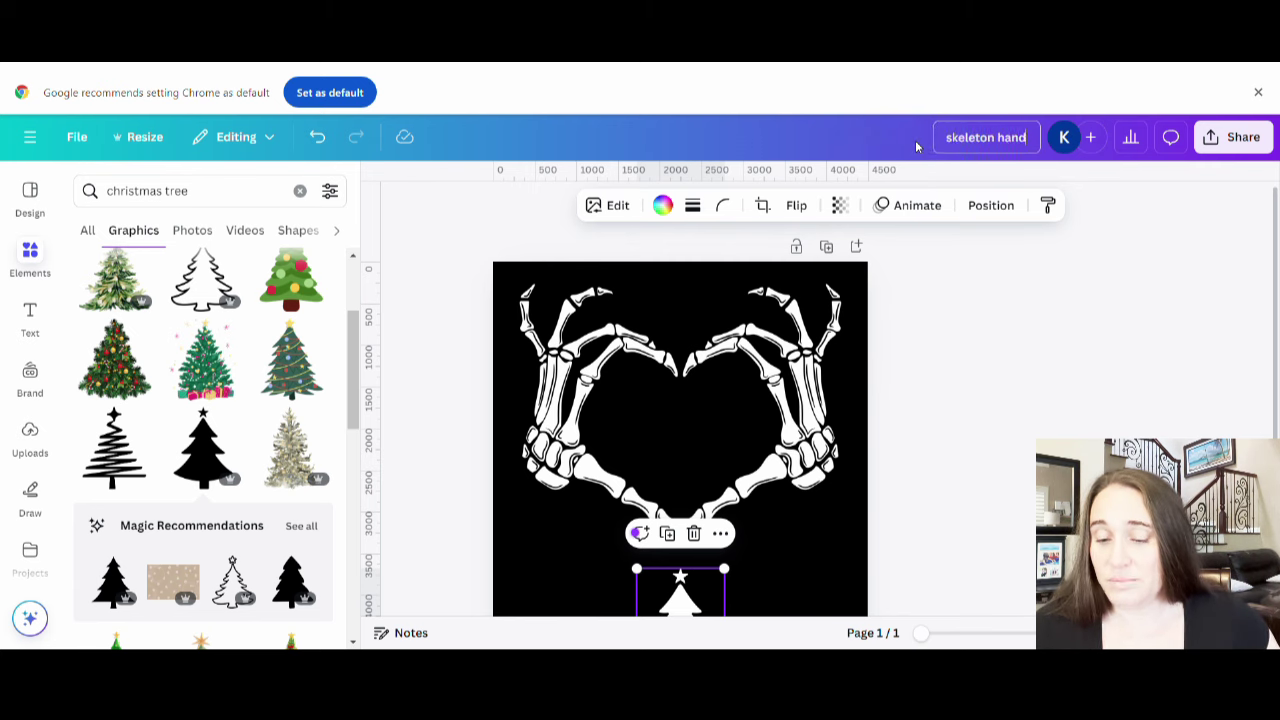
text( frame)
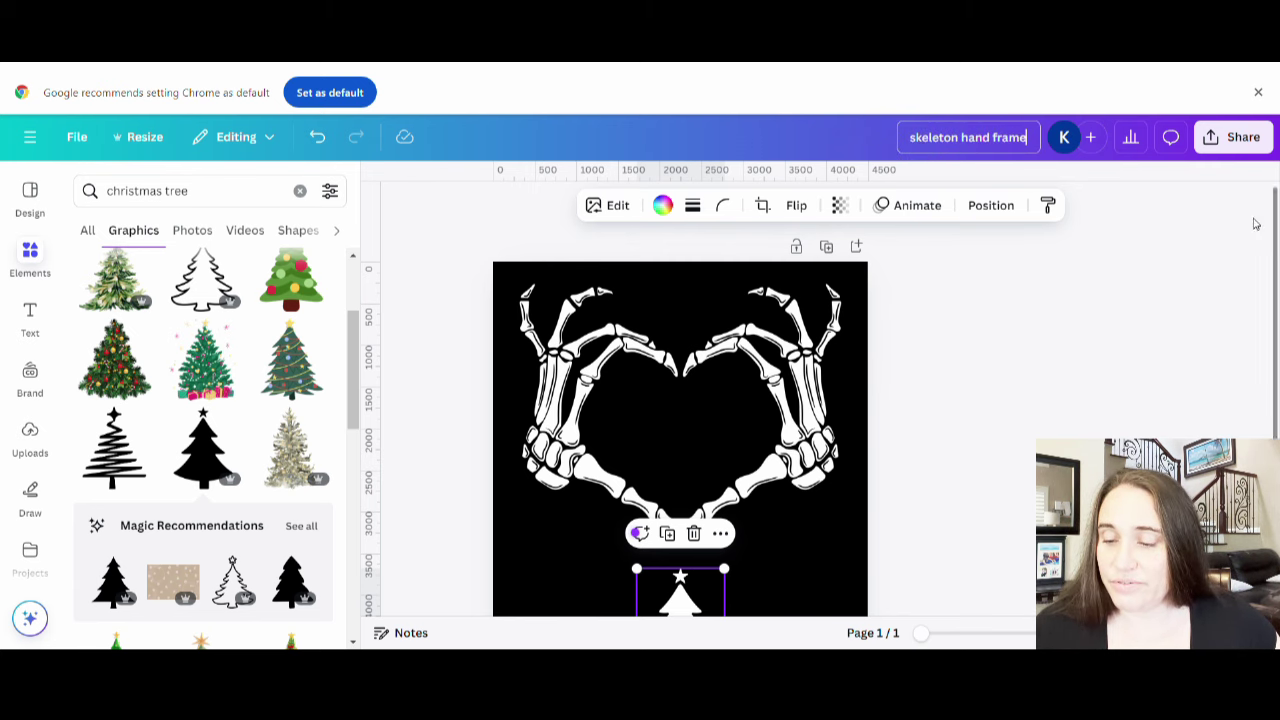
- Download 'skeleton hand frame' as a PNG with Transparent background ticked
click(1146, 383)
click(1214, 140)
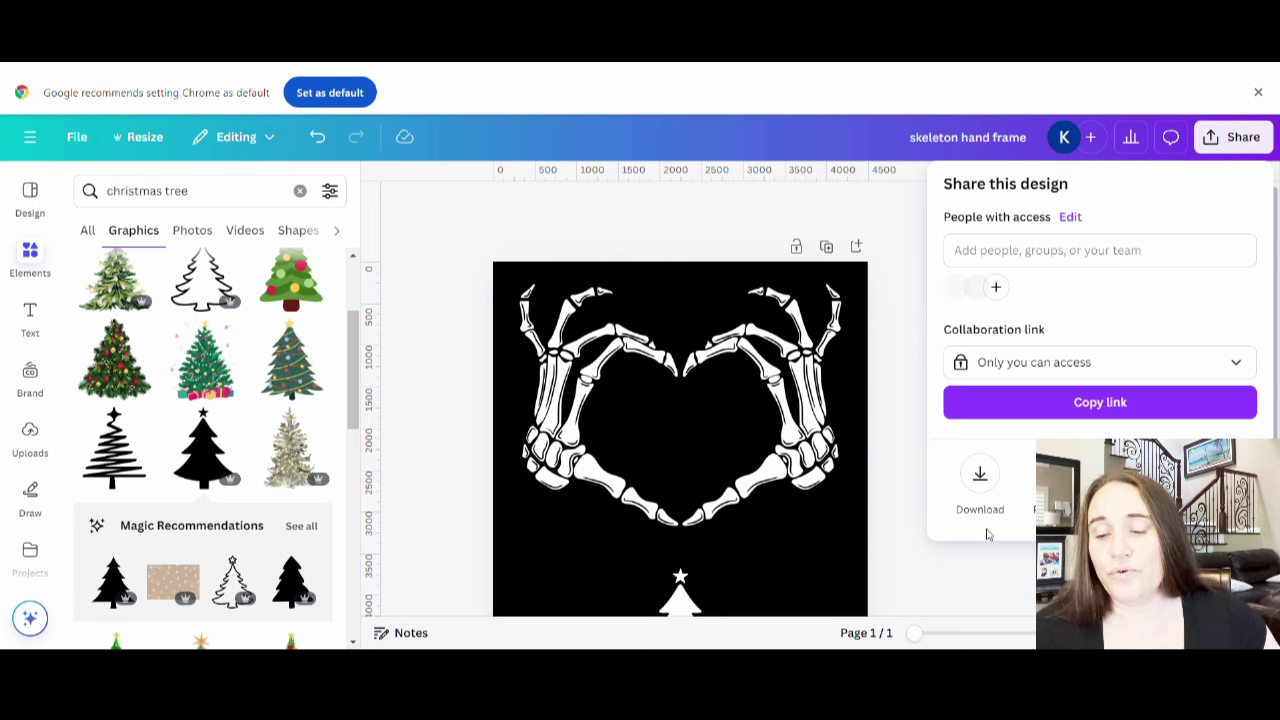
click(982, 478)
click(1002, 432)
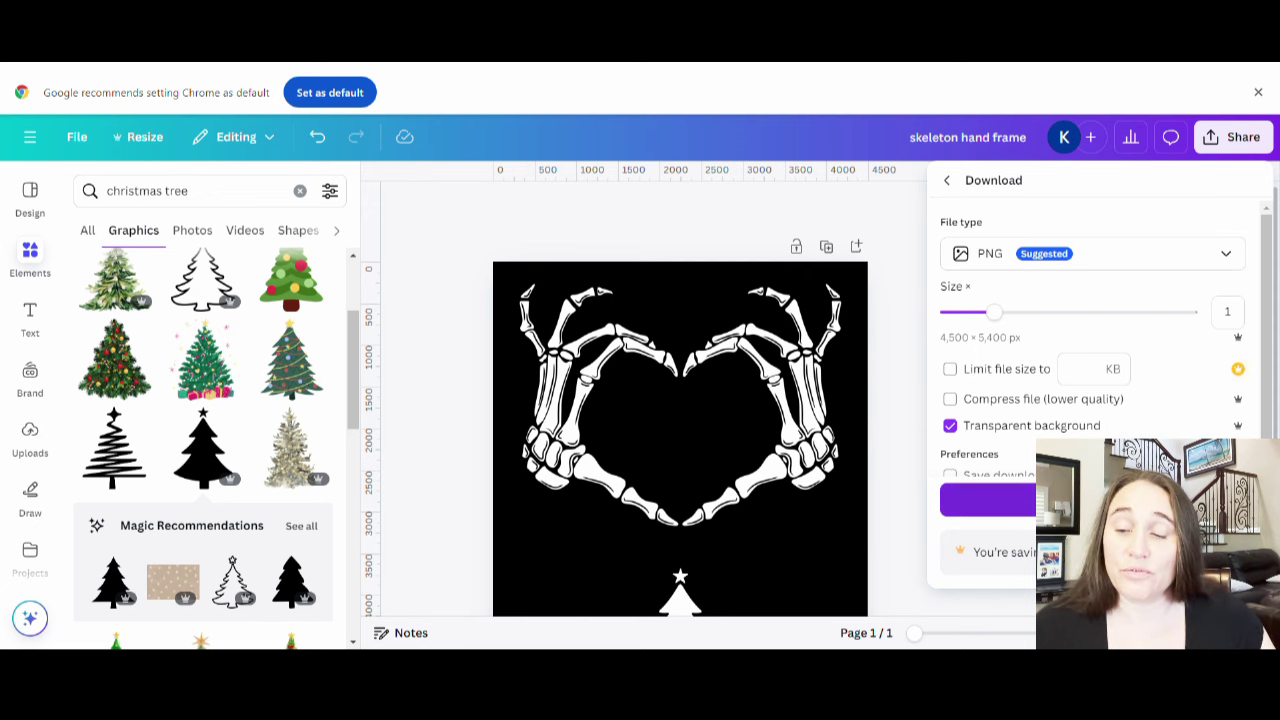
click(985, 500)
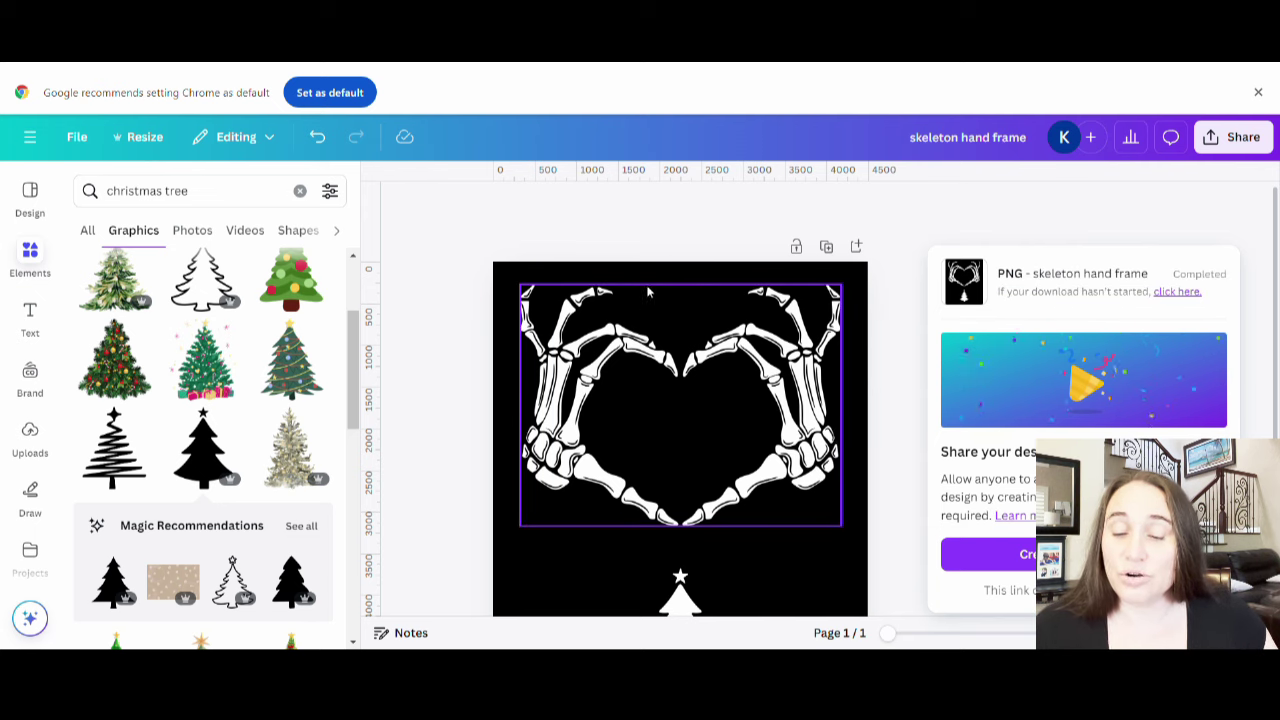
- Search Elements for 'gold glitter' and browse the Photos results
scroll(775, 407, down, 3)
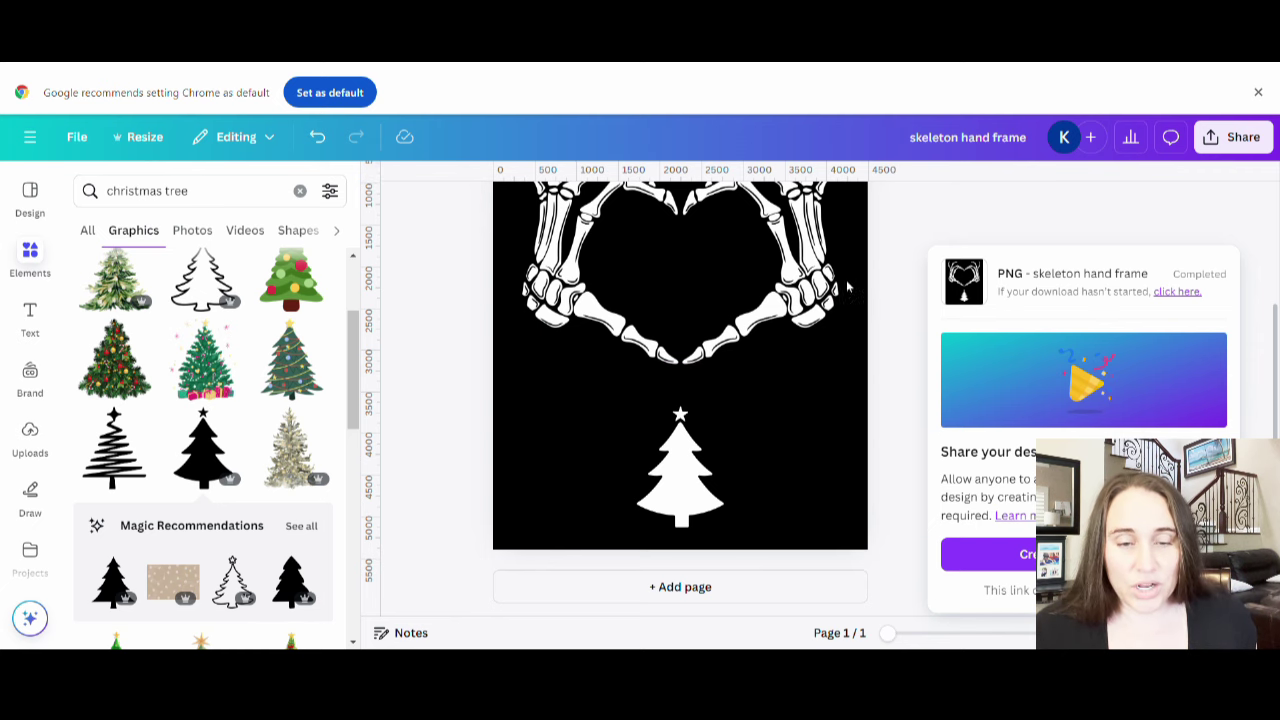
scroll(620, 434, up, 2)
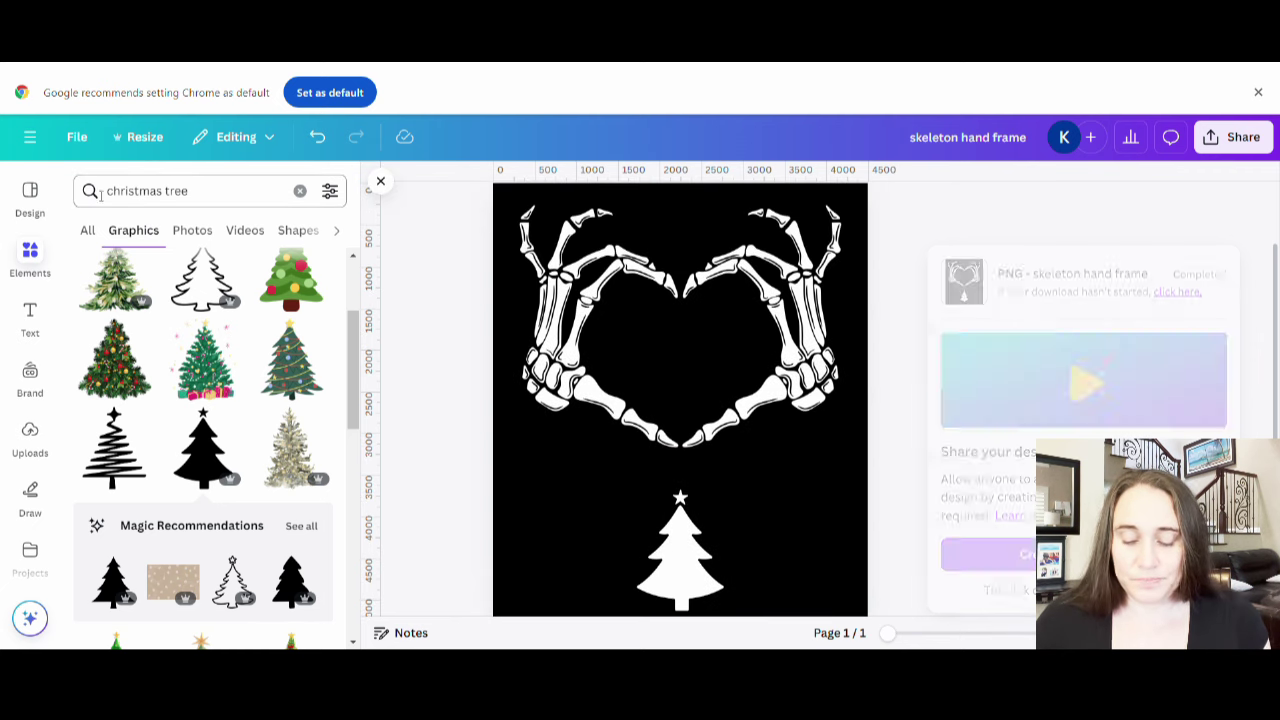
drag(106, 190, 200, 191)
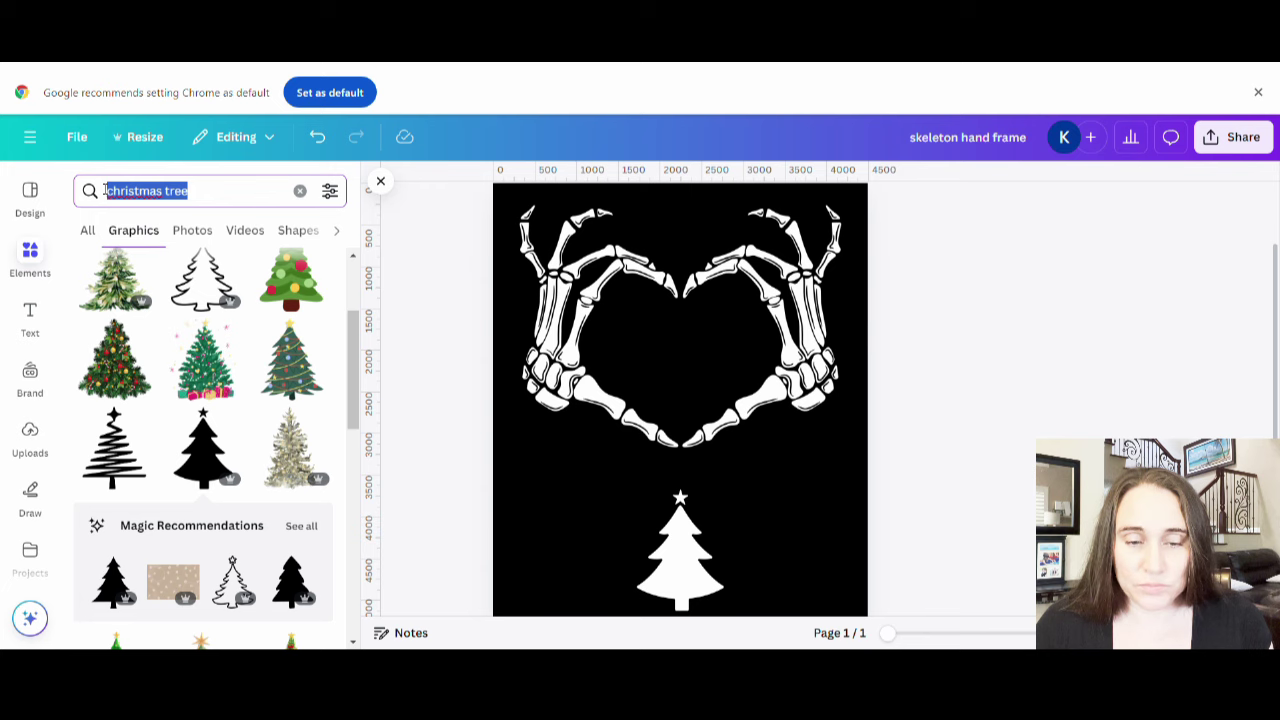
text(gold glit)
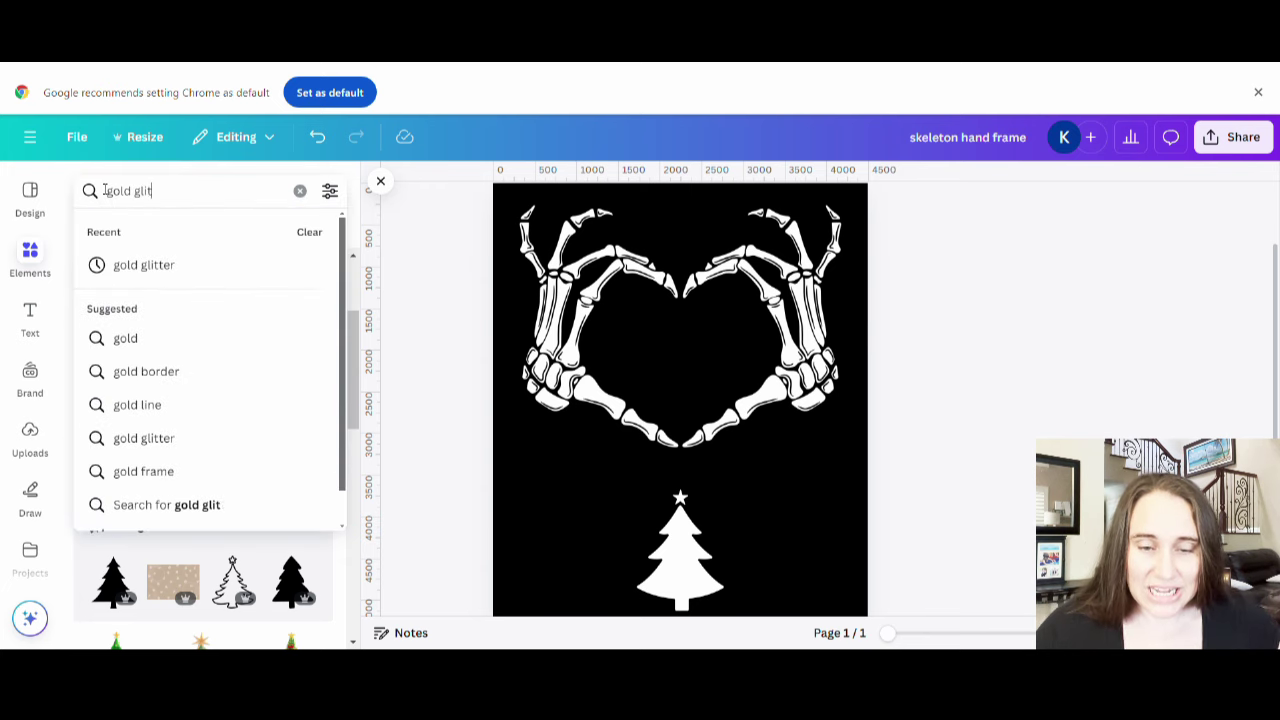
text(ter)
key(Return)
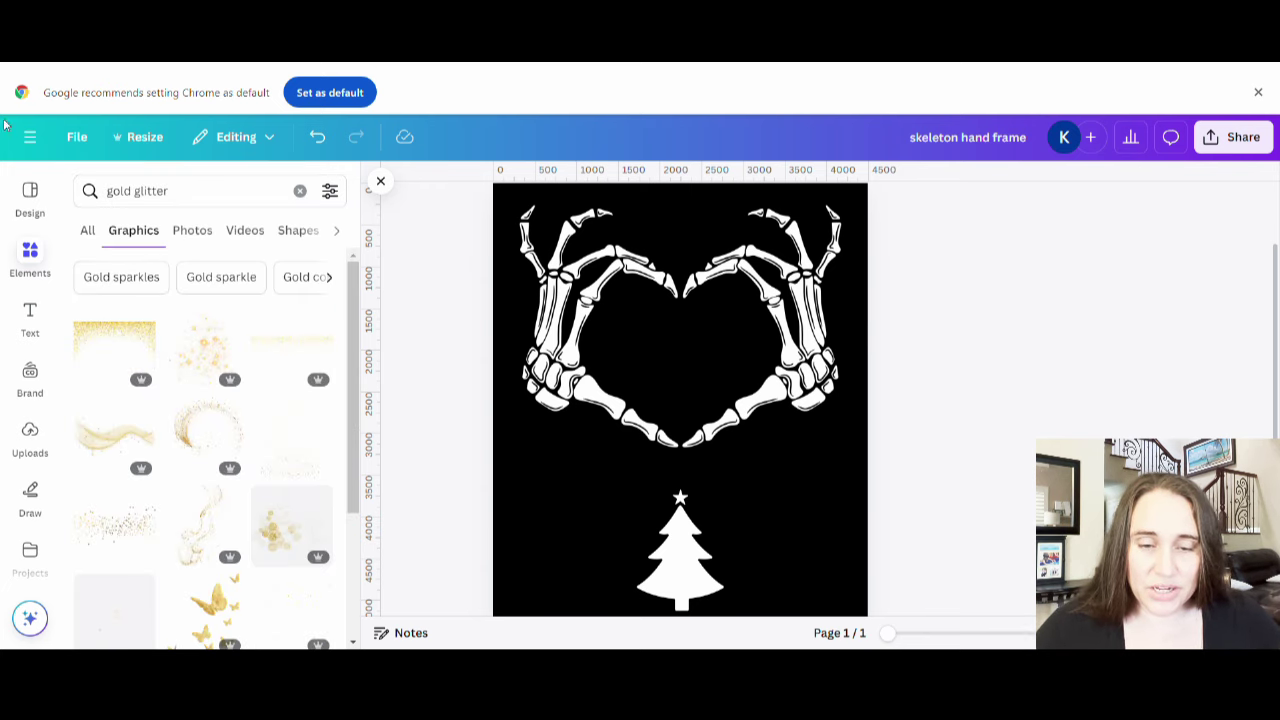
click(189, 230)
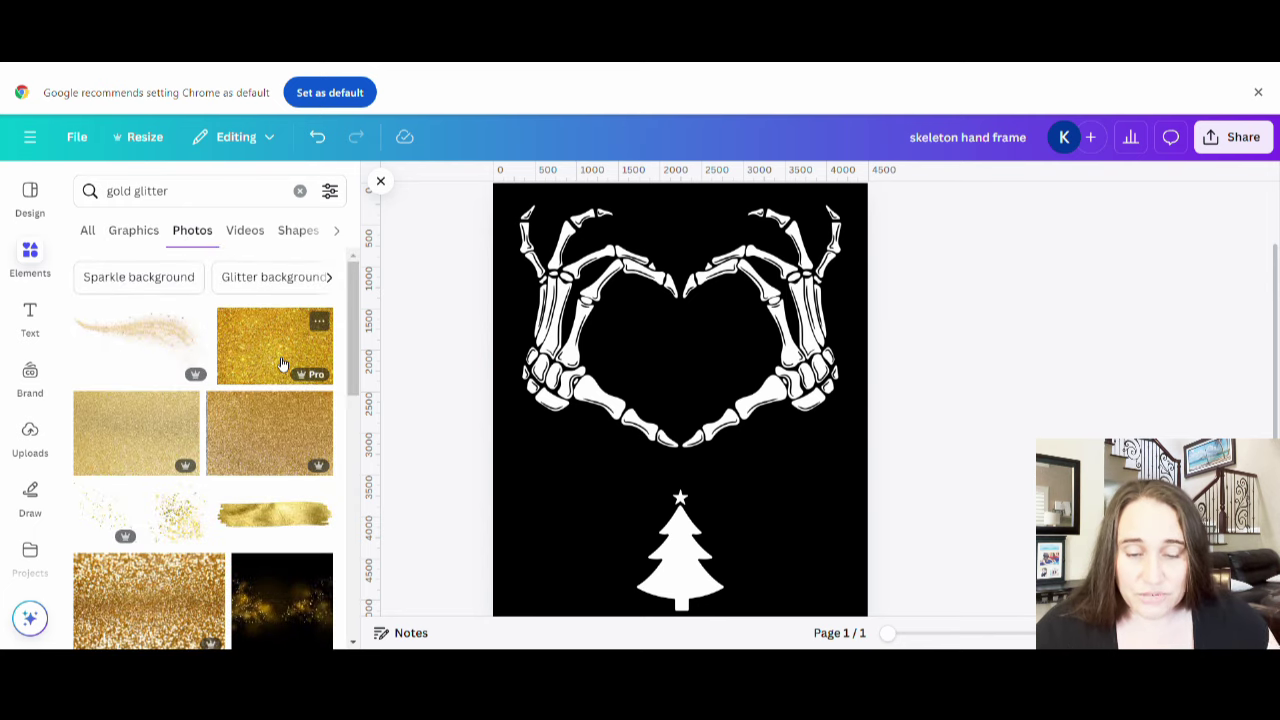
scroll(296, 370, down, 2)
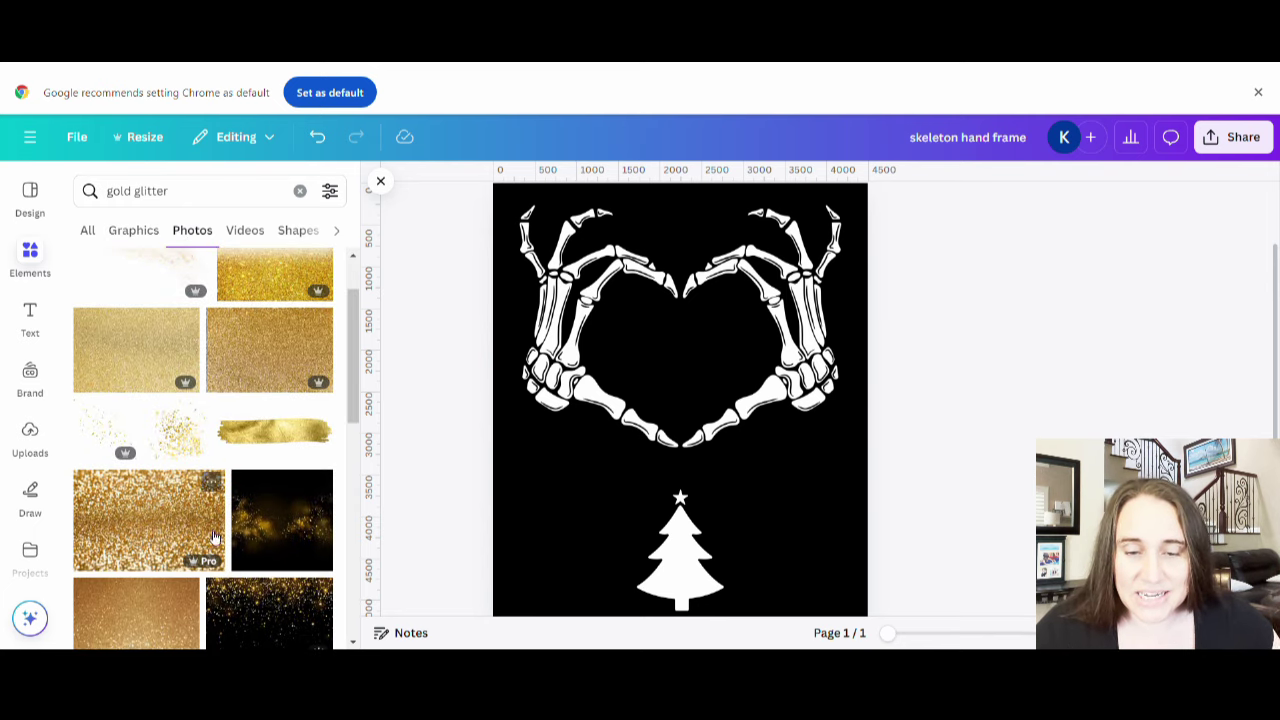
scroll(300, 330, up, 2)
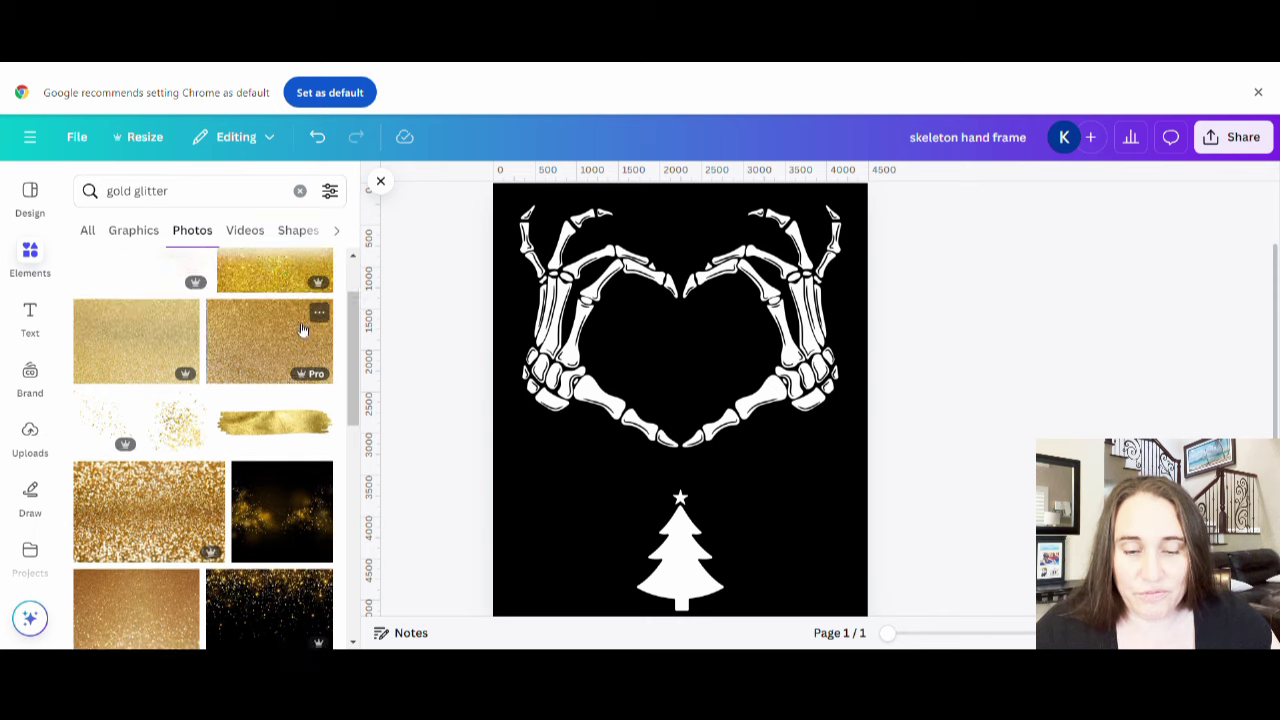
scroll(290, 360, down, 5)
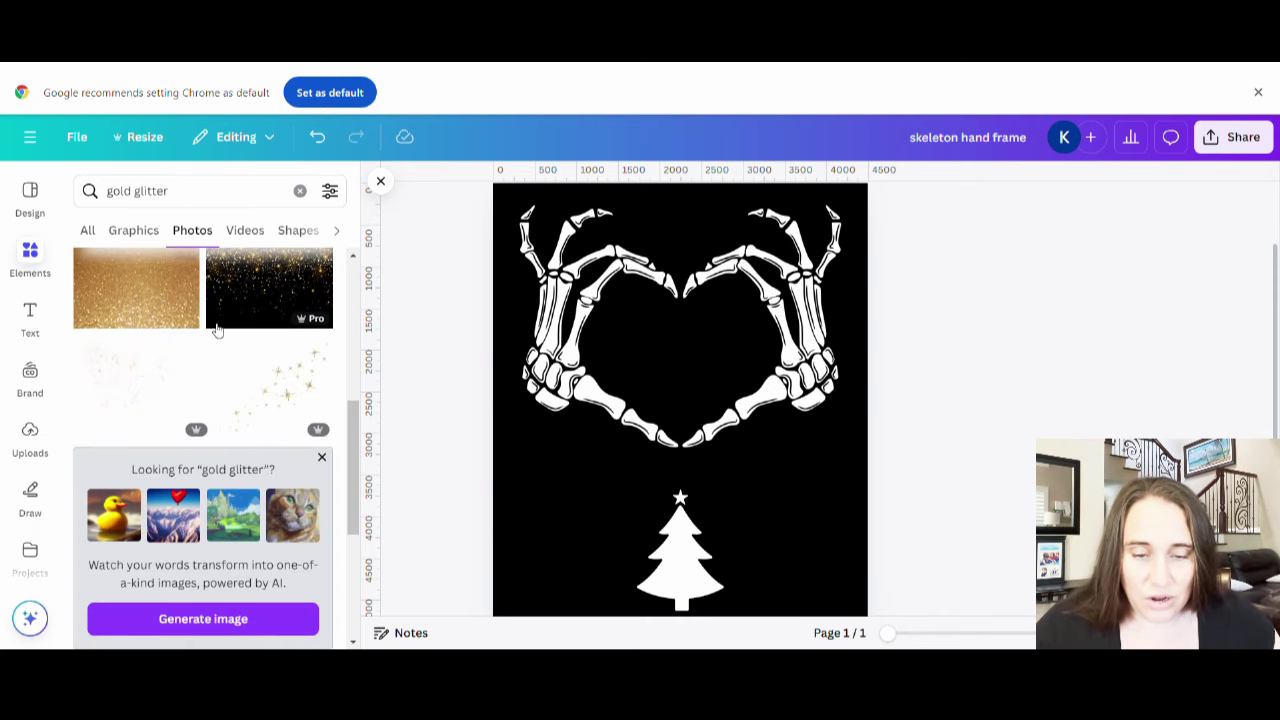
scroll(227, 330, down, 2)
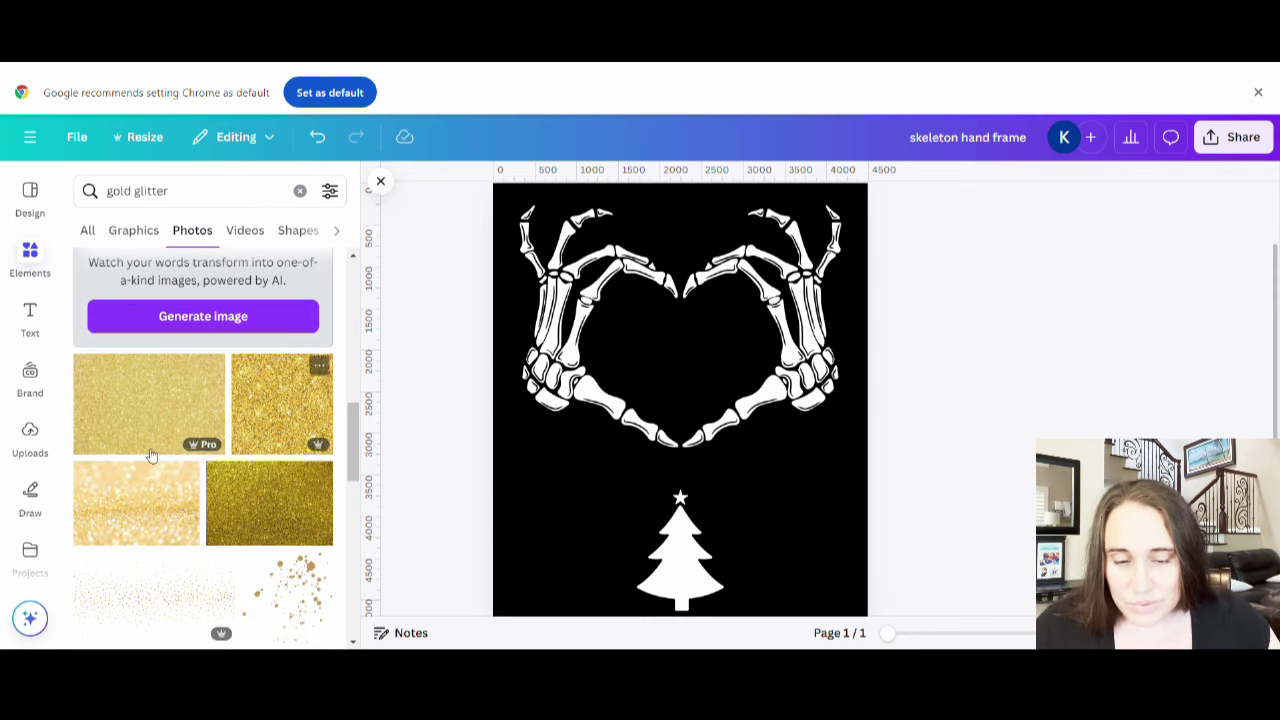
- Add a gold glitter photo, move it to the page top and stretch it across the width
click(147, 404)
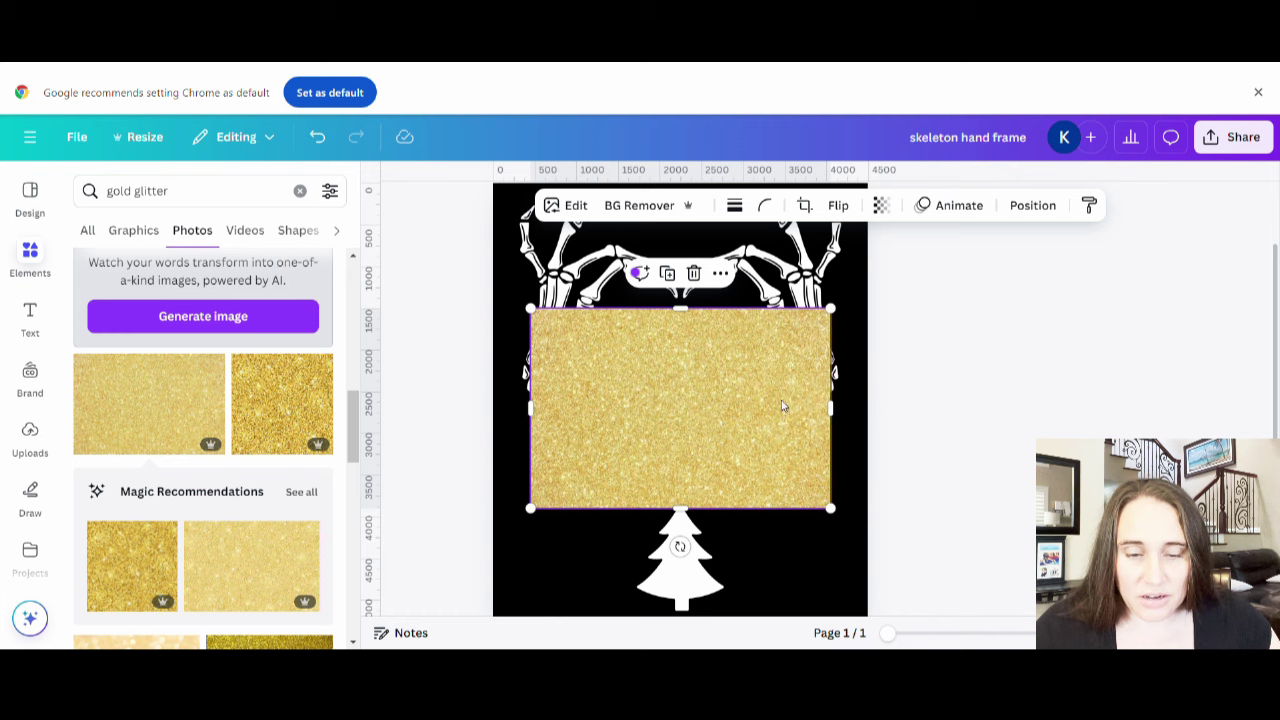
scroll(237, 510, down, 2)
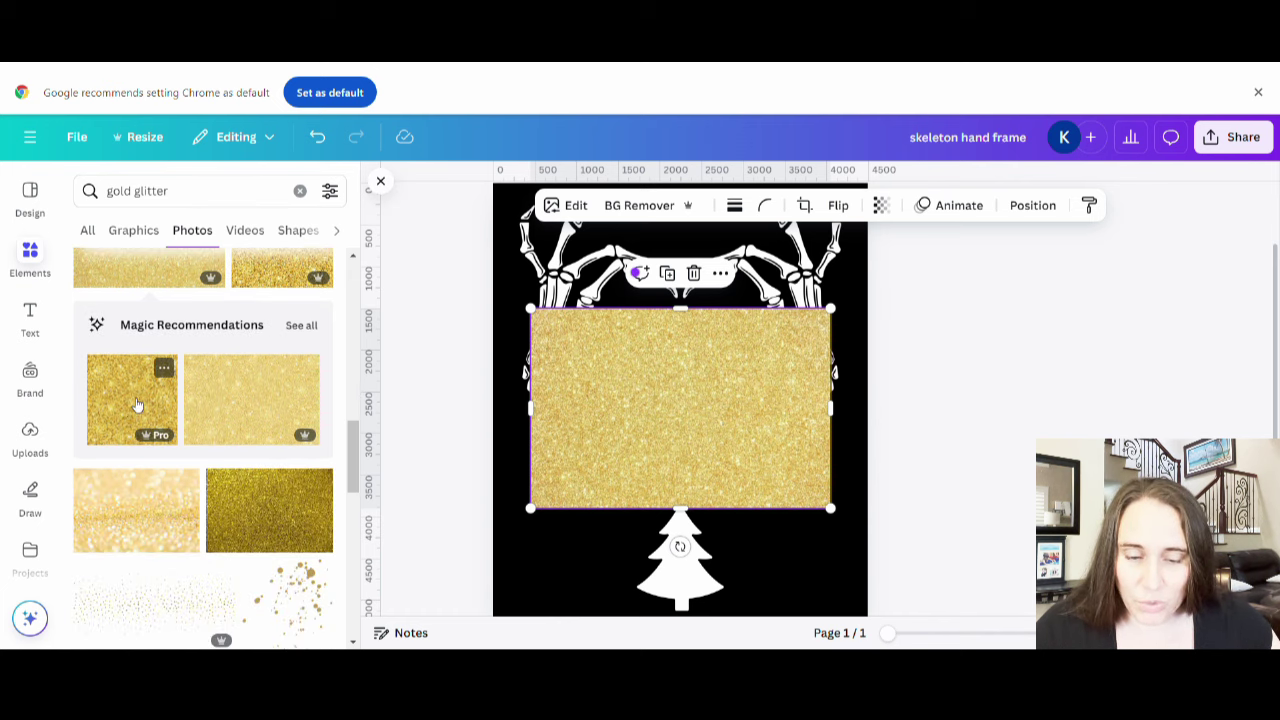
scroll(200, 420, down, 3)
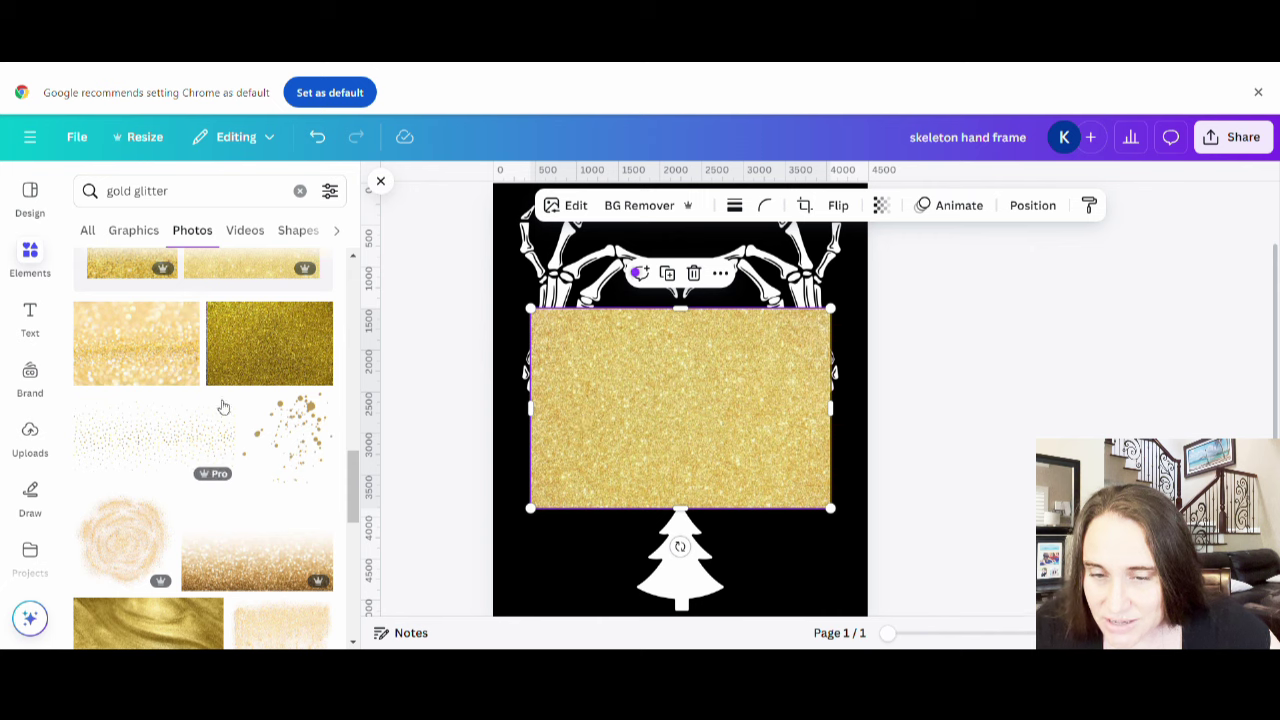
drag(683, 452, 677, 319)
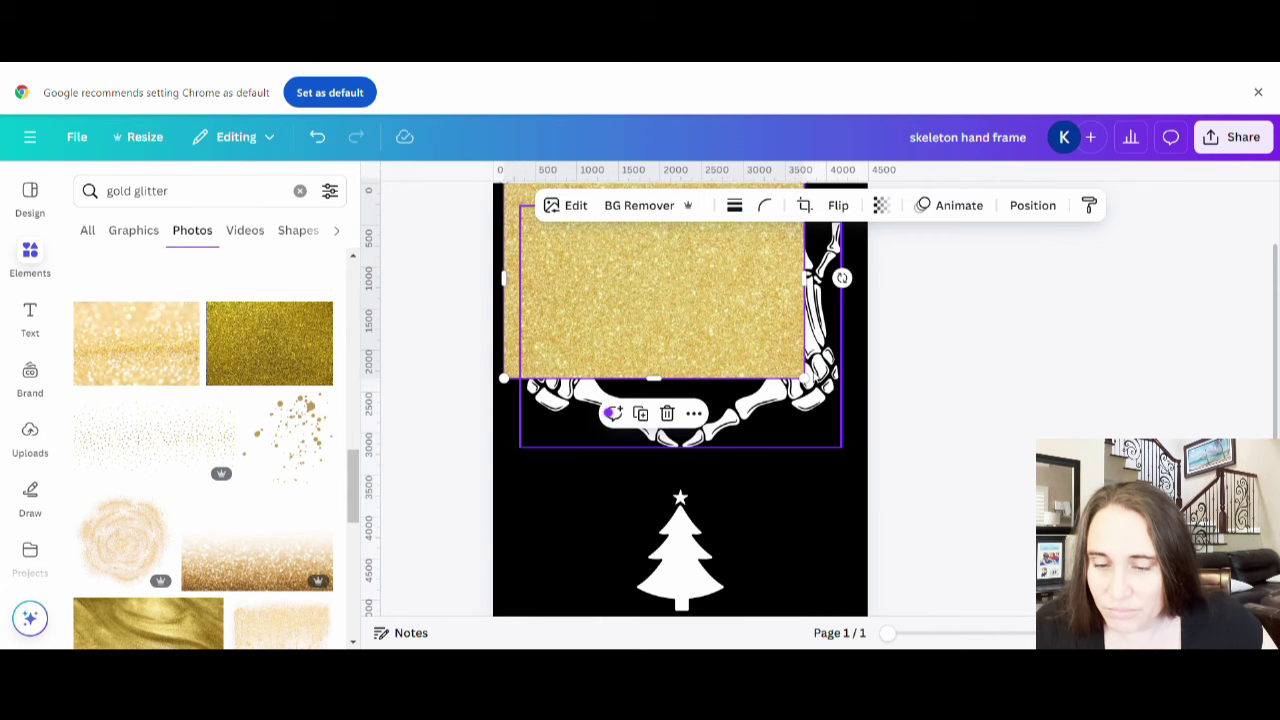
drag(808, 382, 753, 392)
scroll(811, 375, up, 2)
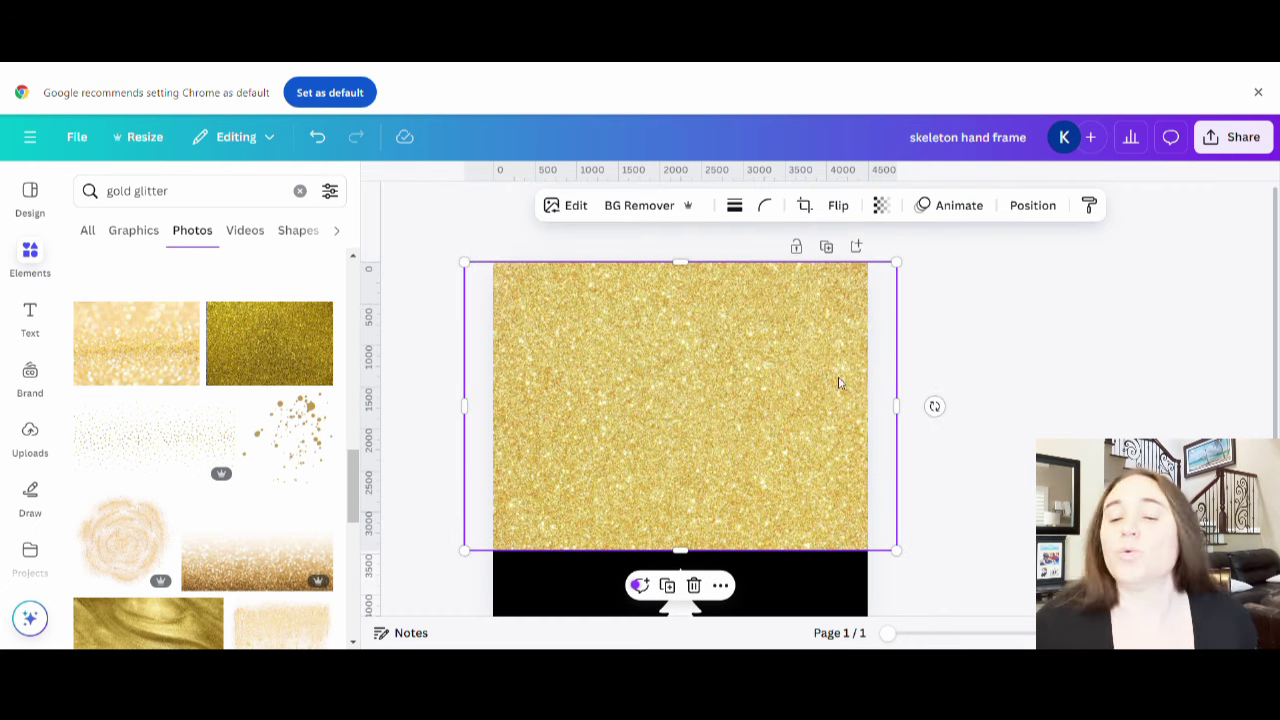
scroll(693, 384, down, 2)
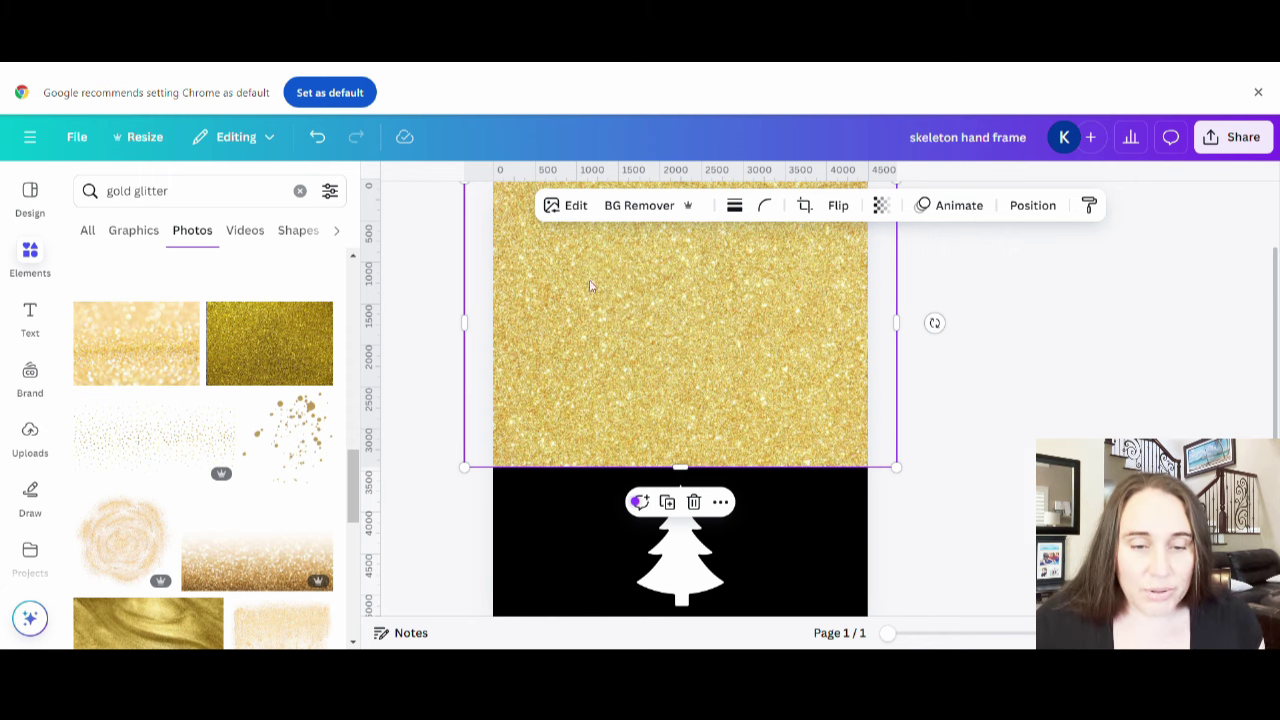
- Search Photos for 'green glitter' and browse the results
click(135, 191)
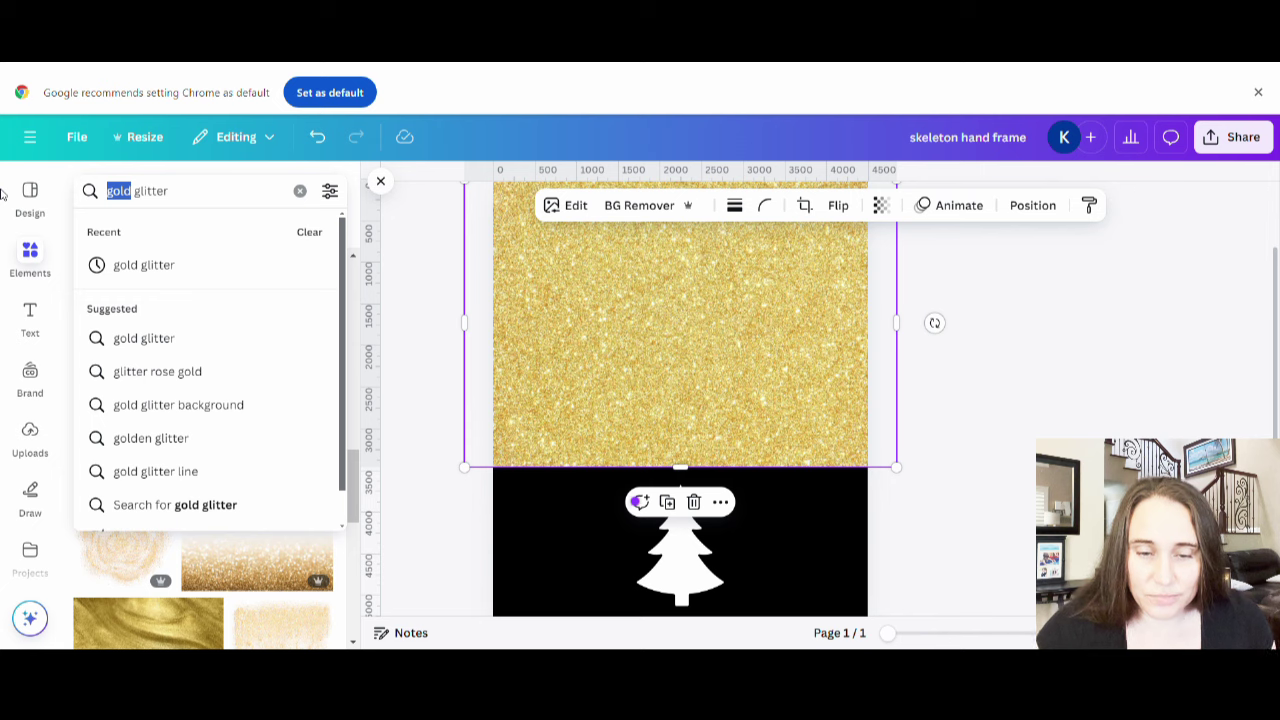
text(green)
key(Return)
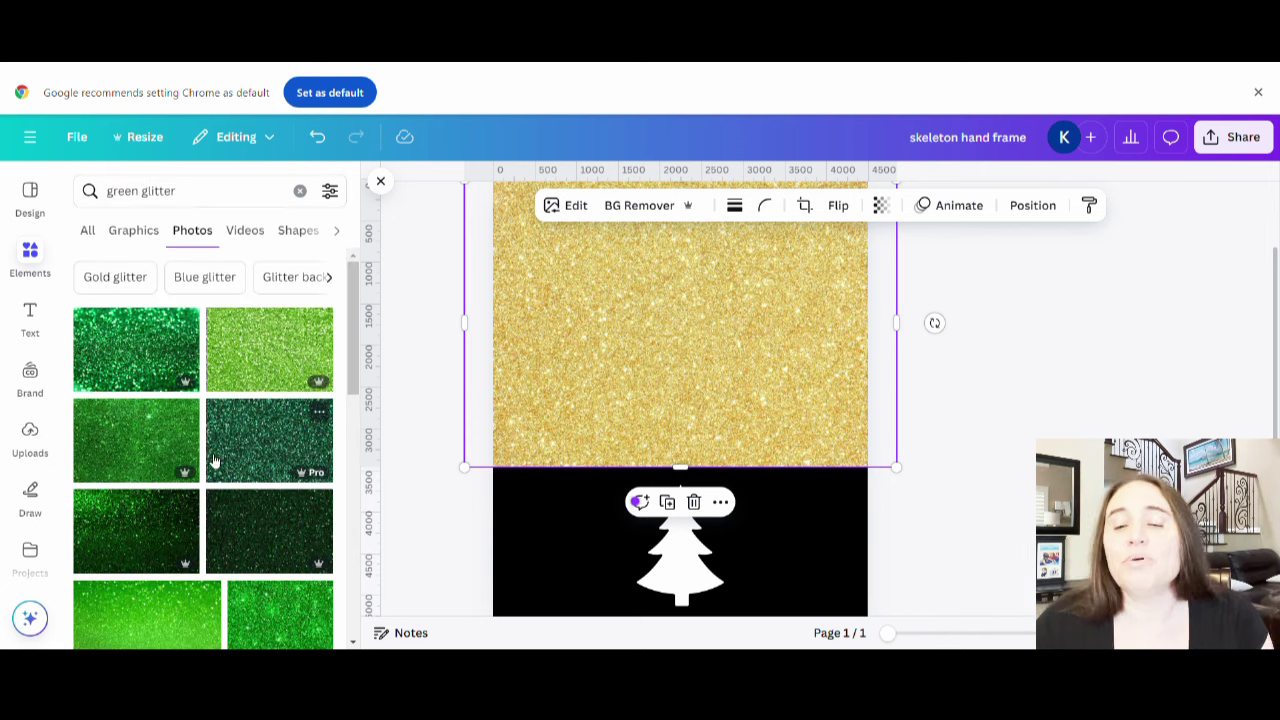
scroll(200, 480, down, 2)
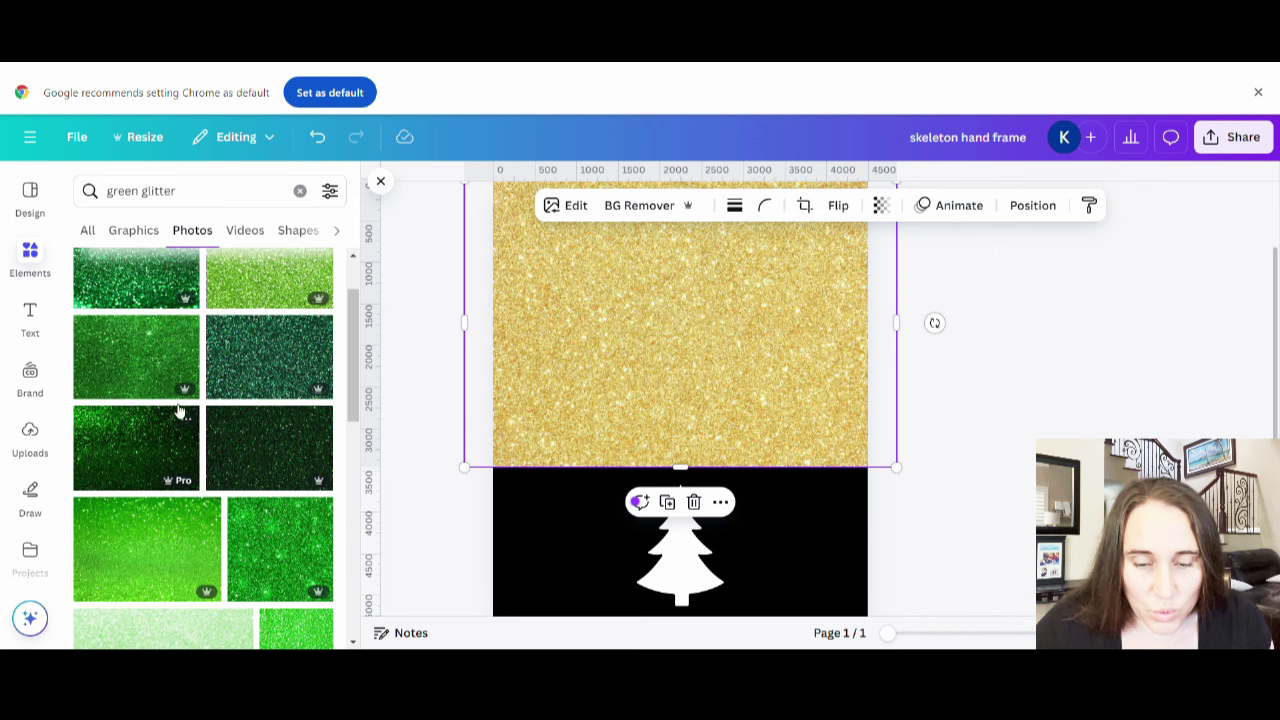
scroll(185, 400, down, 2)
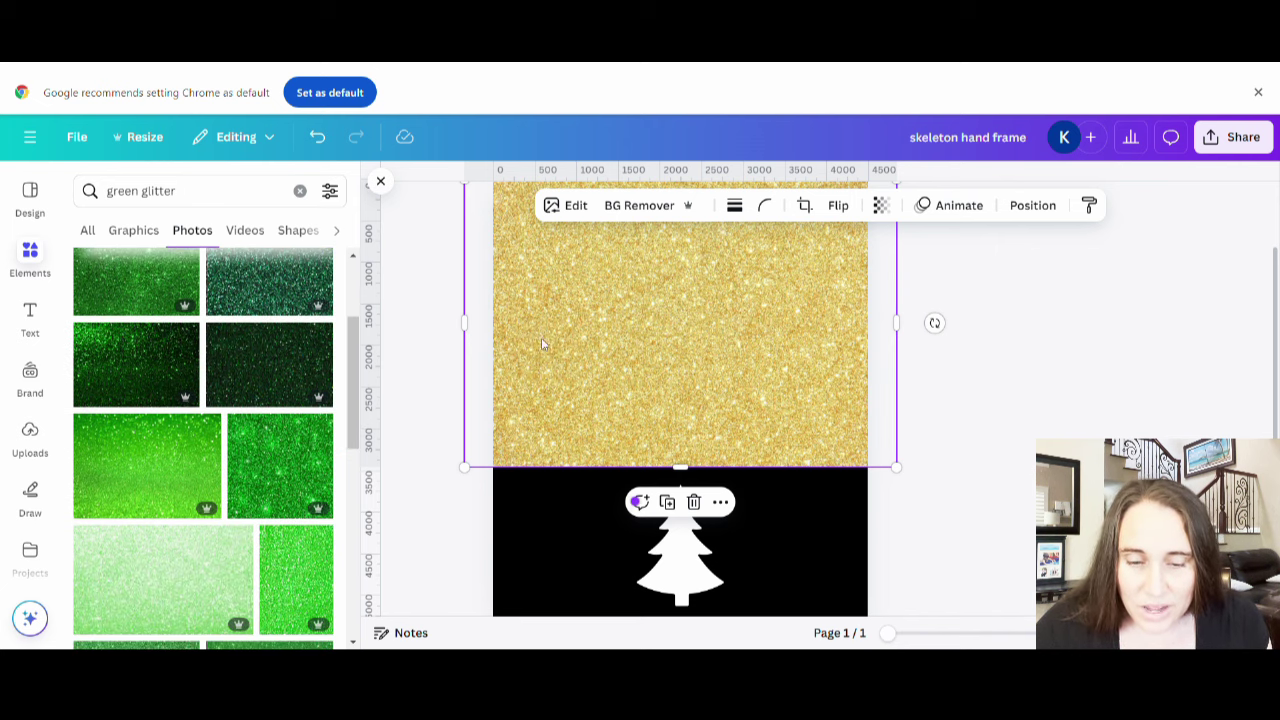
scroll(308, 527, down, 2)
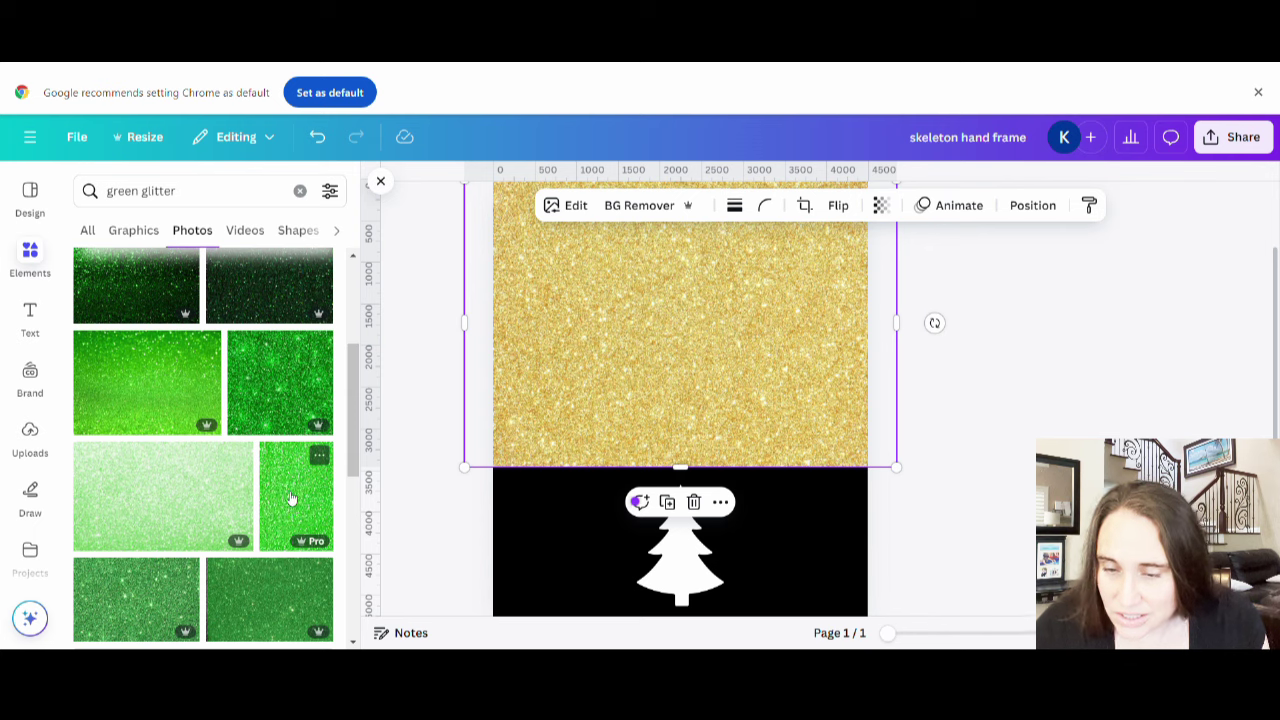
scroll(291, 498, down, 2)
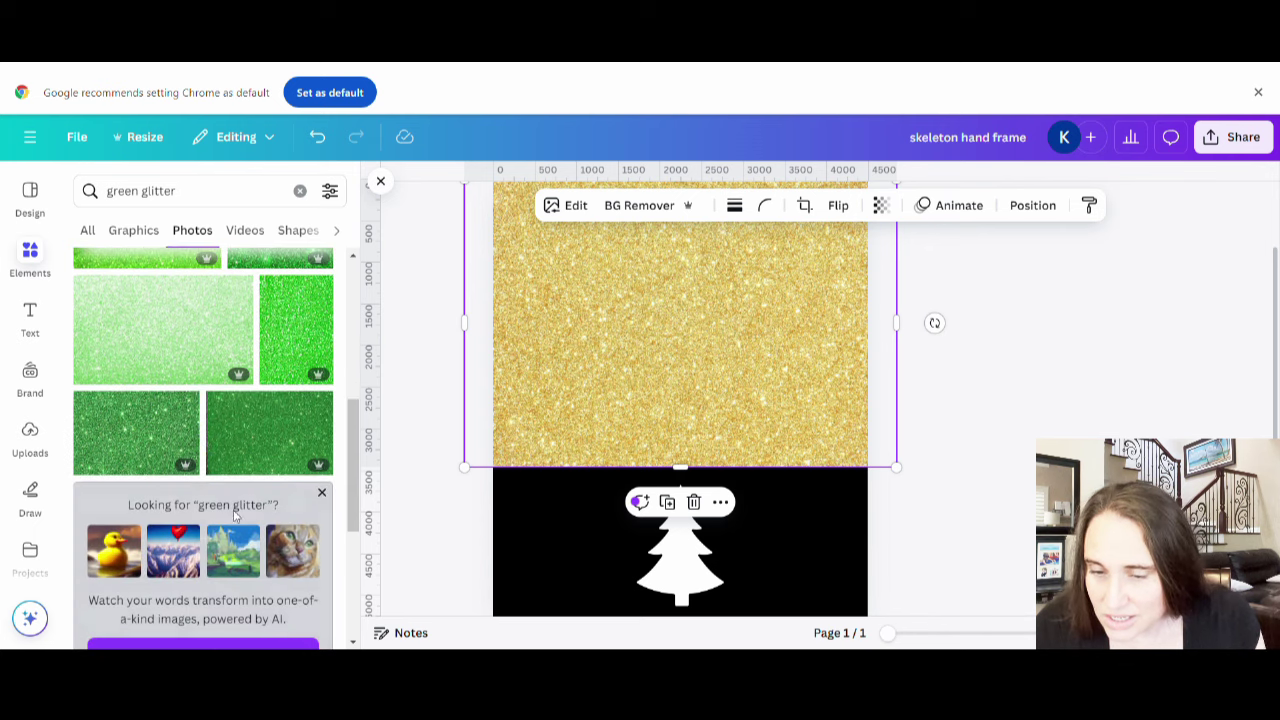
- Try two green glitter photos on the page, remove both, and keep browsing
click(291, 350)
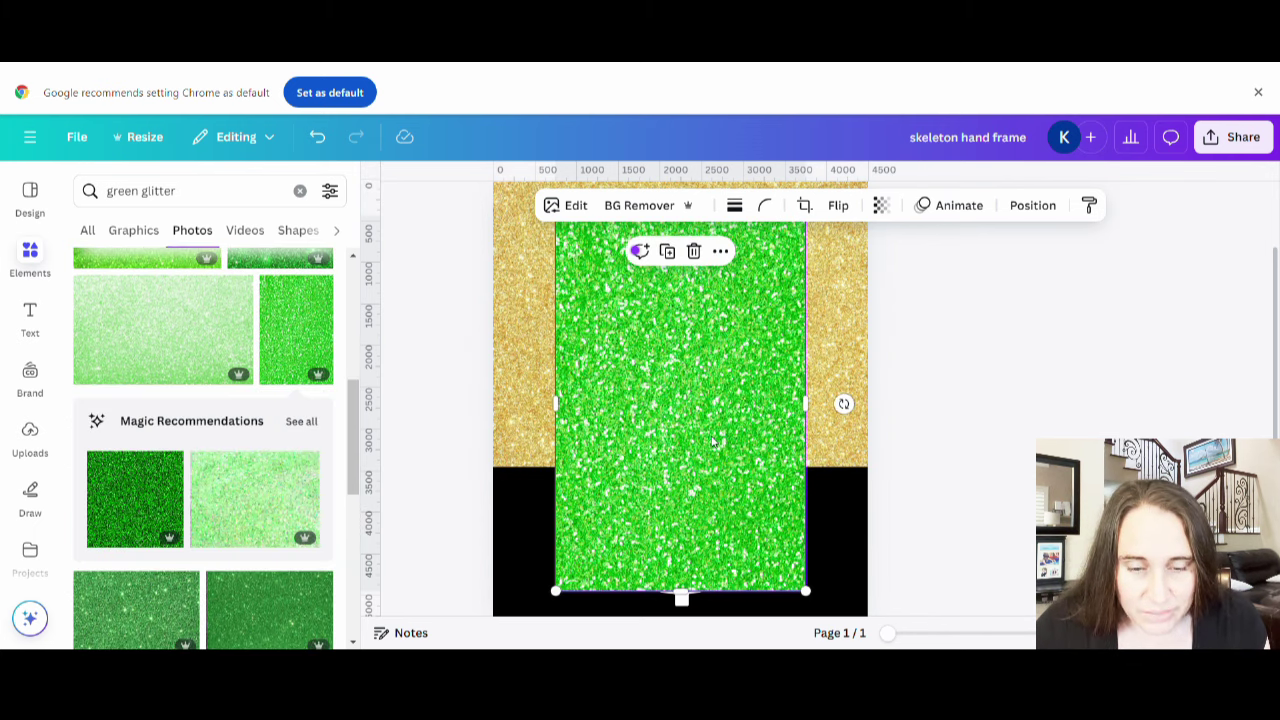
drag(714, 443, 126, 434)
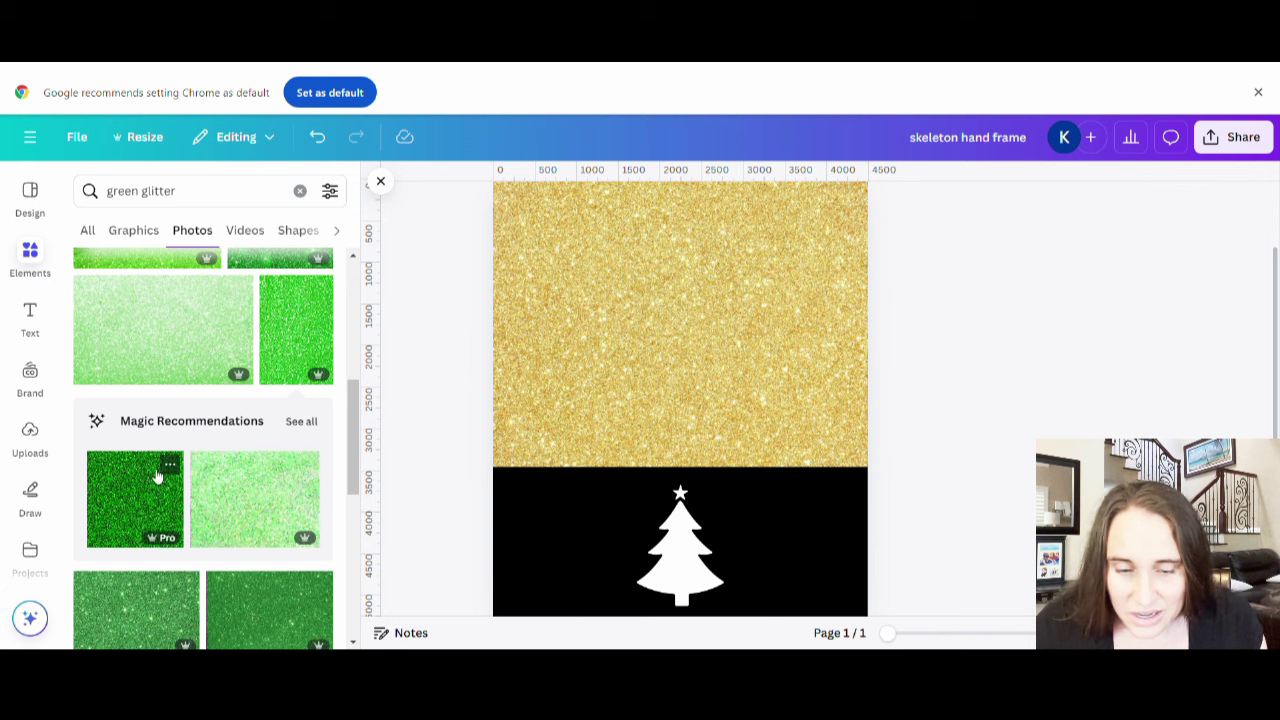
click(142, 497)
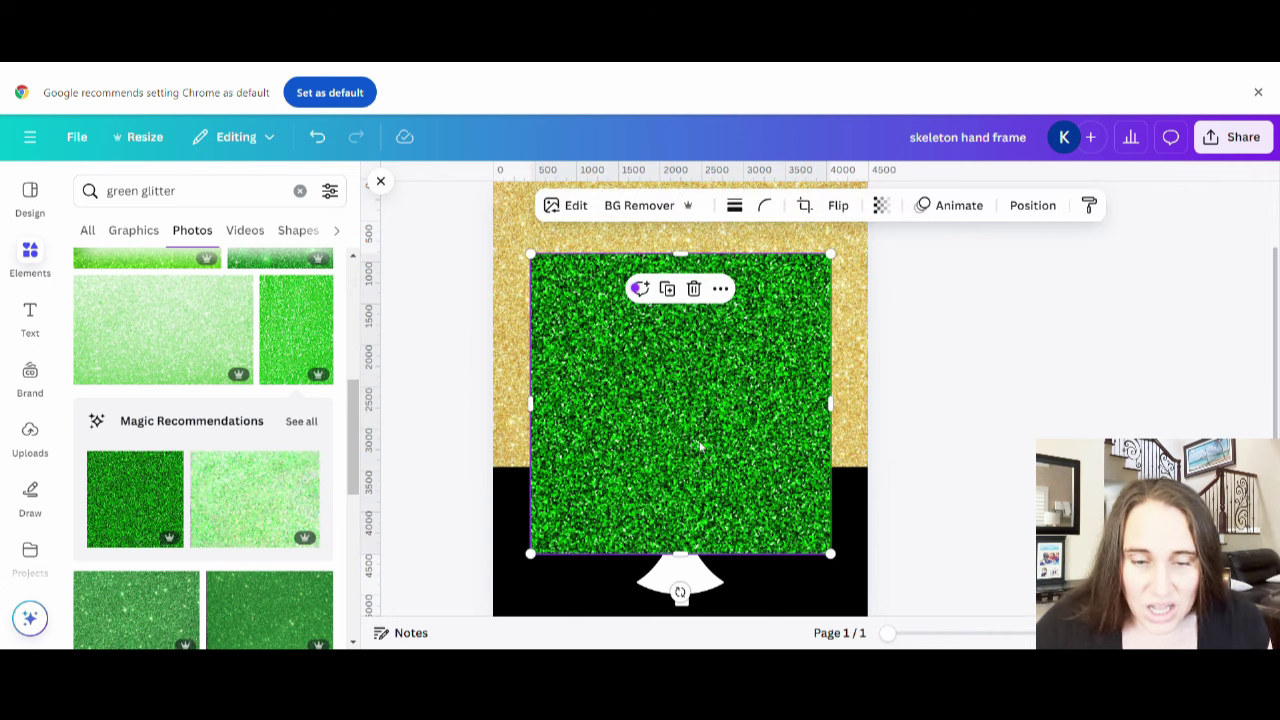
key(Delete)
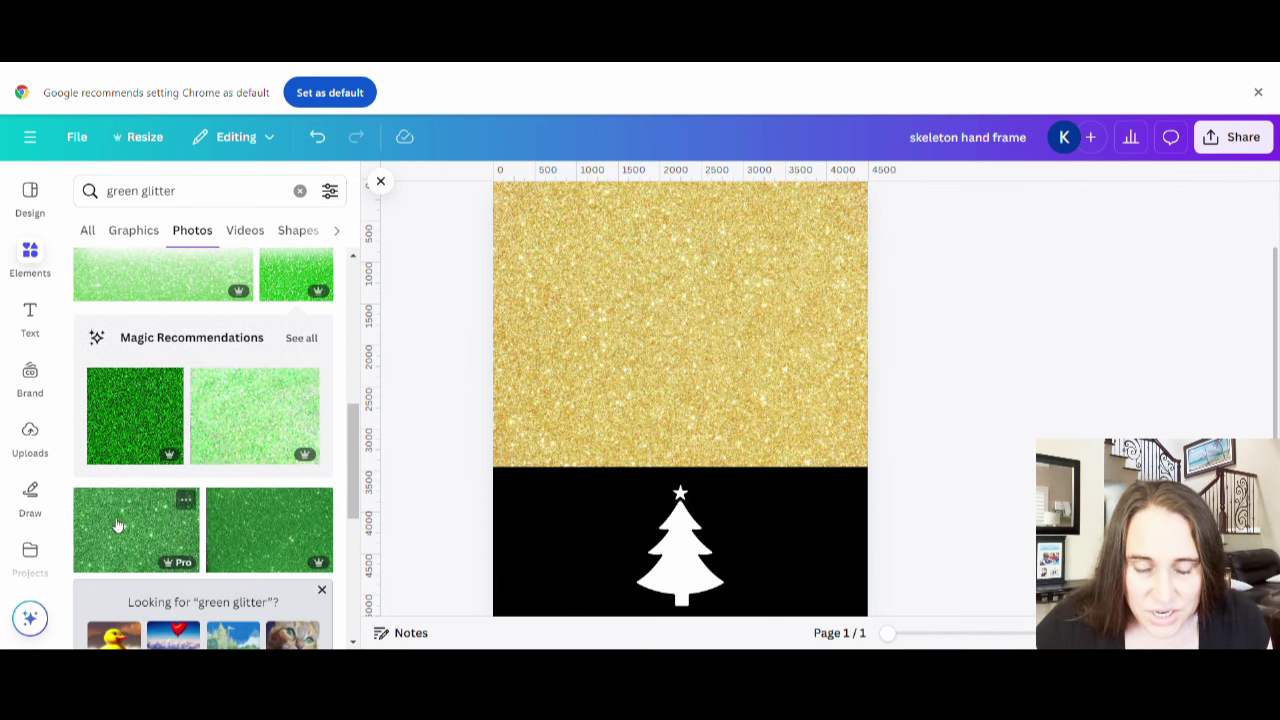
scroll(118, 527, down, 1)
scroll(148, 548, down, 3)
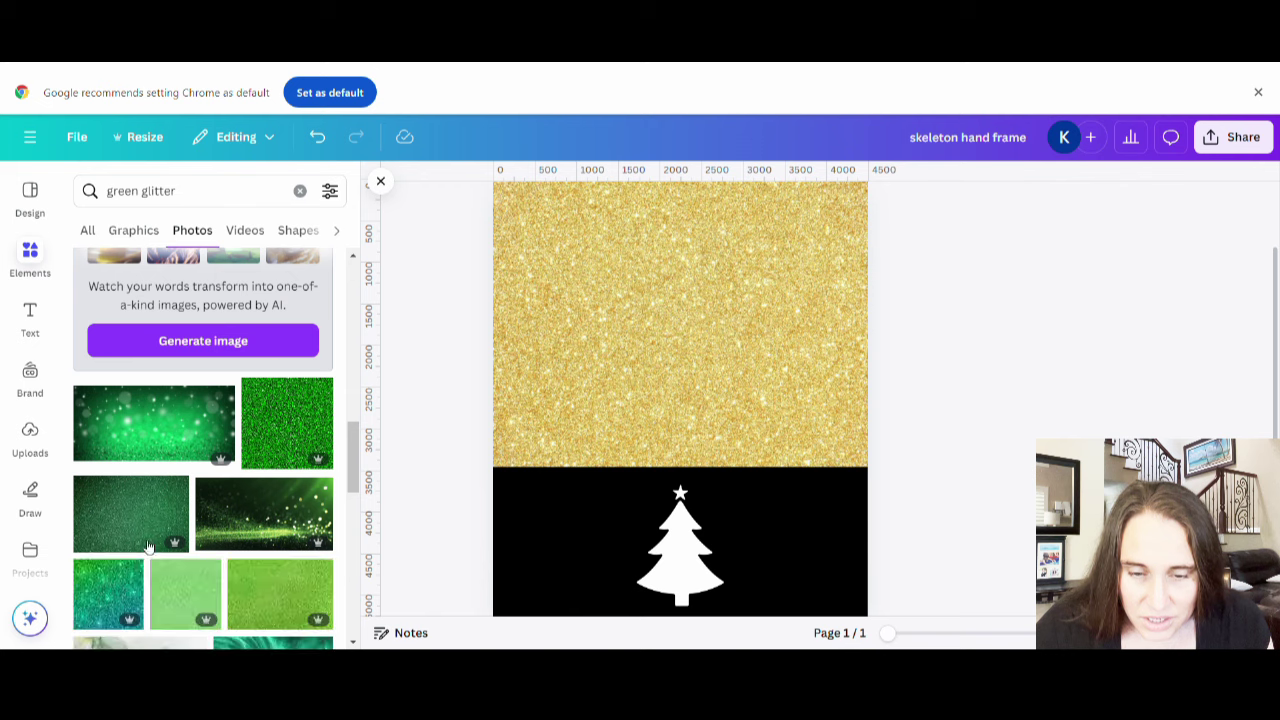
scroll(150, 420, down, 2)
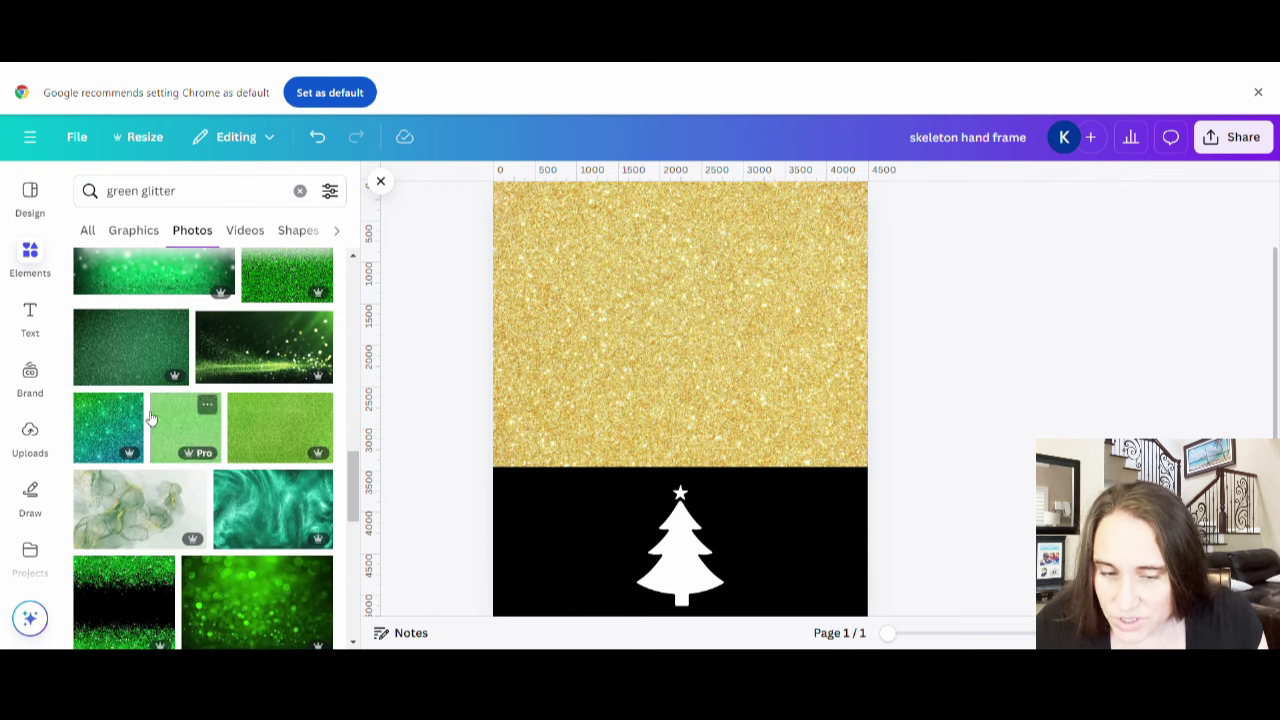
- Add the bright green glitter photo and stretch it over most of the page
click(278, 428)
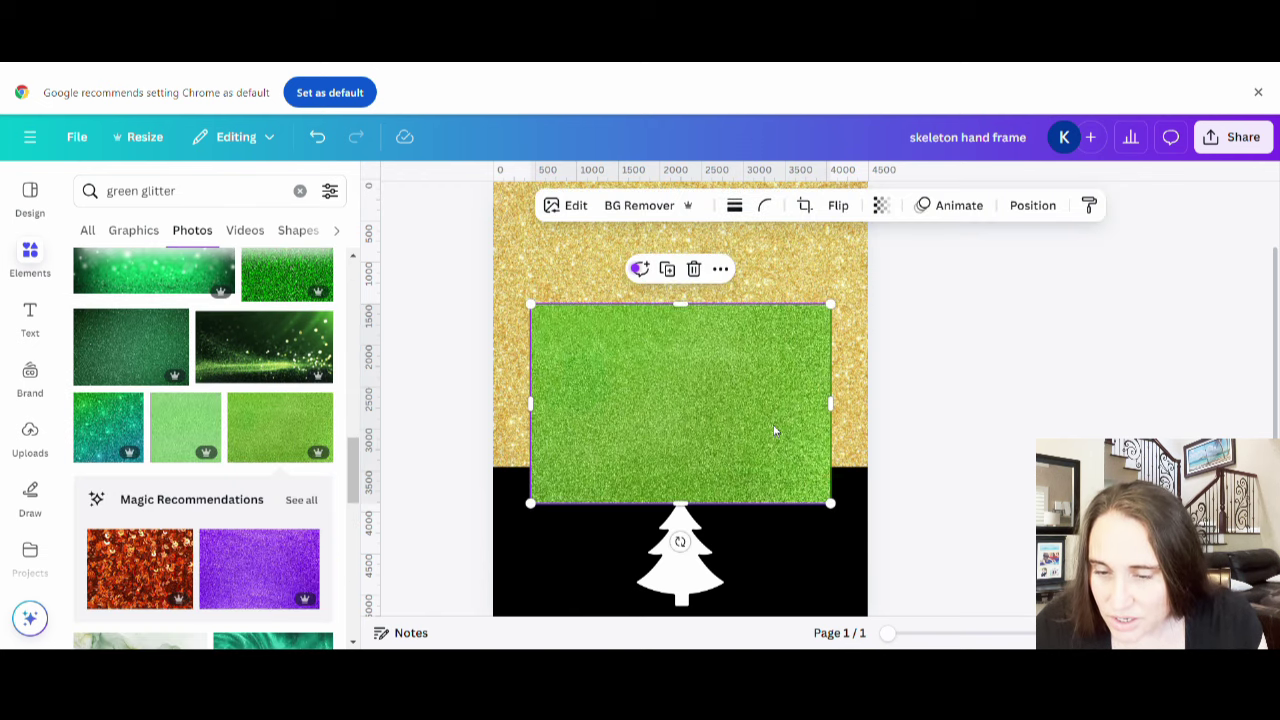
drag(775, 430, 723, 397)
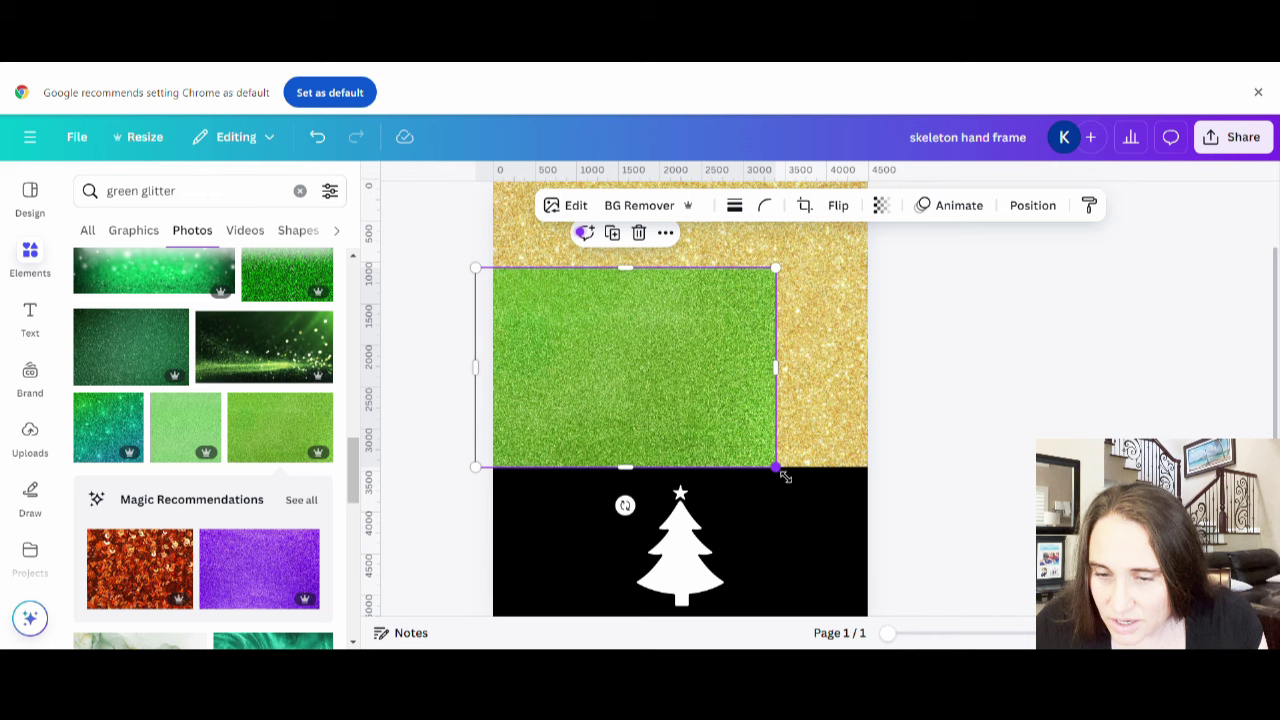
drag(783, 474, 948, 576)
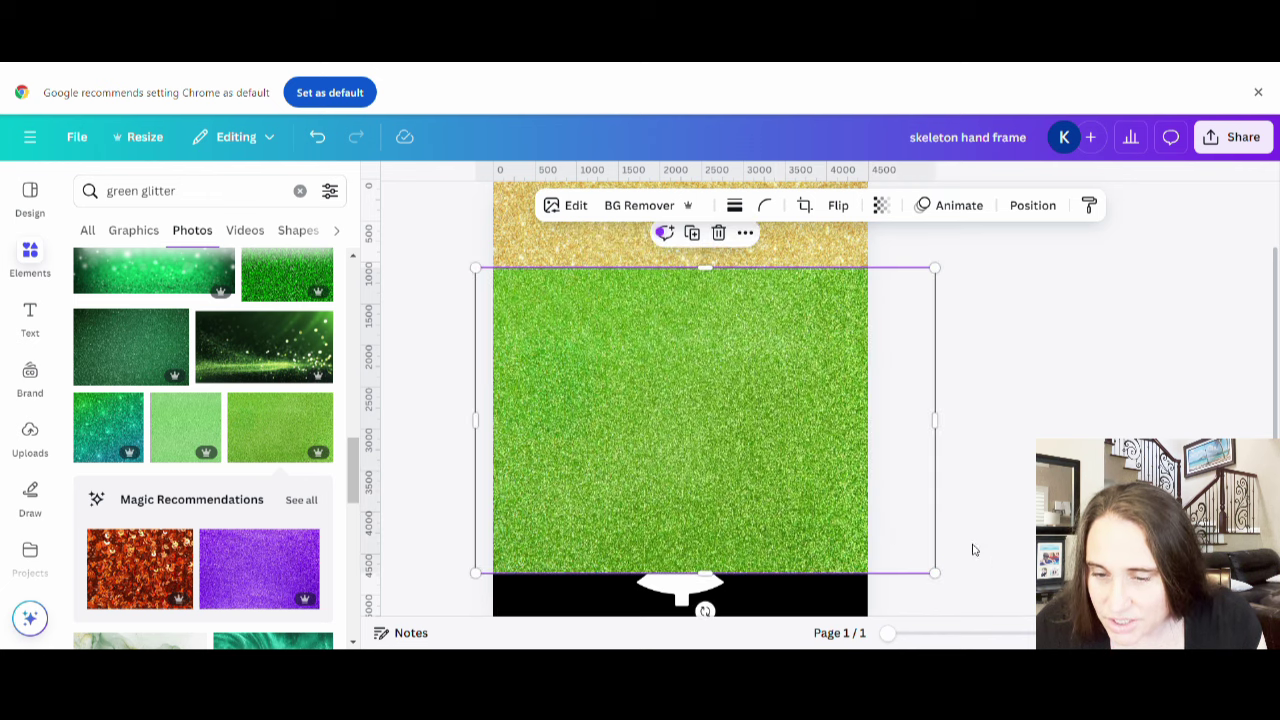
scroll(780, 508, up, 3)
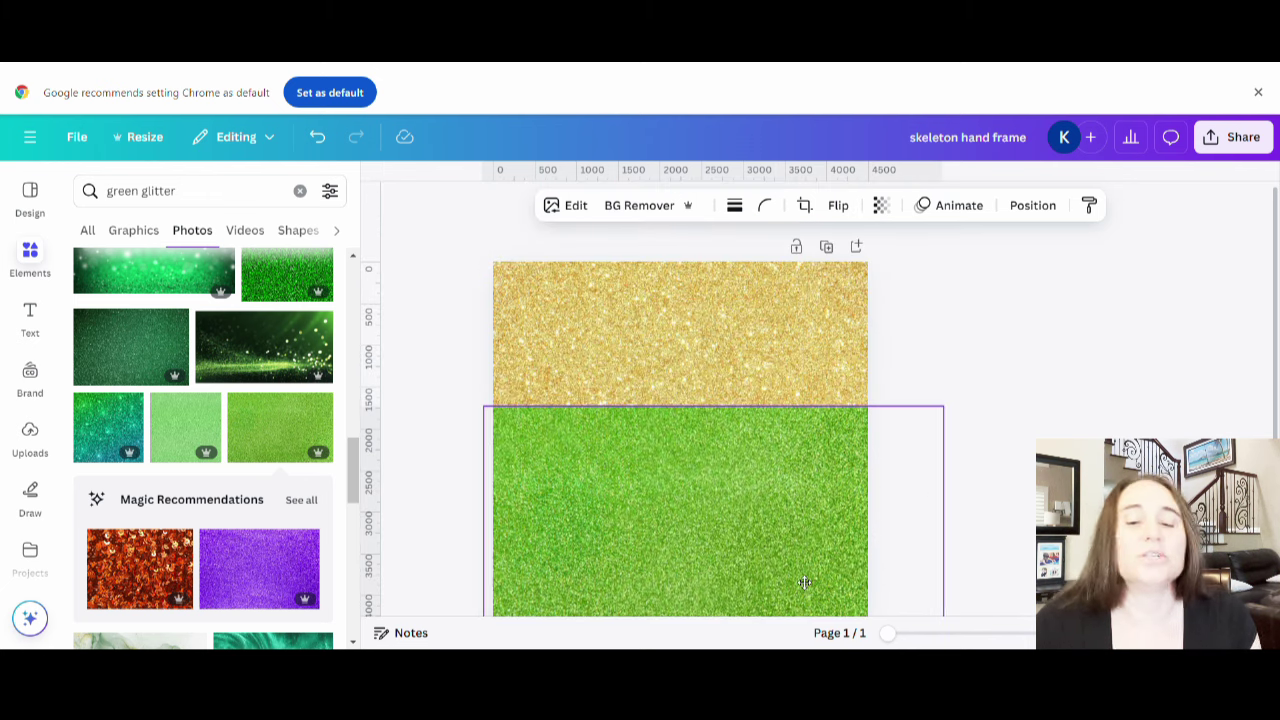
drag(796, 580, 754, 571)
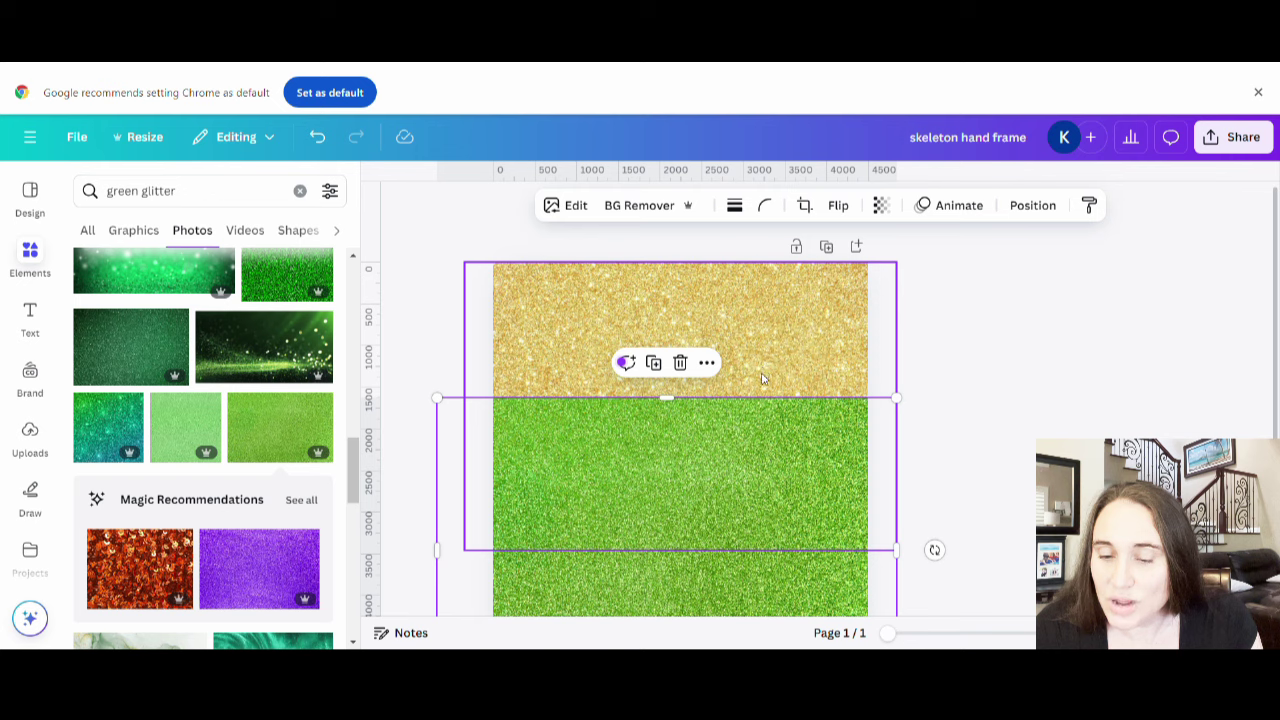
scroll(775, 368, down, 3)
- Shrink and crop the green photo into a square covering the tree below the star
drag(720, 354, 880, 376)
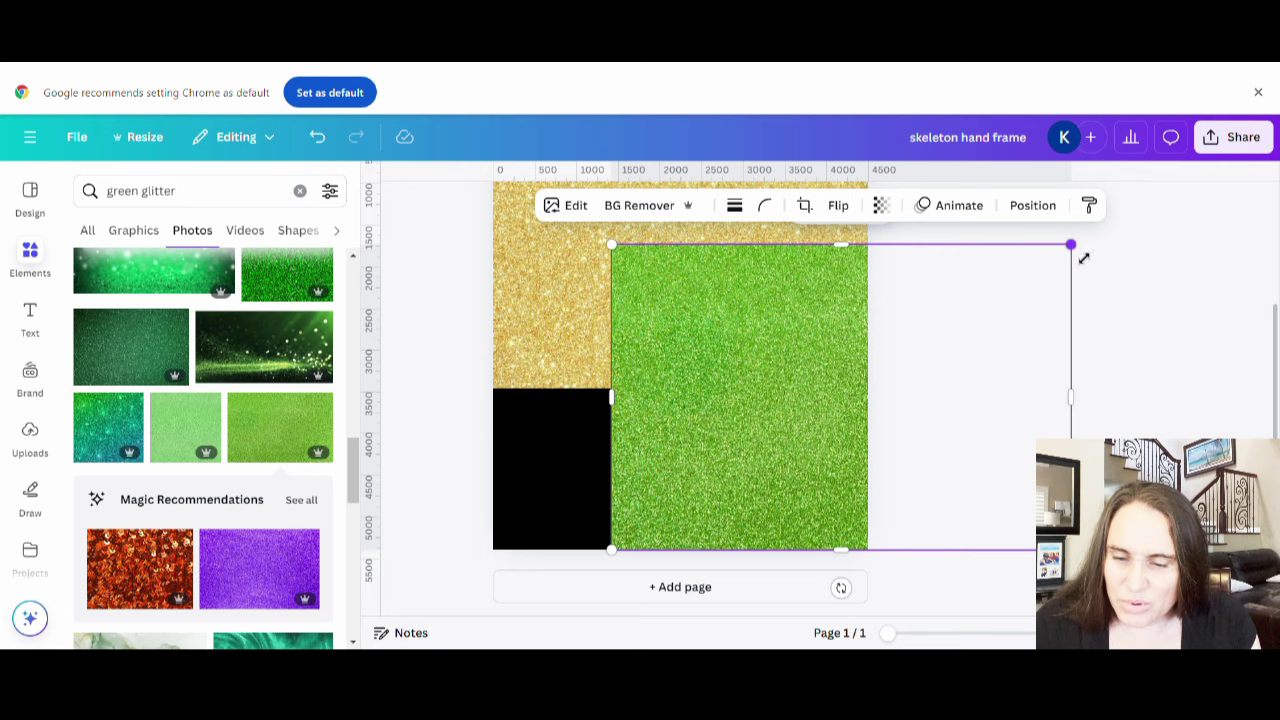
drag(1084, 258, 1165, 366)
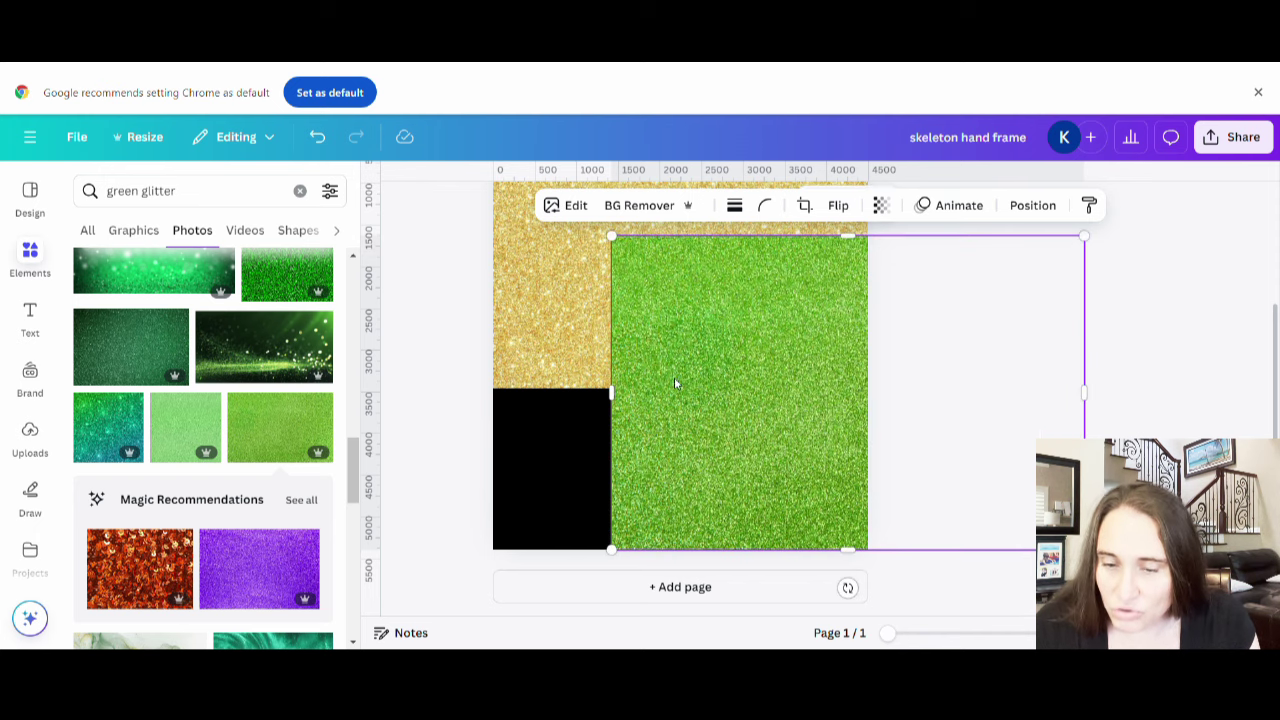
drag(850, 245, 840, 432)
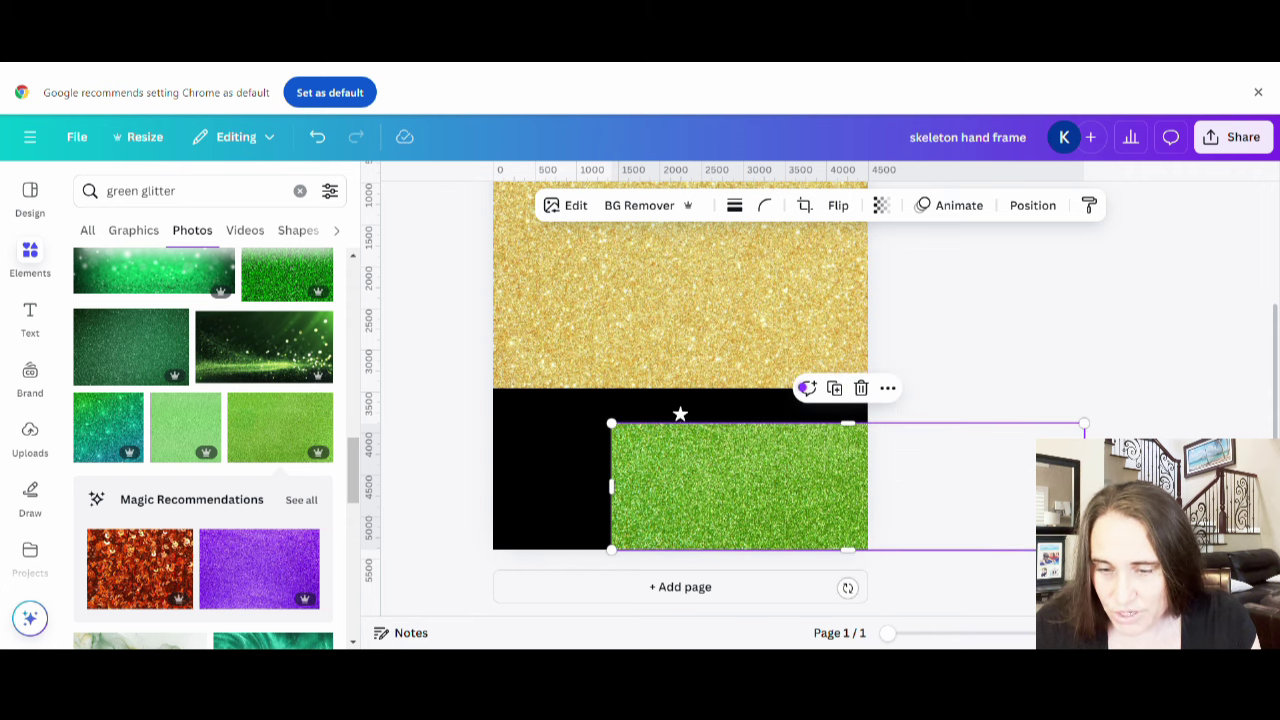
drag(1084, 487, 740, 510)
- Zoom in to inspect the green glitter square under the star, then deselect it
click(801, 503)
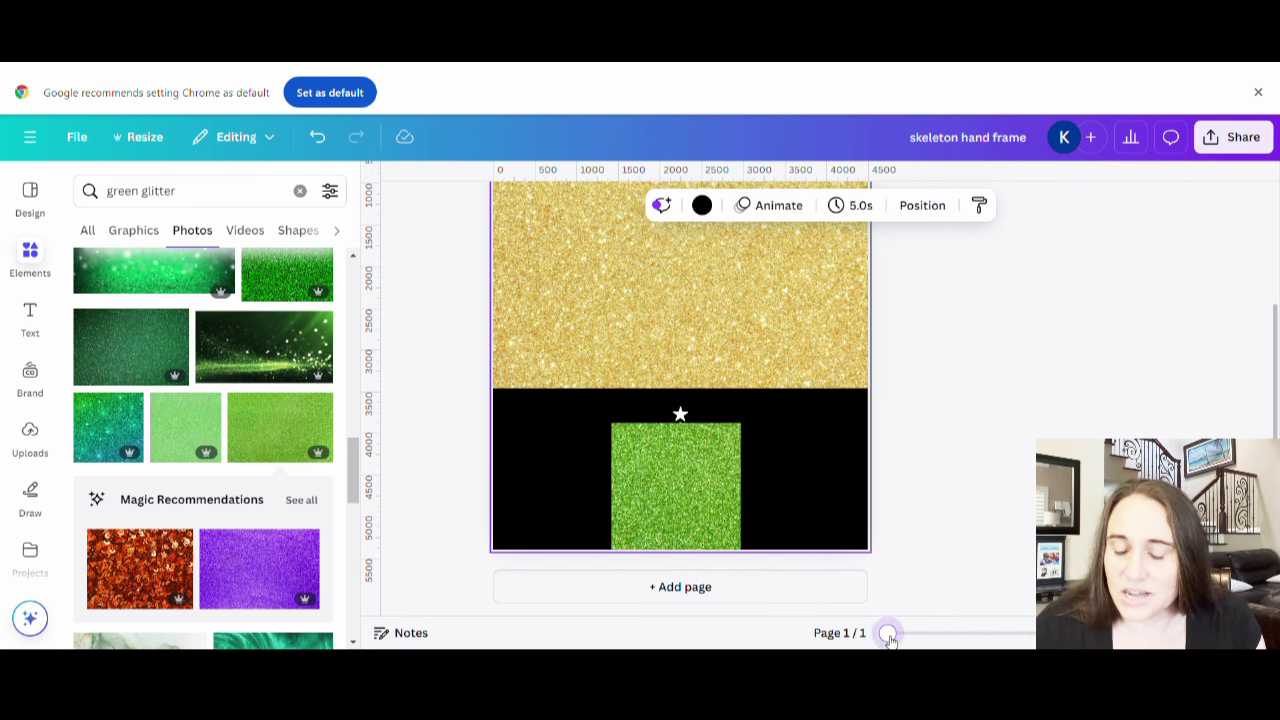
drag(888, 638, 912, 638)
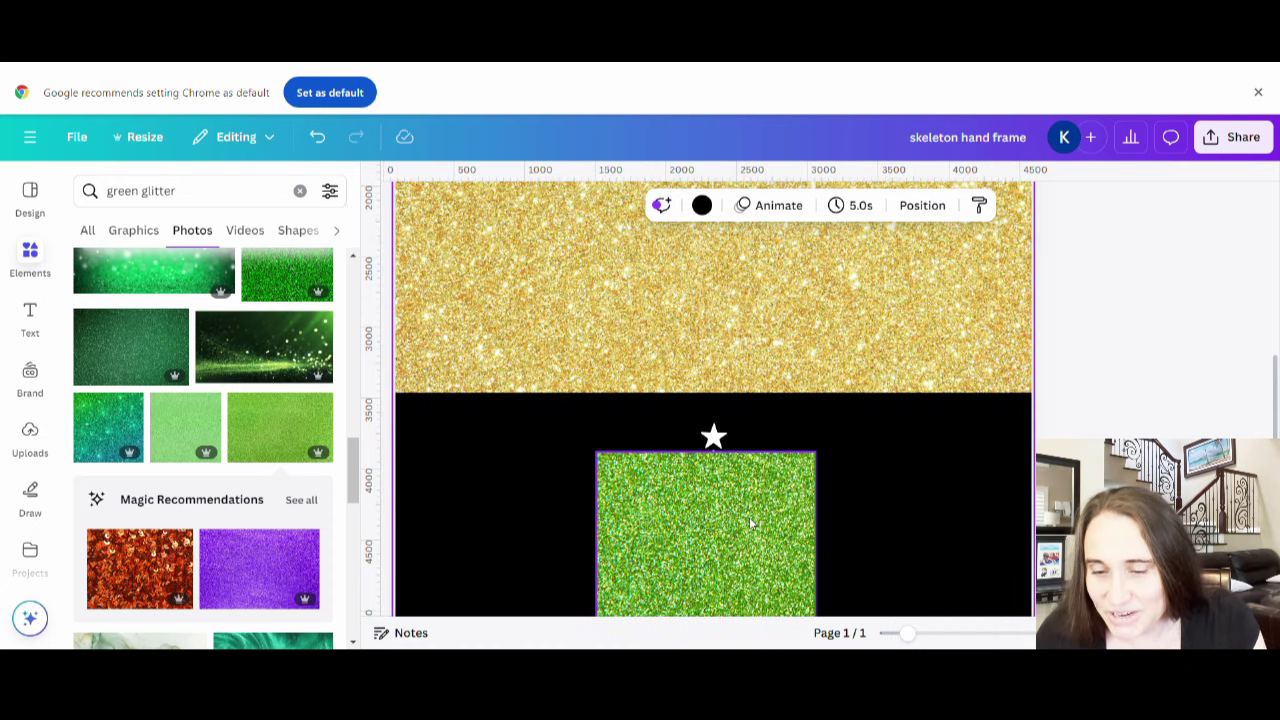
click(753, 524)
drag(755, 524, 755, 525)
click(755, 525)
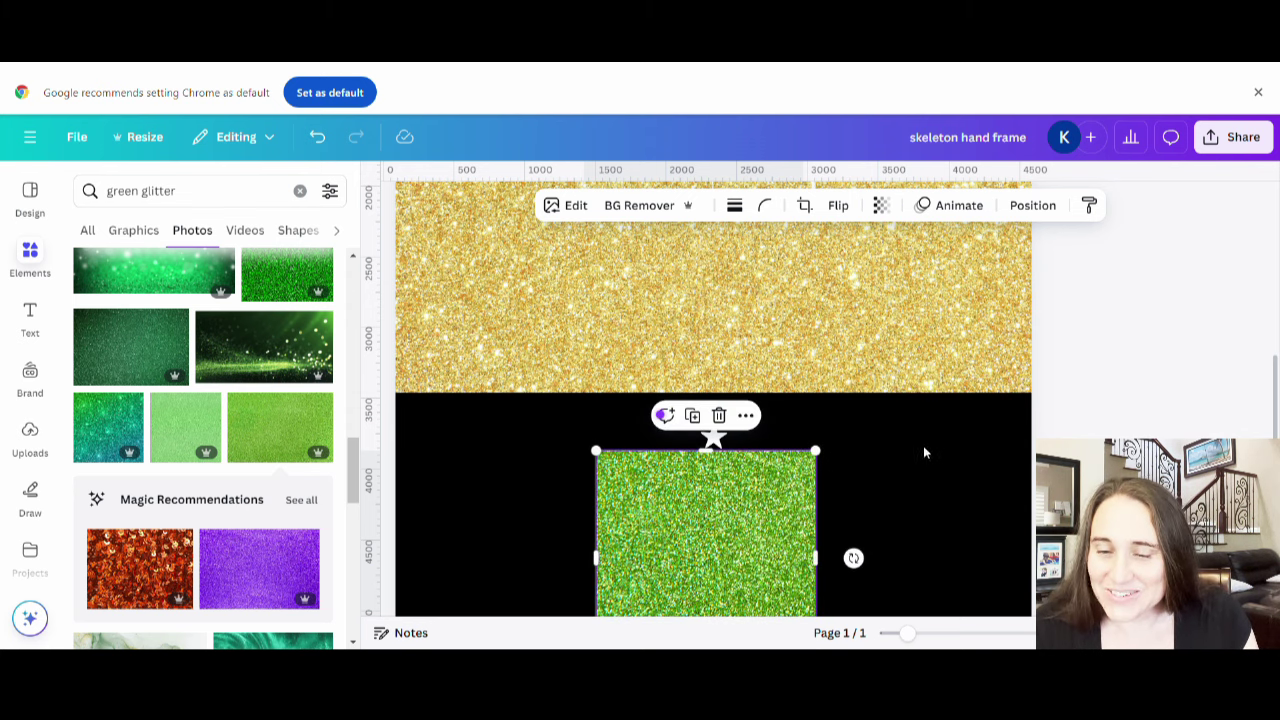
scroll(966, 428, down, 1)
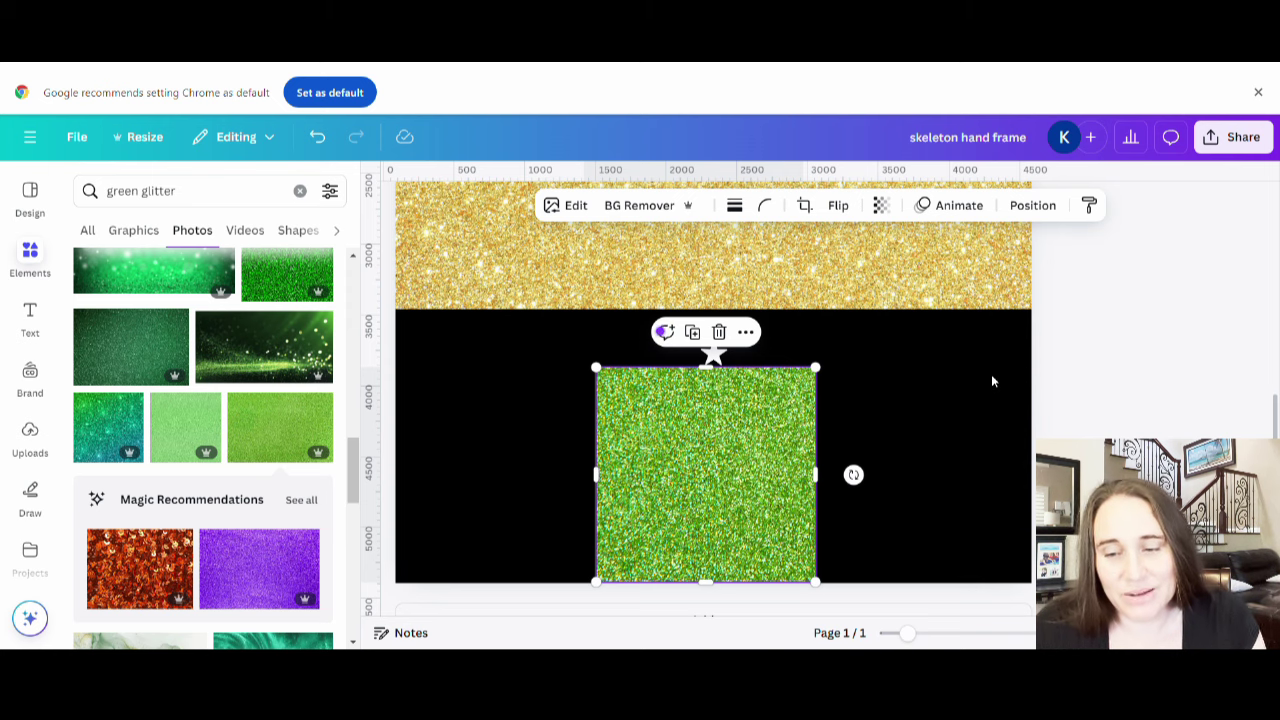
click(993, 381)
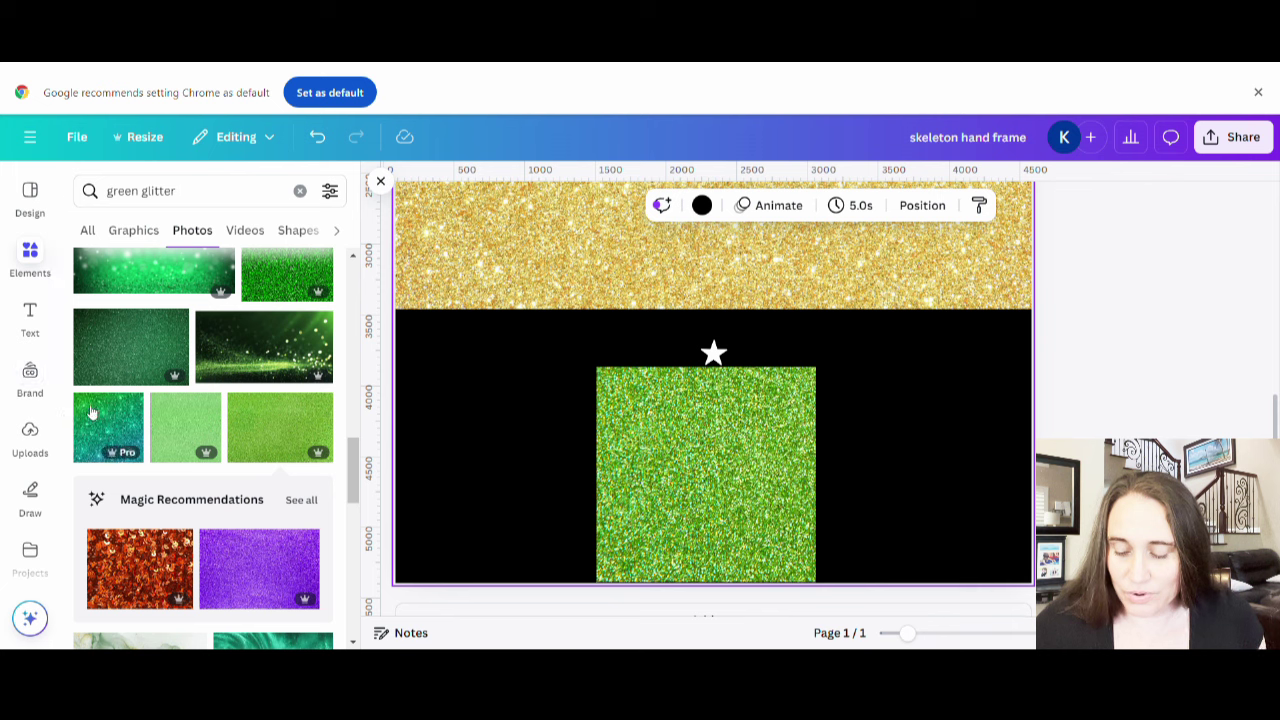
- Change the photo search to 'red glitter'
double_click(135, 193)
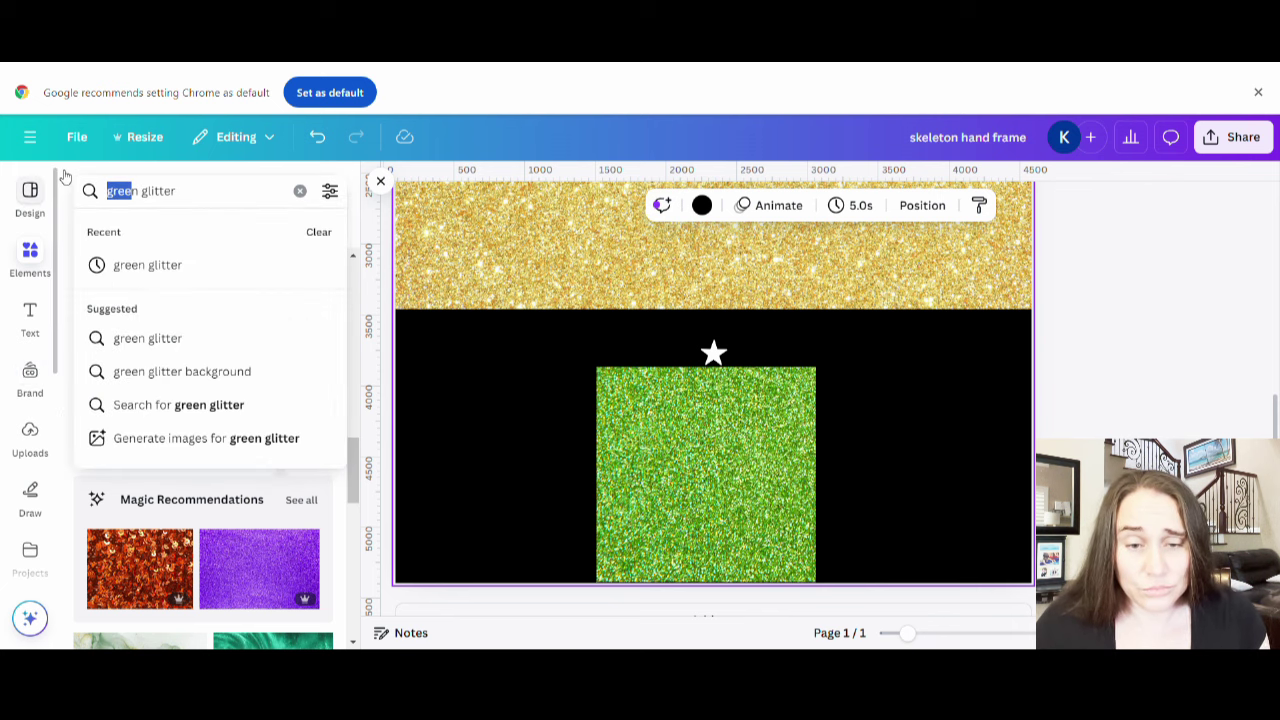
text(n)
key(BackSpace)
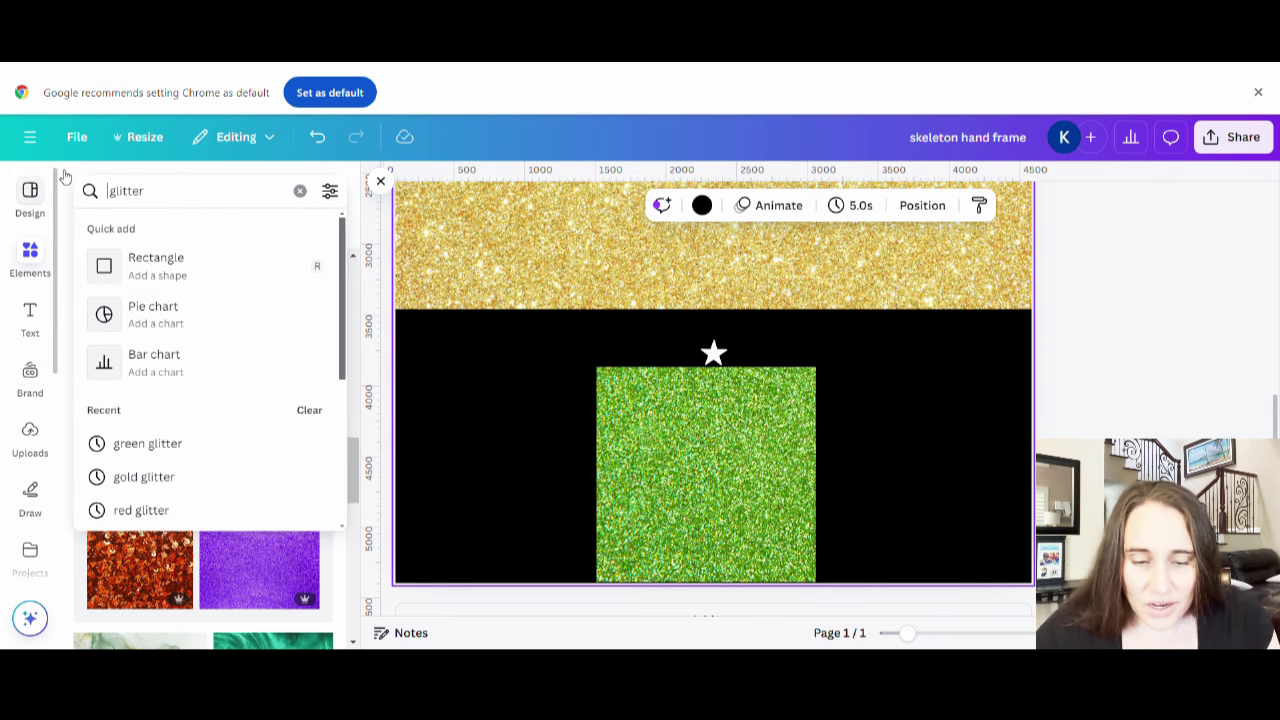
text(red)
key(Return)
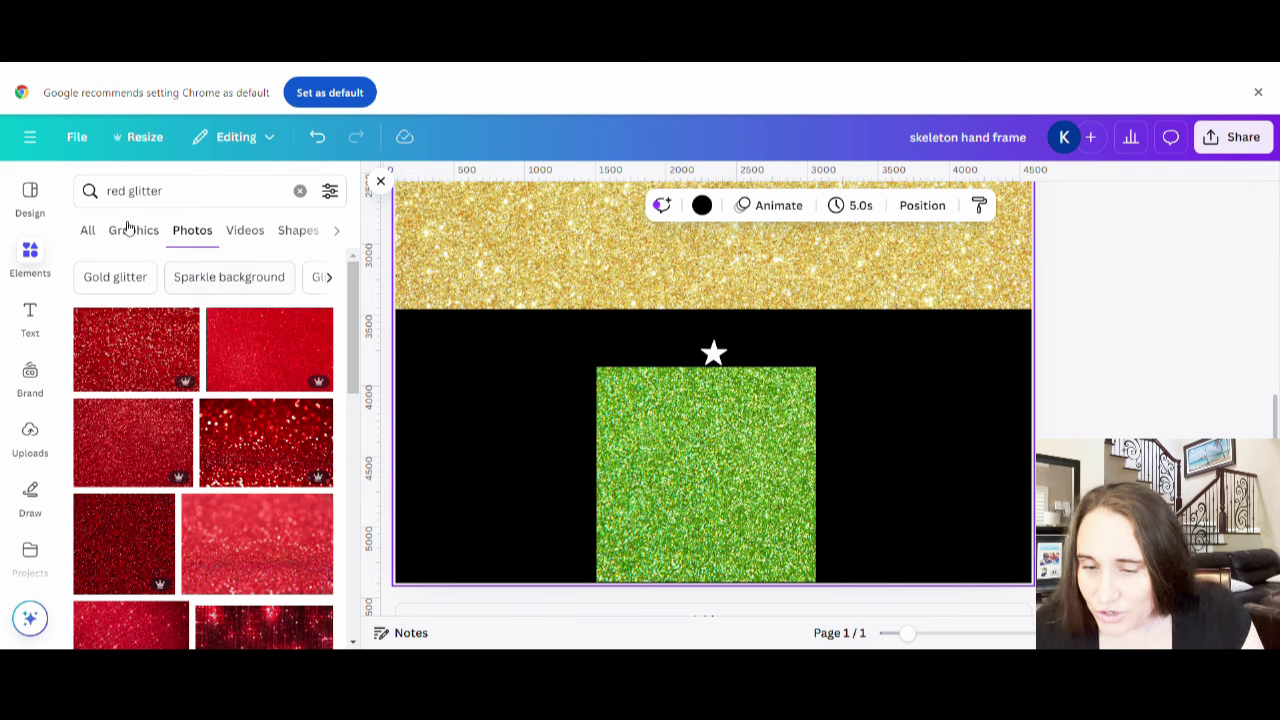
- Add a red glitter photo above the green square and narrow it from both sides
click(284, 347)
drag(732, 337, 883, 327)
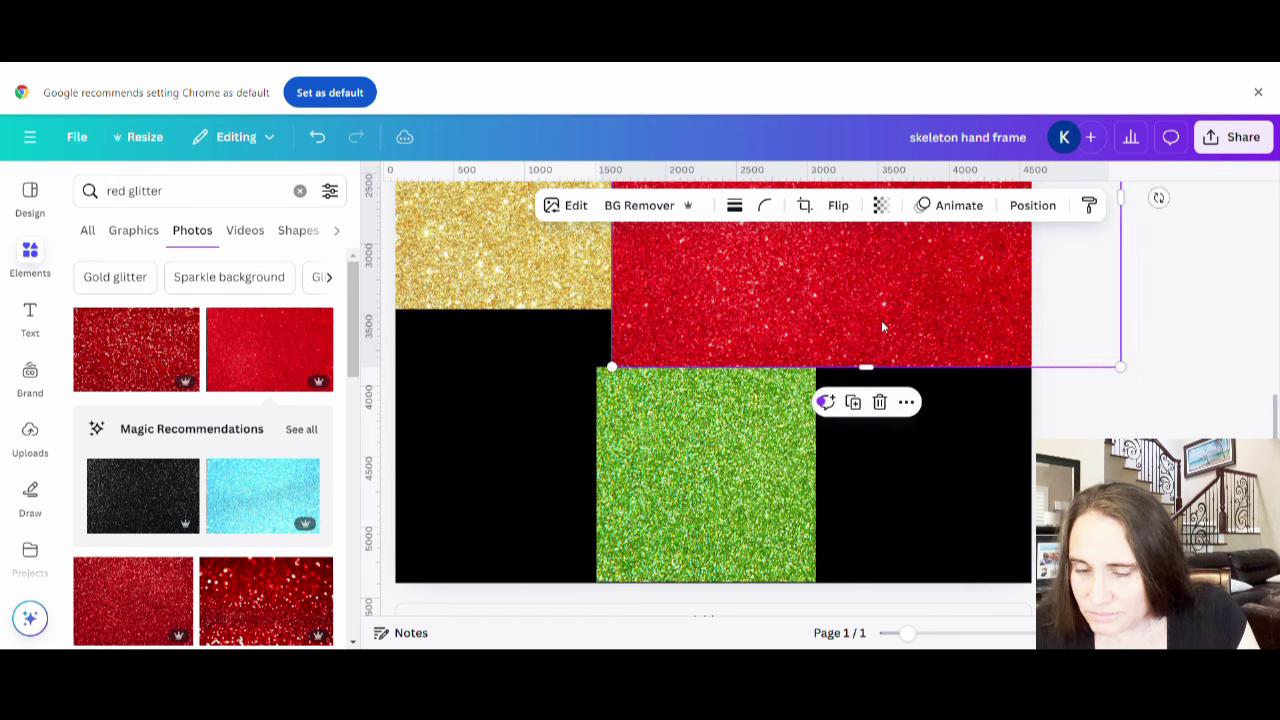
drag(1127, 213, 680, 558)
scroll(660, 280, up, 3)
scroll(731, 467, down, 3)
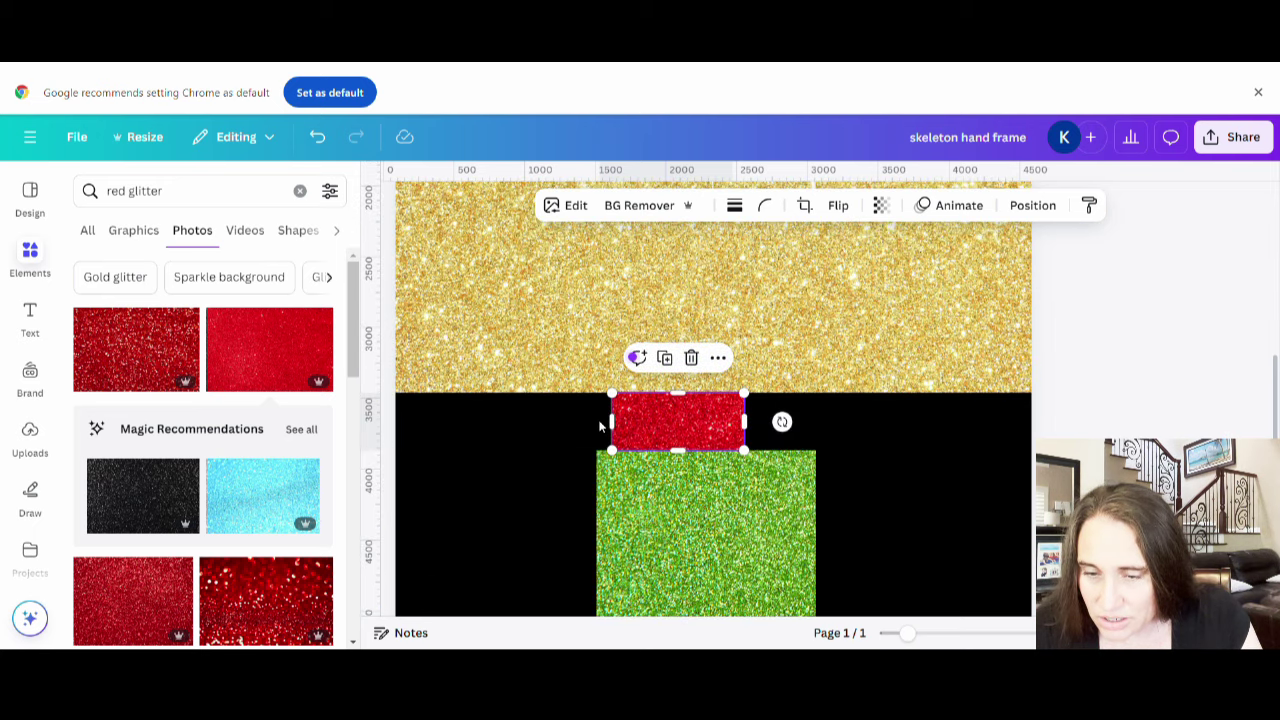
drag(624, 429, 695, 411)
drag(908, 633, 930, 634)
click(1025, 560)
scroll(1025, 479, down, 3)
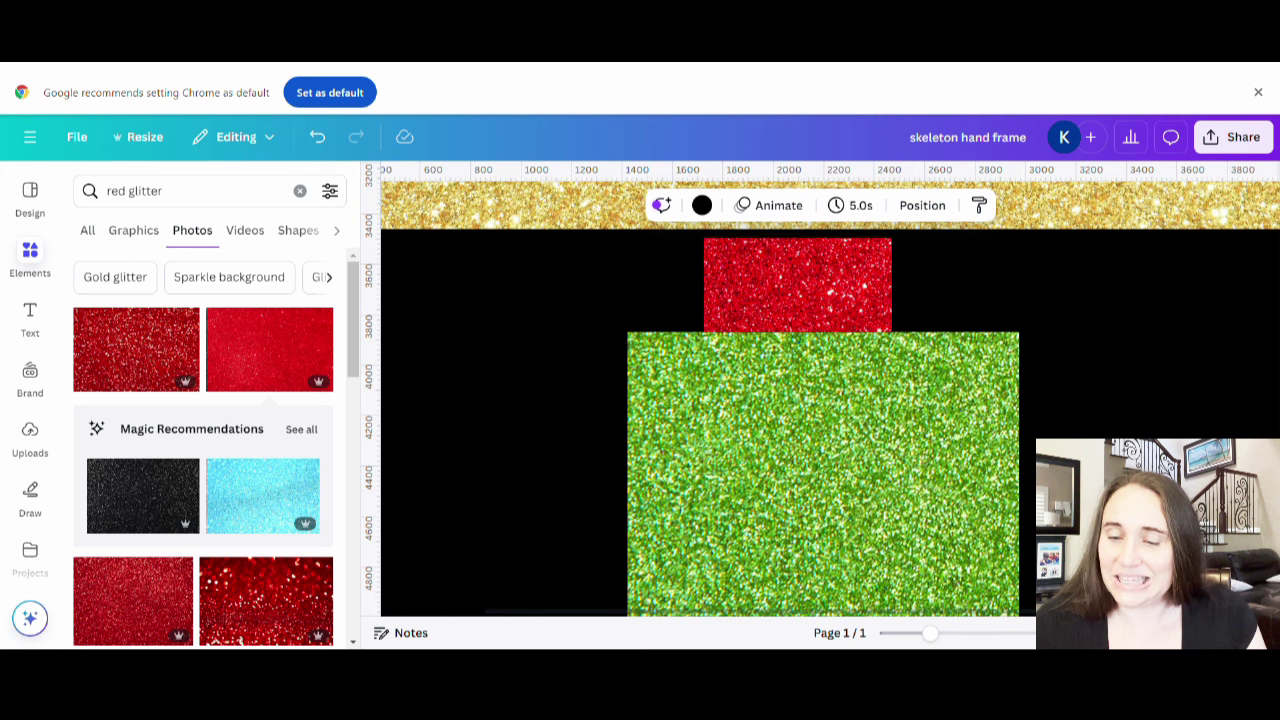
- Fade the red rectangle to see the star, then trim its sides and top to fit
click(838, 292)
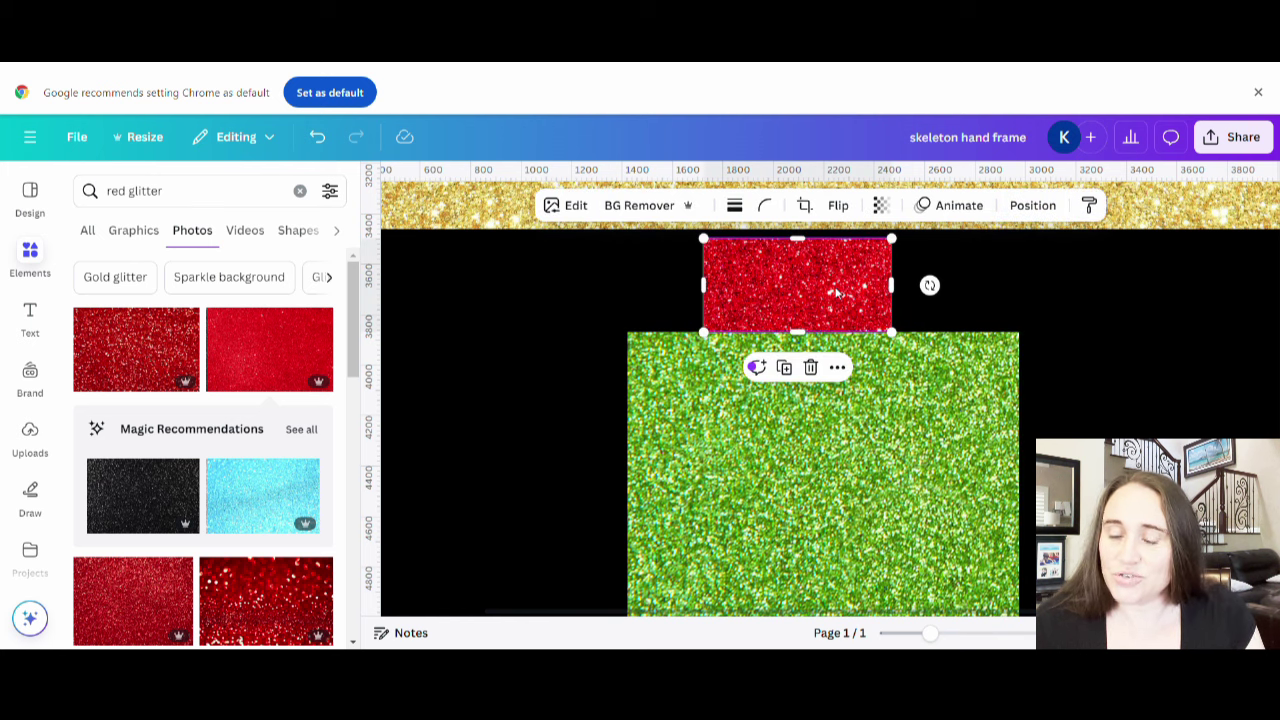
click(884, 208)
drag(863, 283, 875, 281)
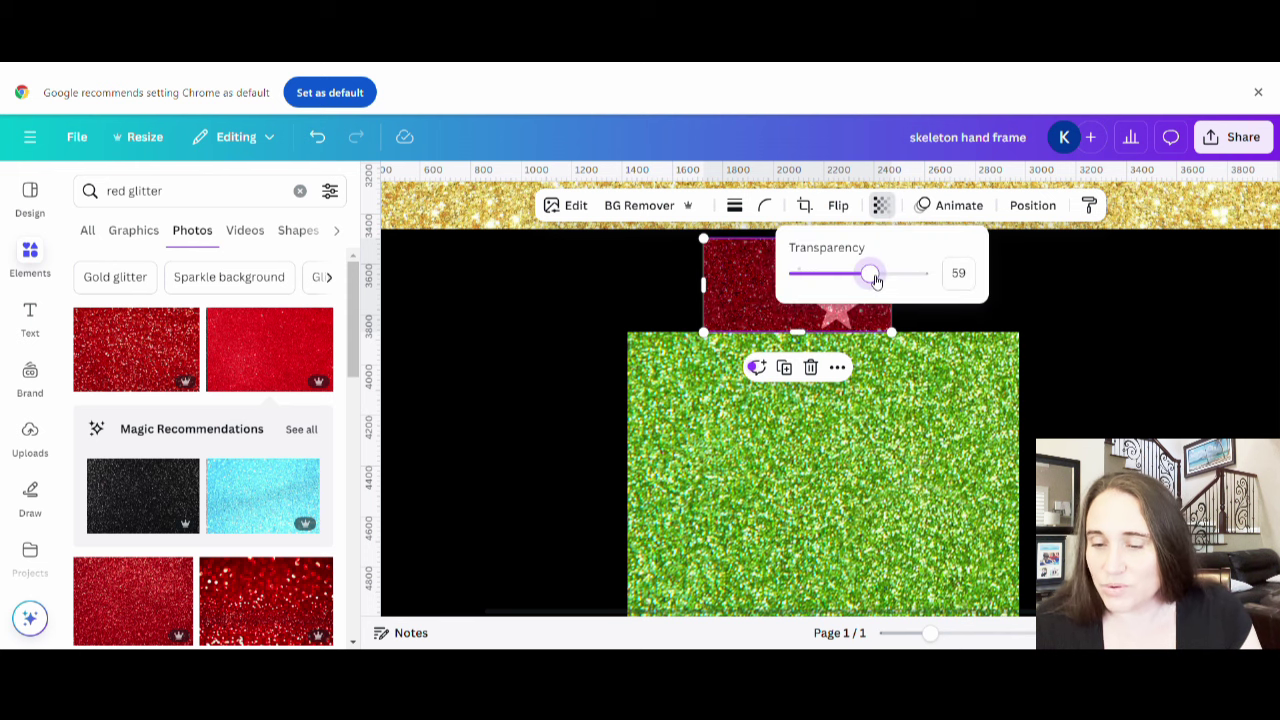
click(1057, 380)
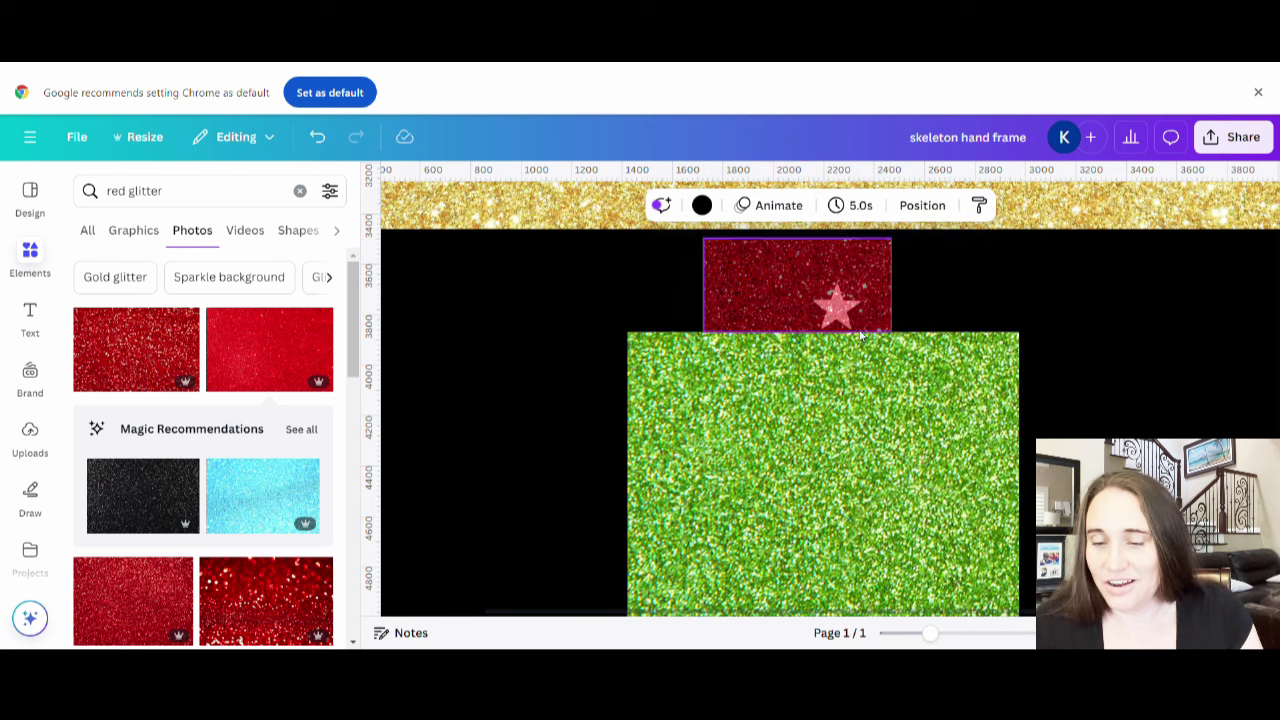
click(738, 296)
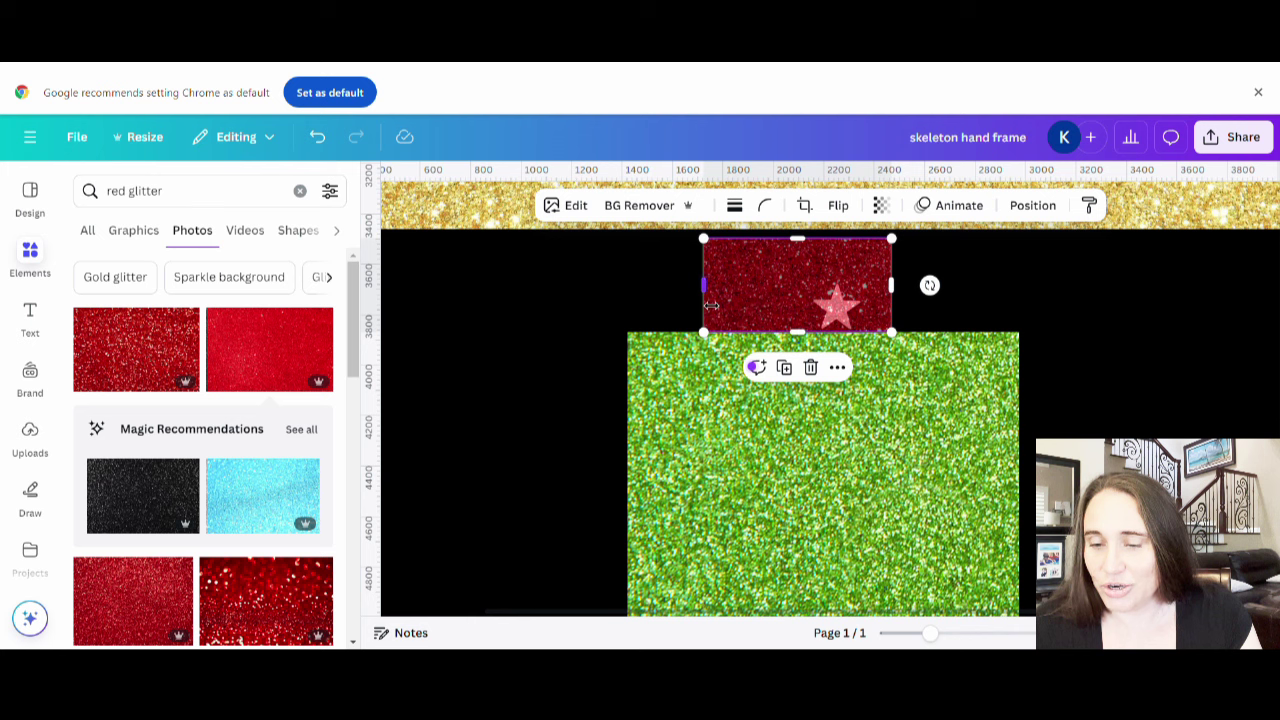
drag(705, 284, 786, 301)
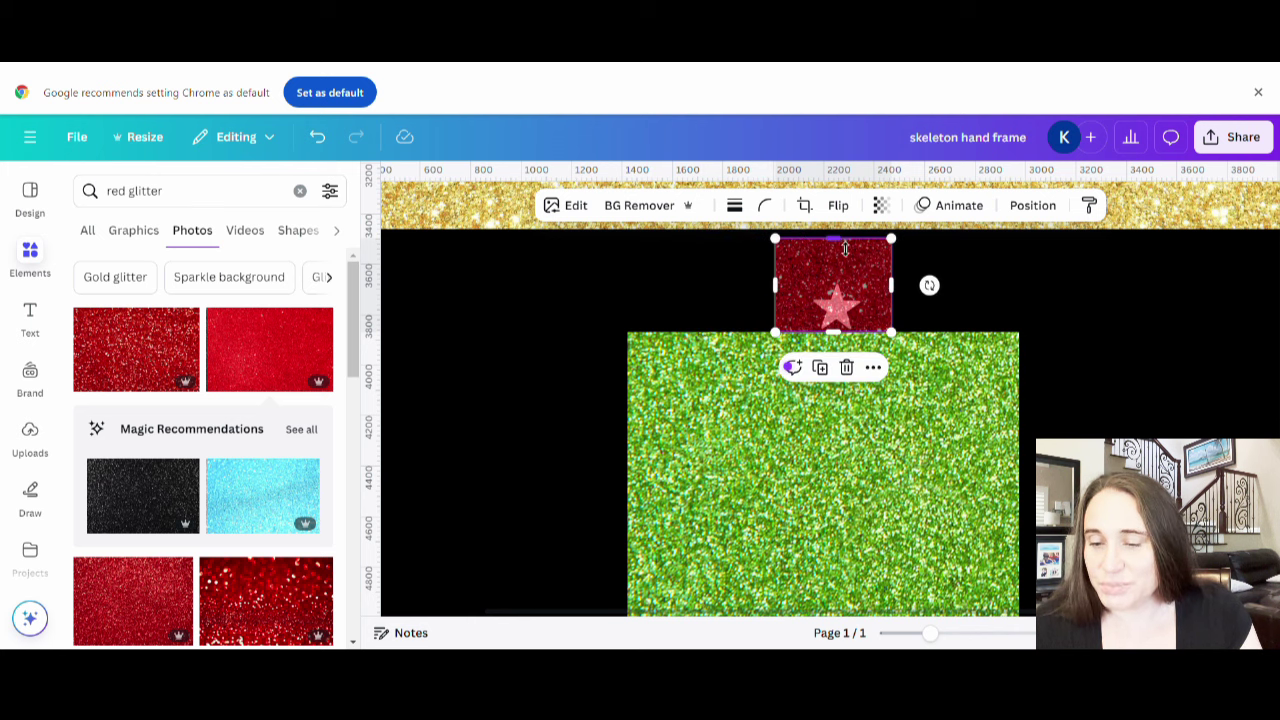
drag(845, 249, 850, 279)
click(1055, 300)
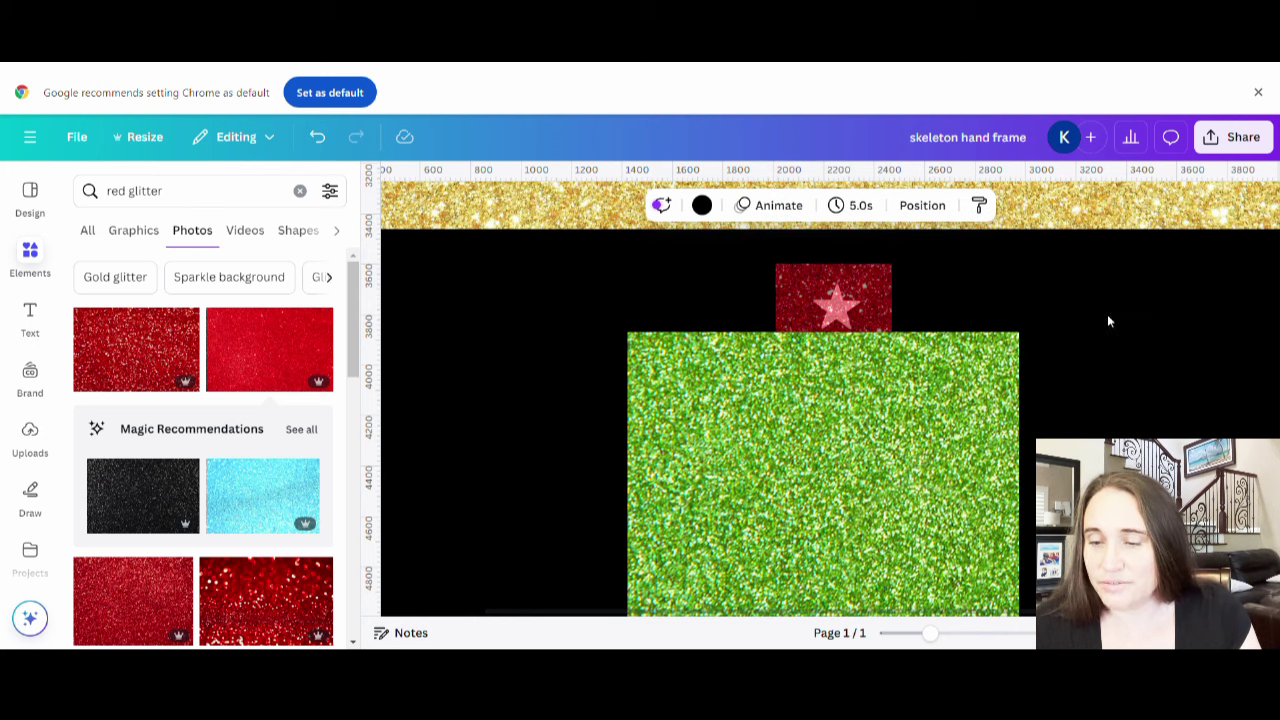
- Set the red rectangle's transparency back to 100 so it is fully opaque
click(860, 308)
click(880, 205)
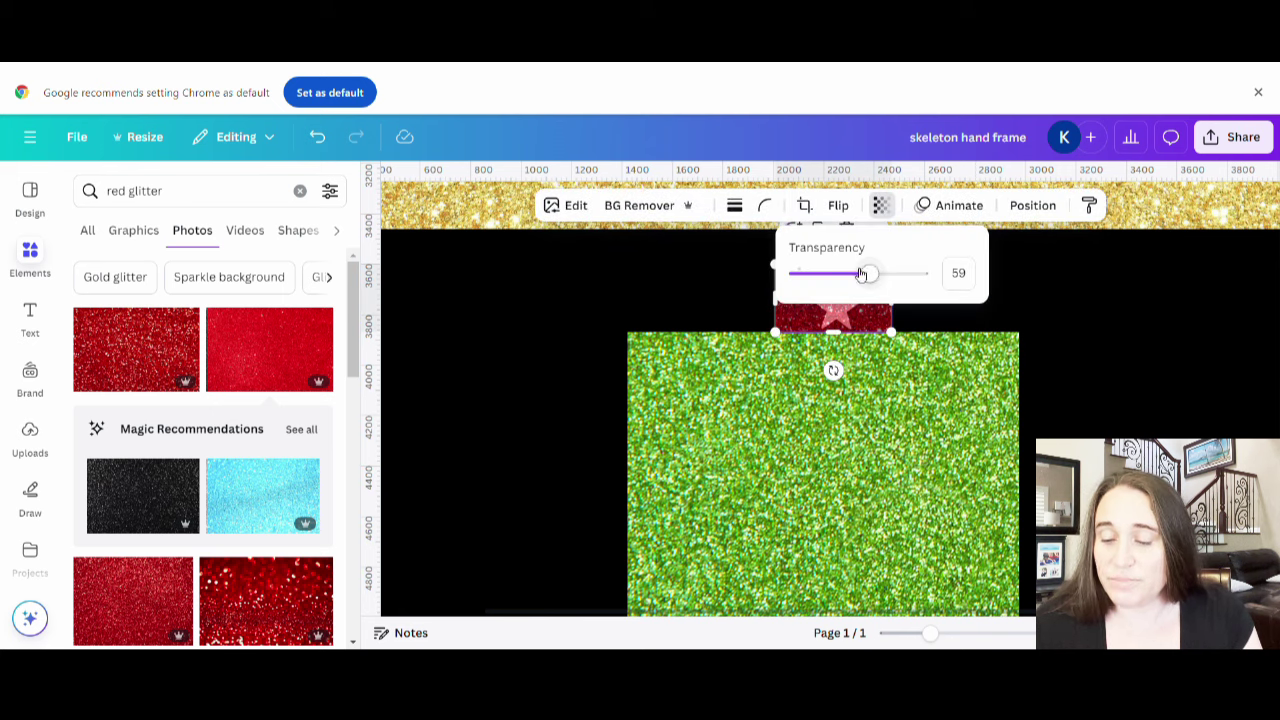
drag(863, 272, 960, 273)
click(1138, 319)
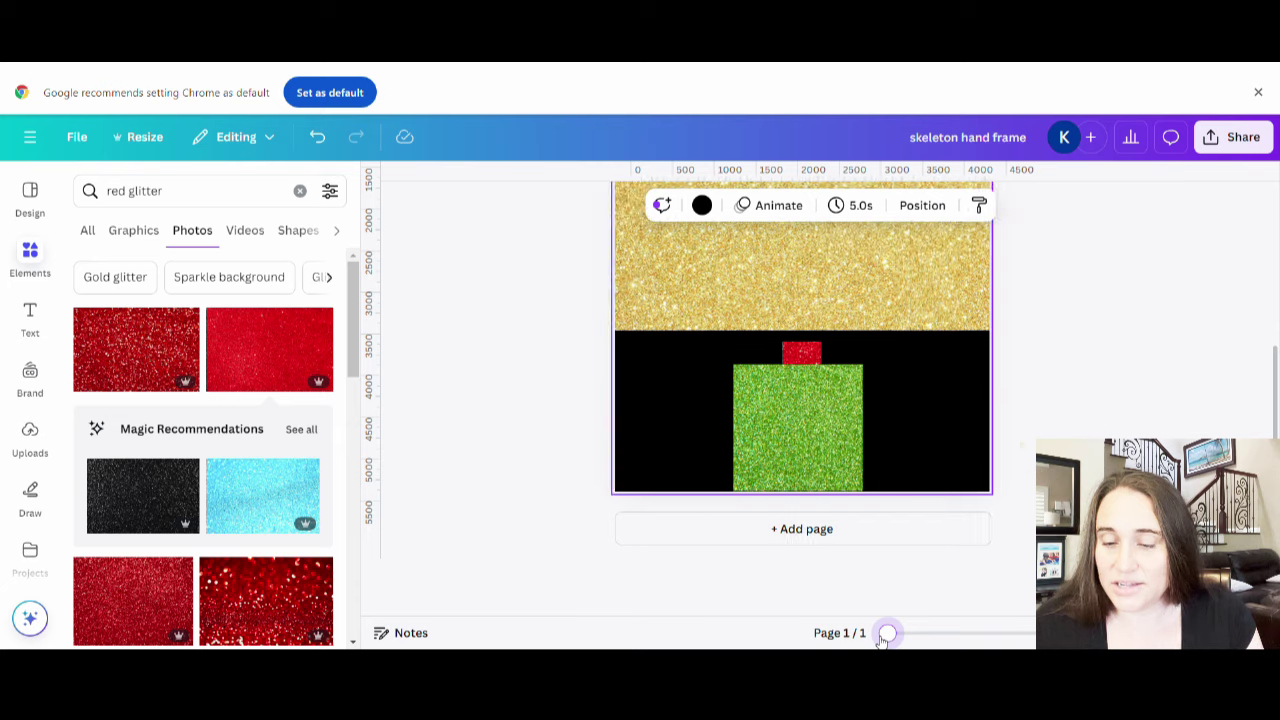
- Rename the design from 'skeleton hand frame' to 'skeleton hand mask'
click(1023, 451)
scroll(757, 218, up, 3)
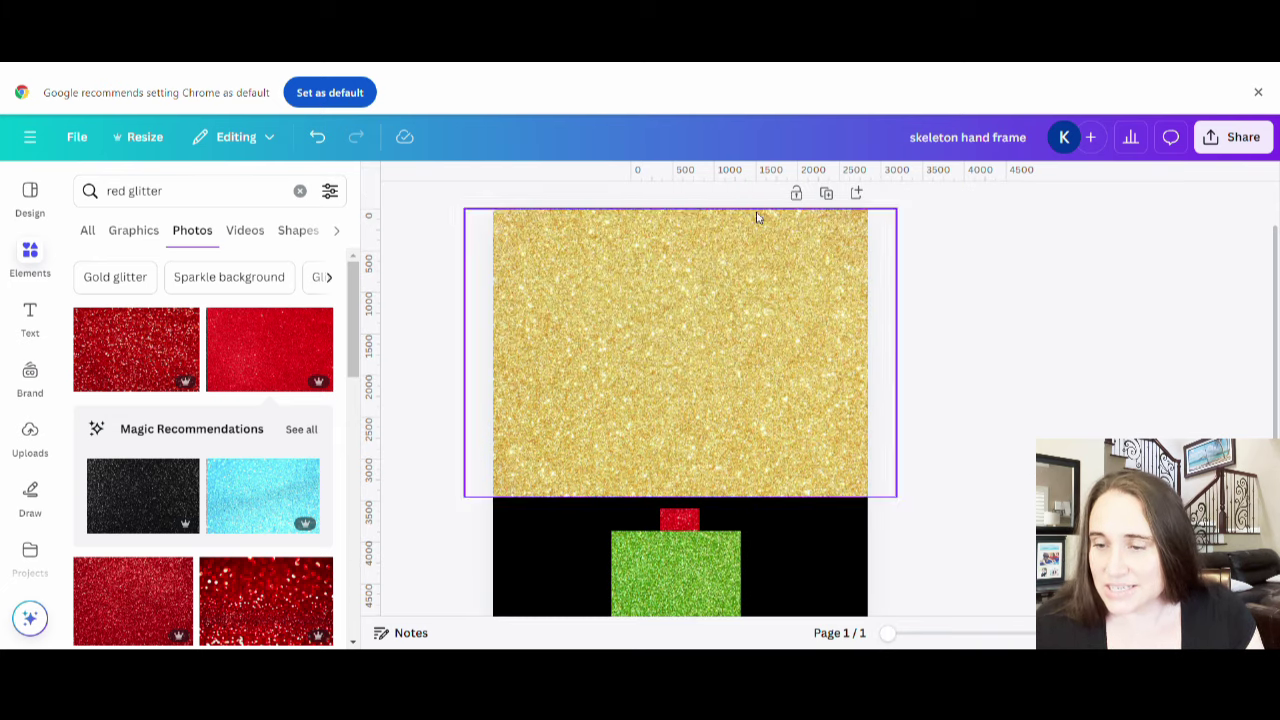
click(1003, 141)
key(BackSpace)
key(BackSpace)
key(BackSpace)
key(BackSpace)
key(BackSpace)
key(BackSpace)
key(BackSpace)
key(BackSpace)
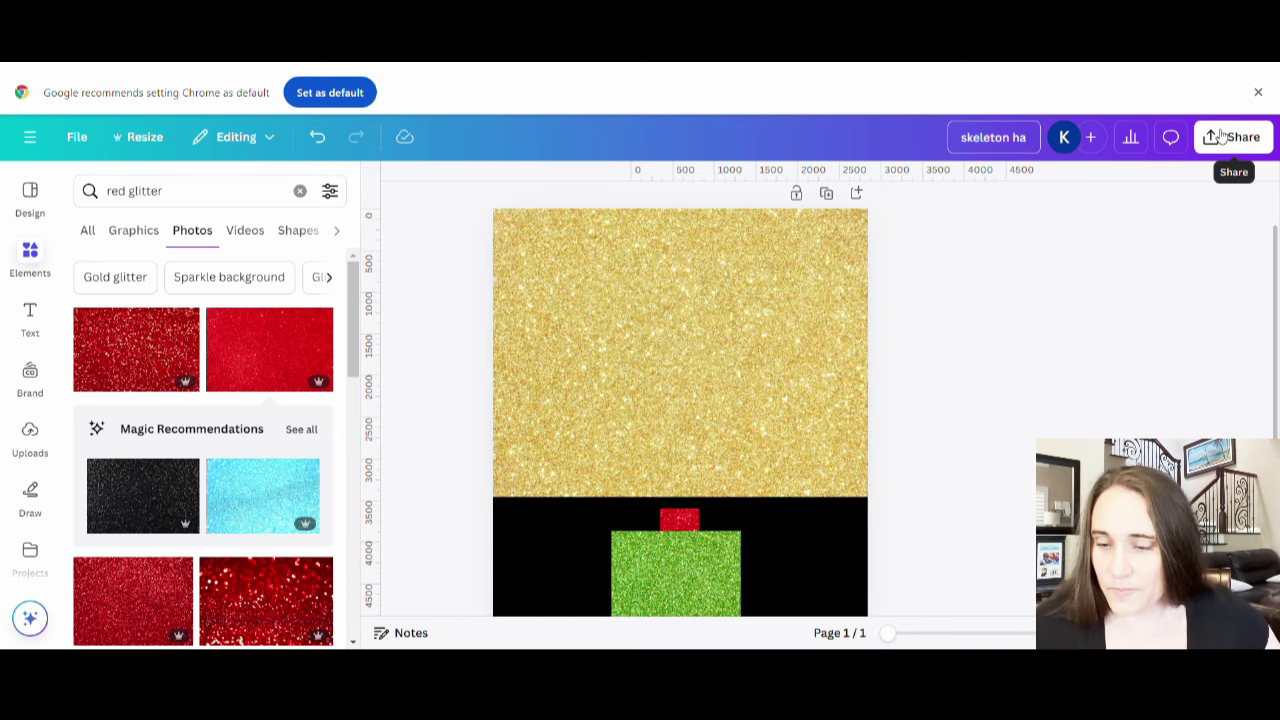
text(nd mask)
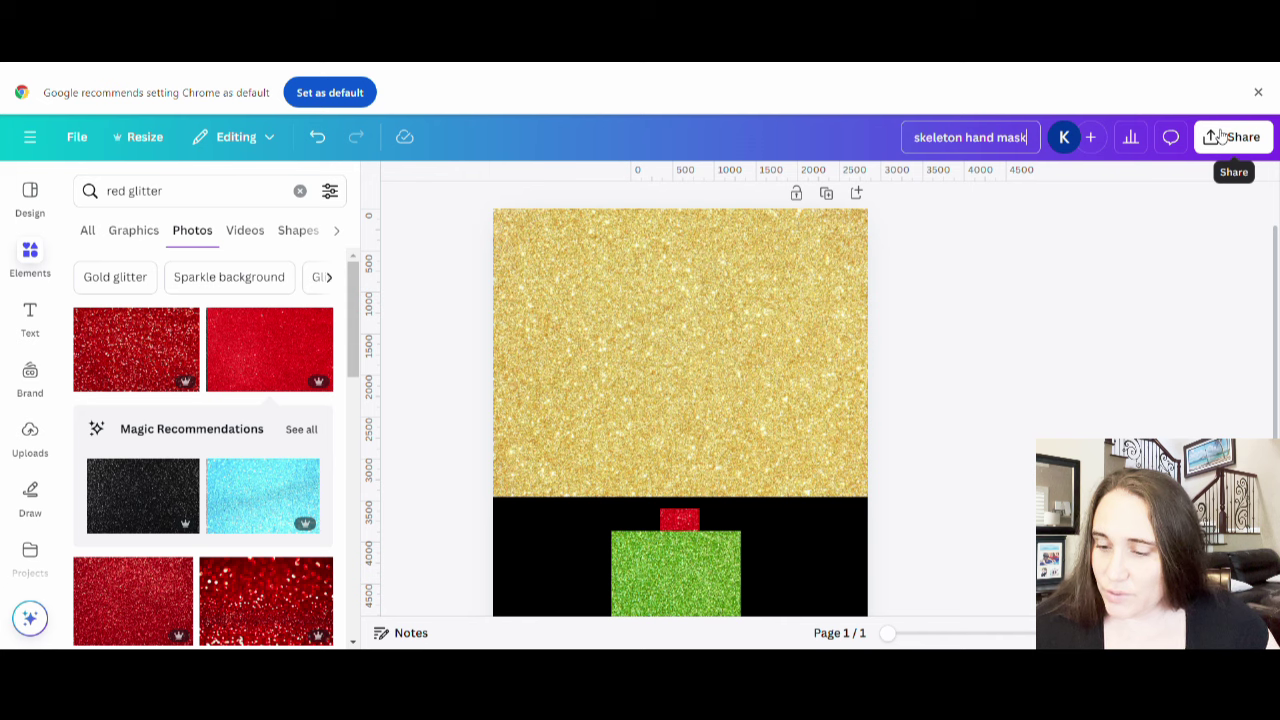
click(1151, 243)
- Download the design as a PNG
click(1243, 140)
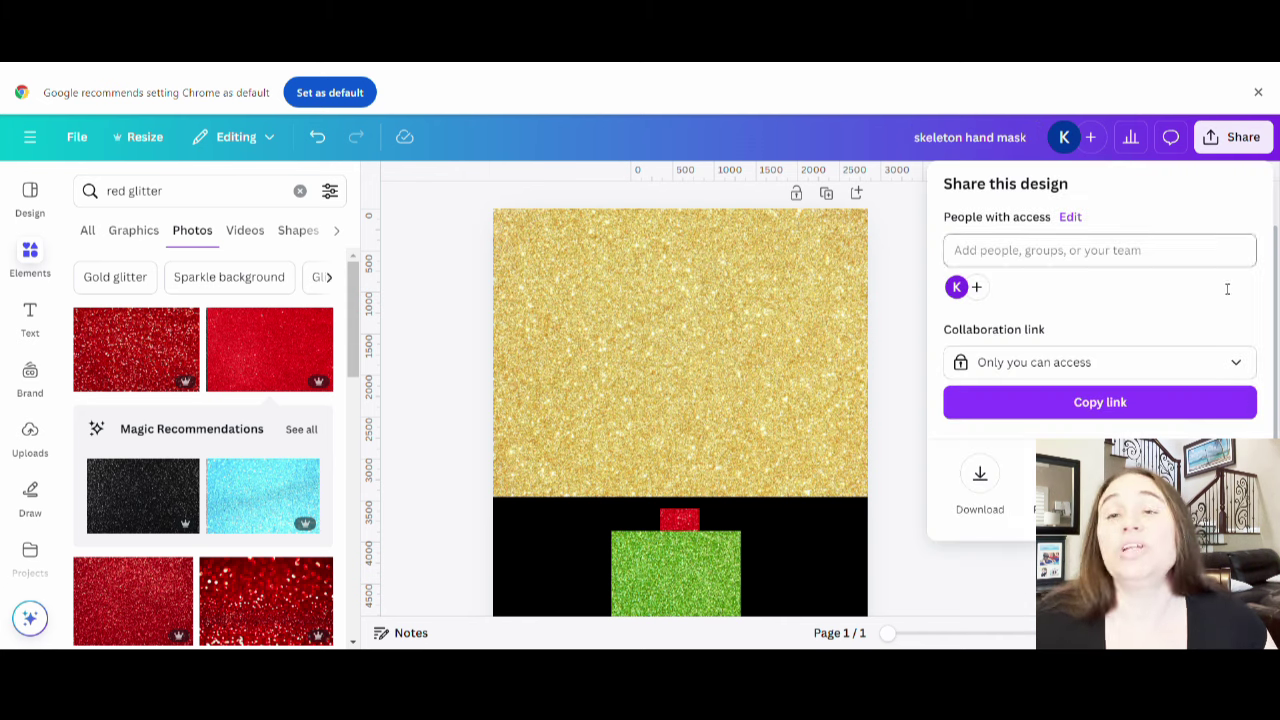
click(981, 474)
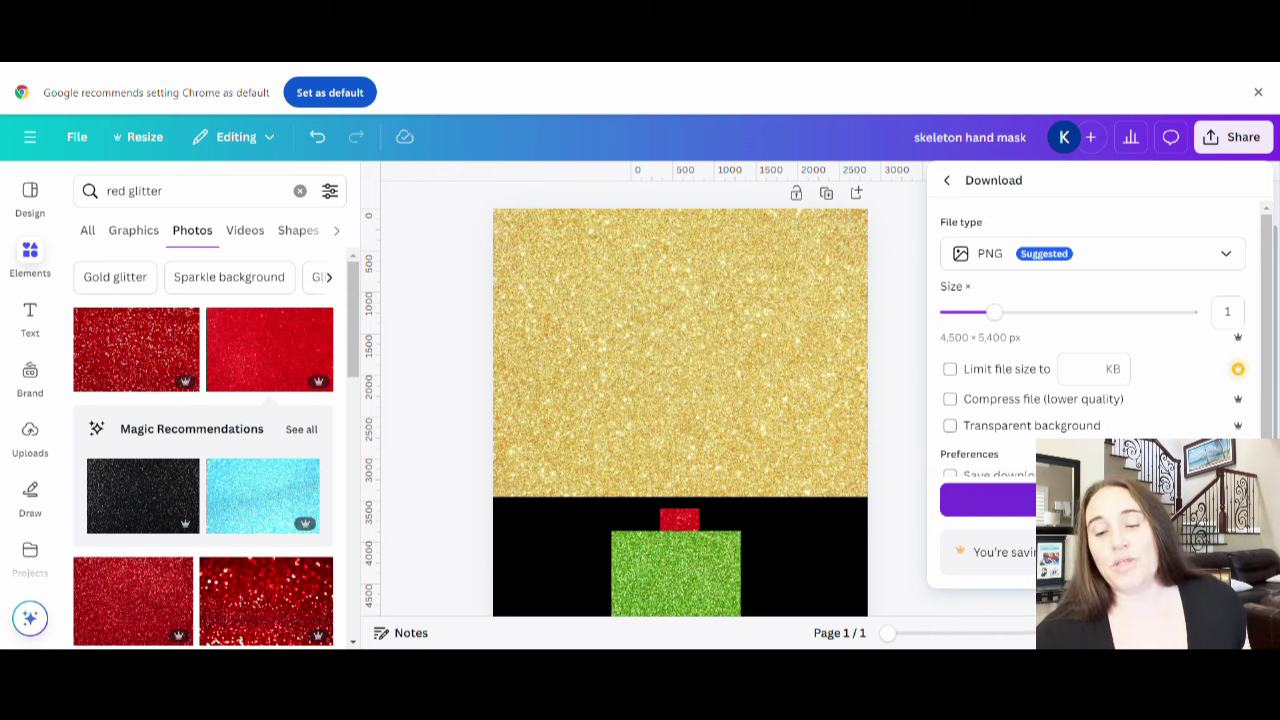
click(1090, 500)
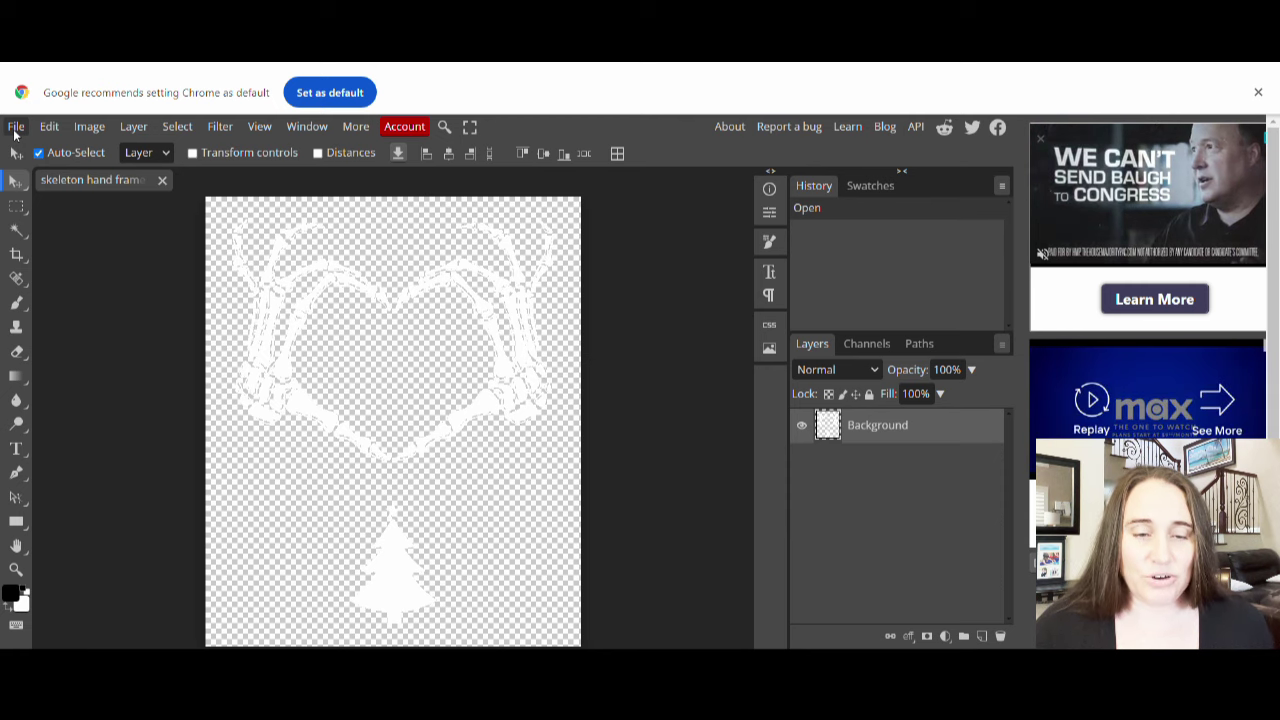
- Place the skeleton hand mask PNG and make it a clipping mask over the skeleton shapes
click(15, 130)
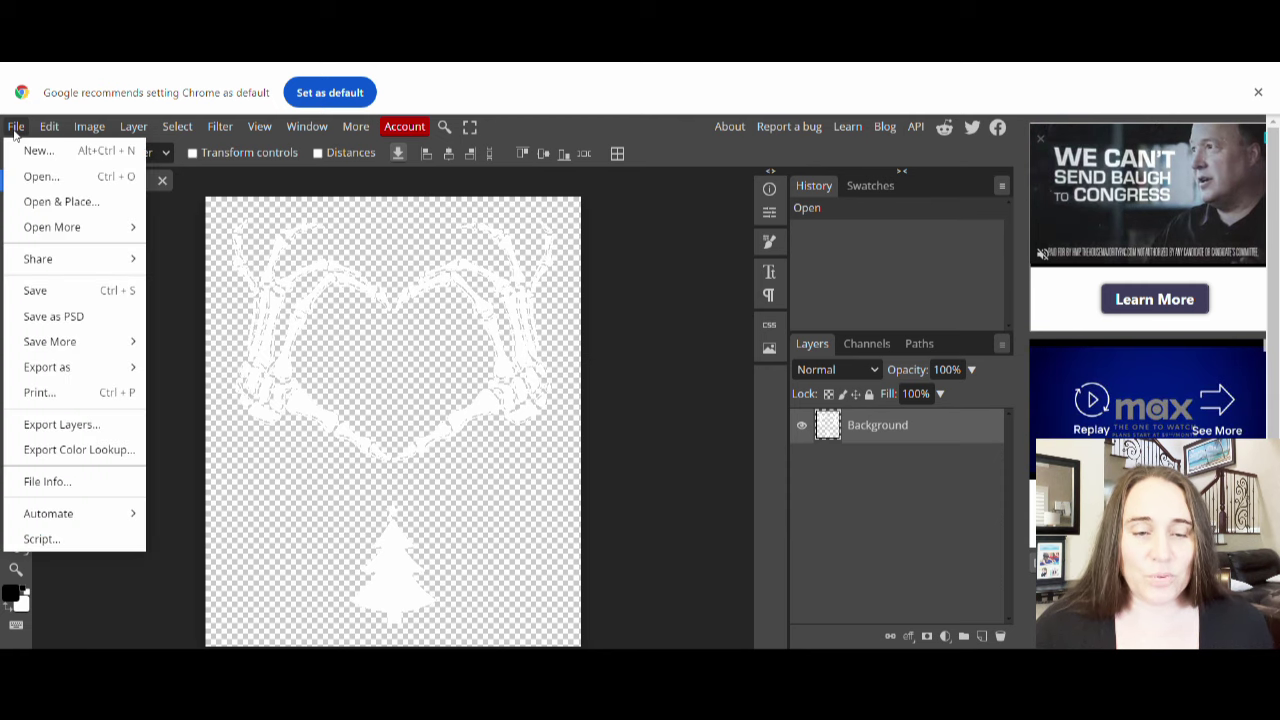
click(57, 203)
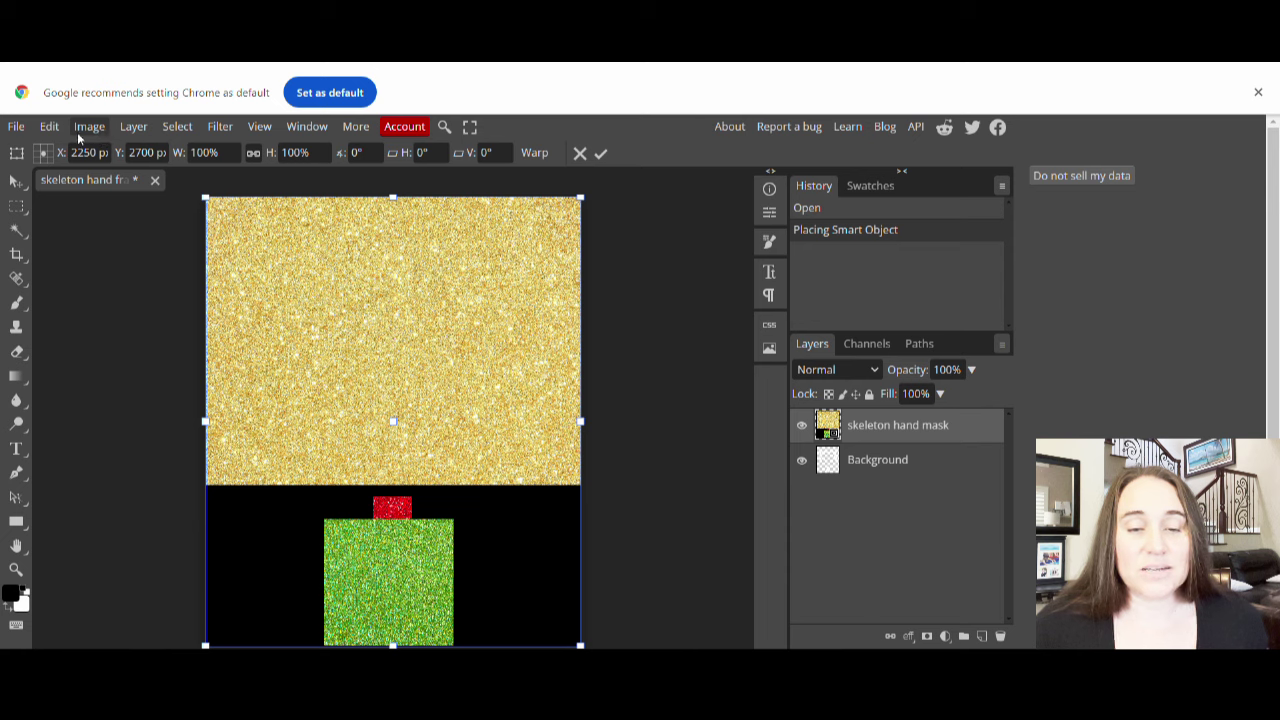
click(134, 127)
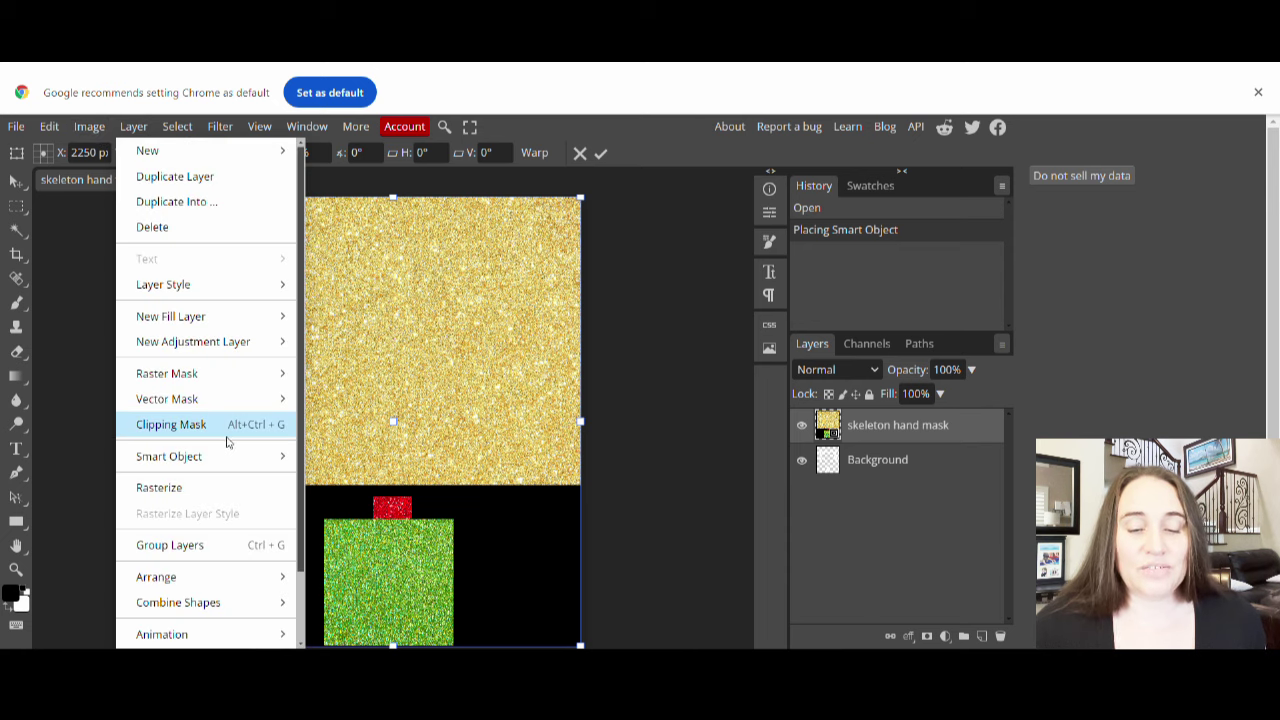
click(171, 425)
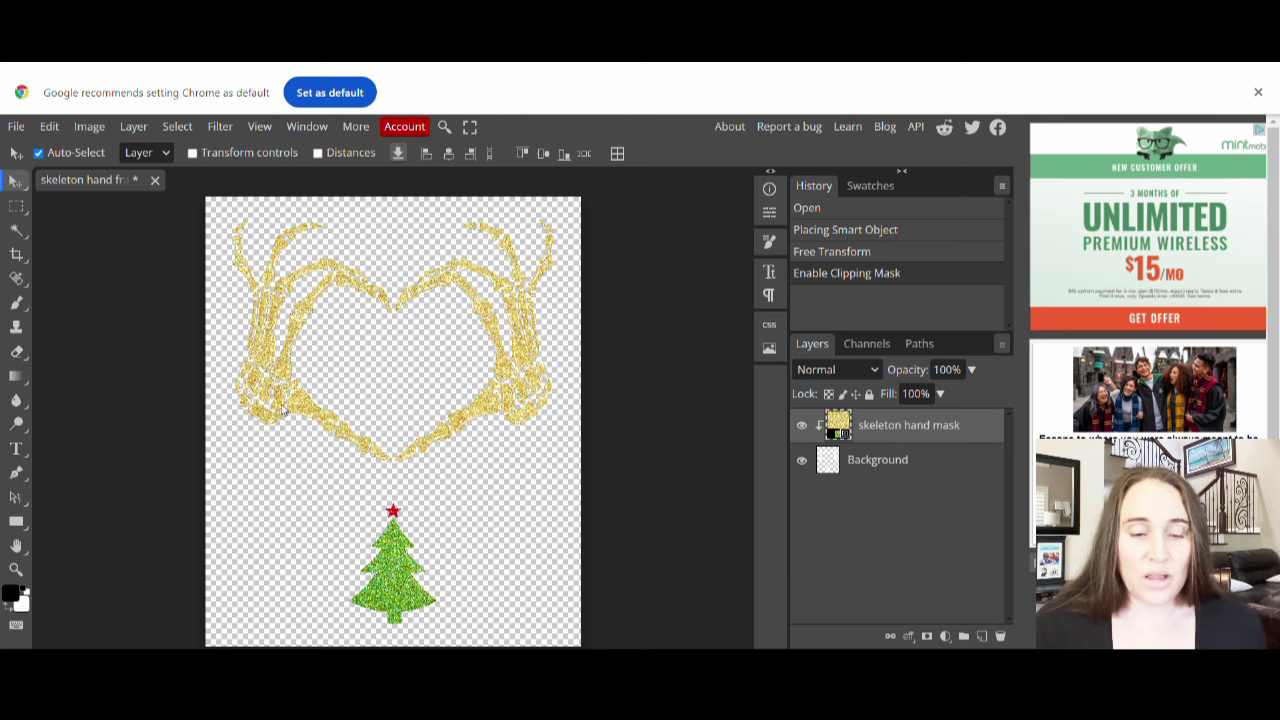
- Export the artwork as a PNG named 'skeleton hand glitter'
click(16, 127)
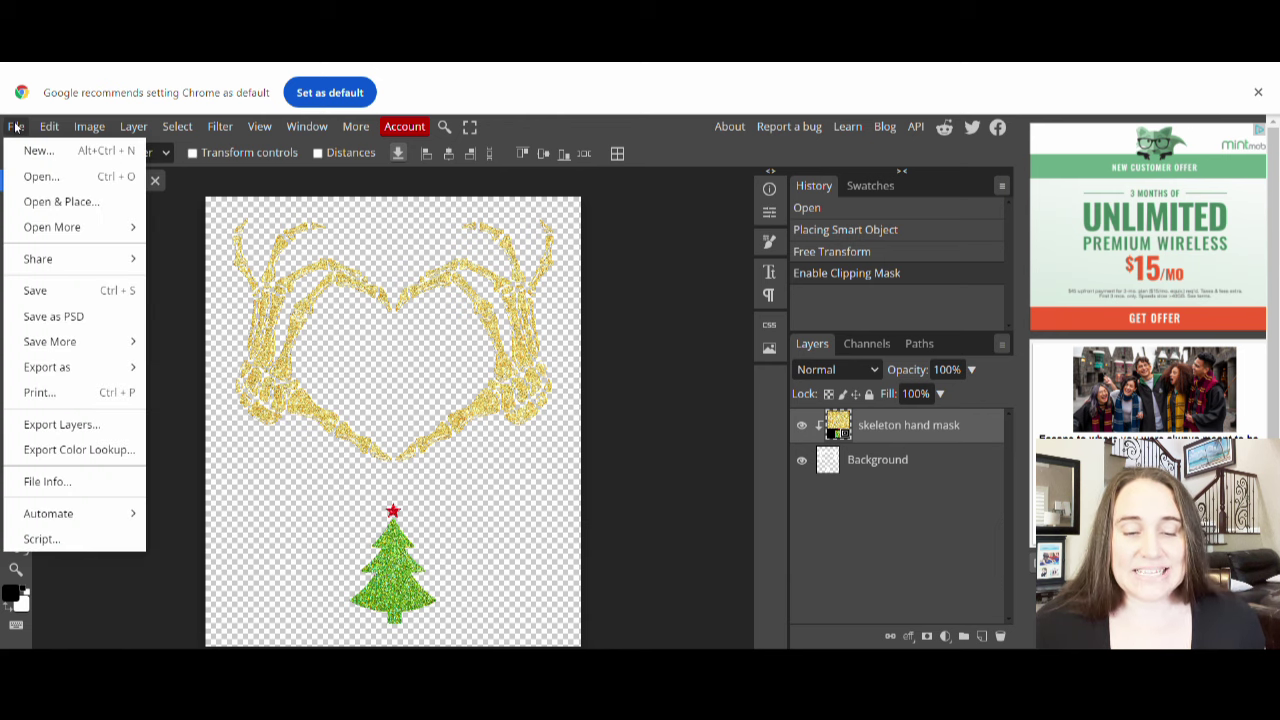
mouse_move(33, 376)
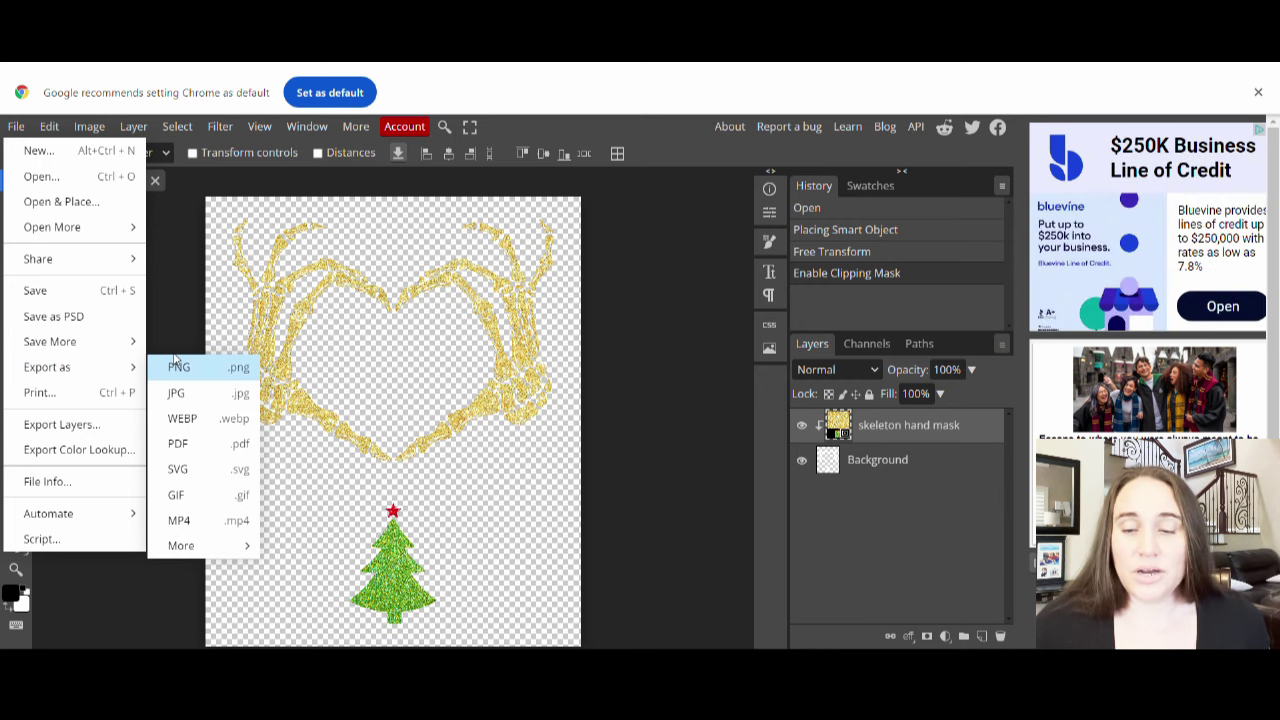
click(509, 325)
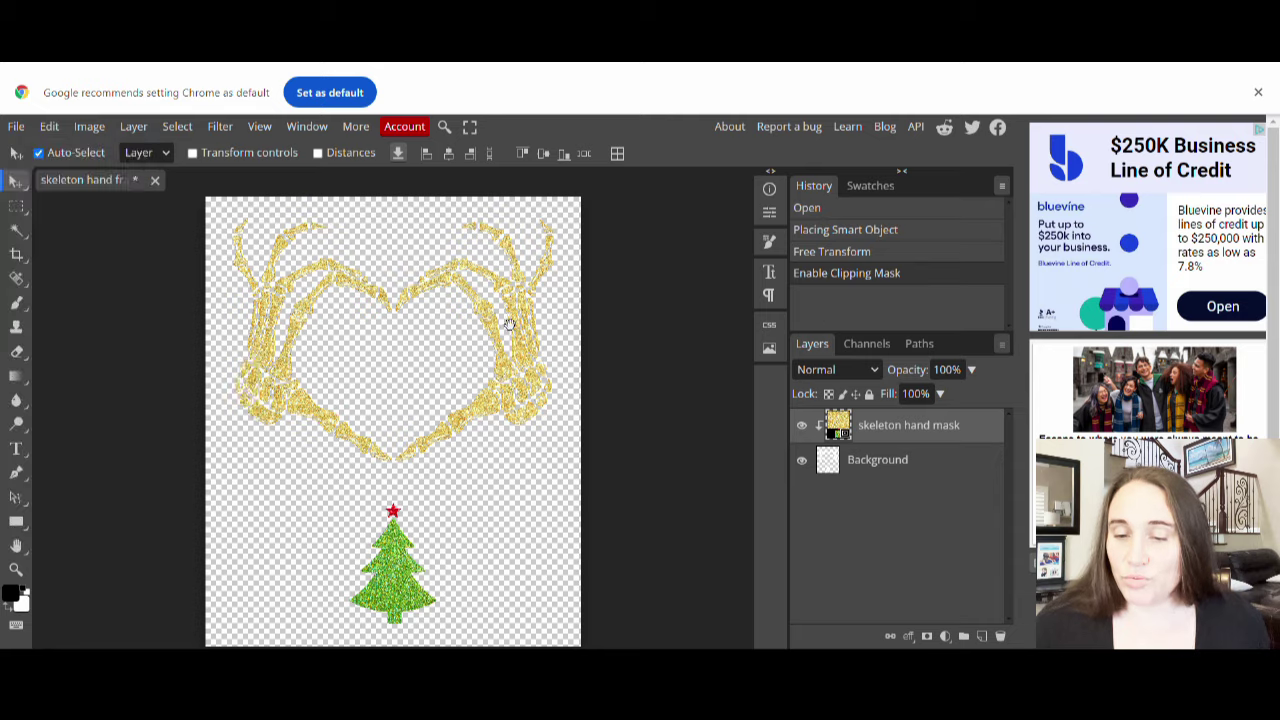
click(585, 199)
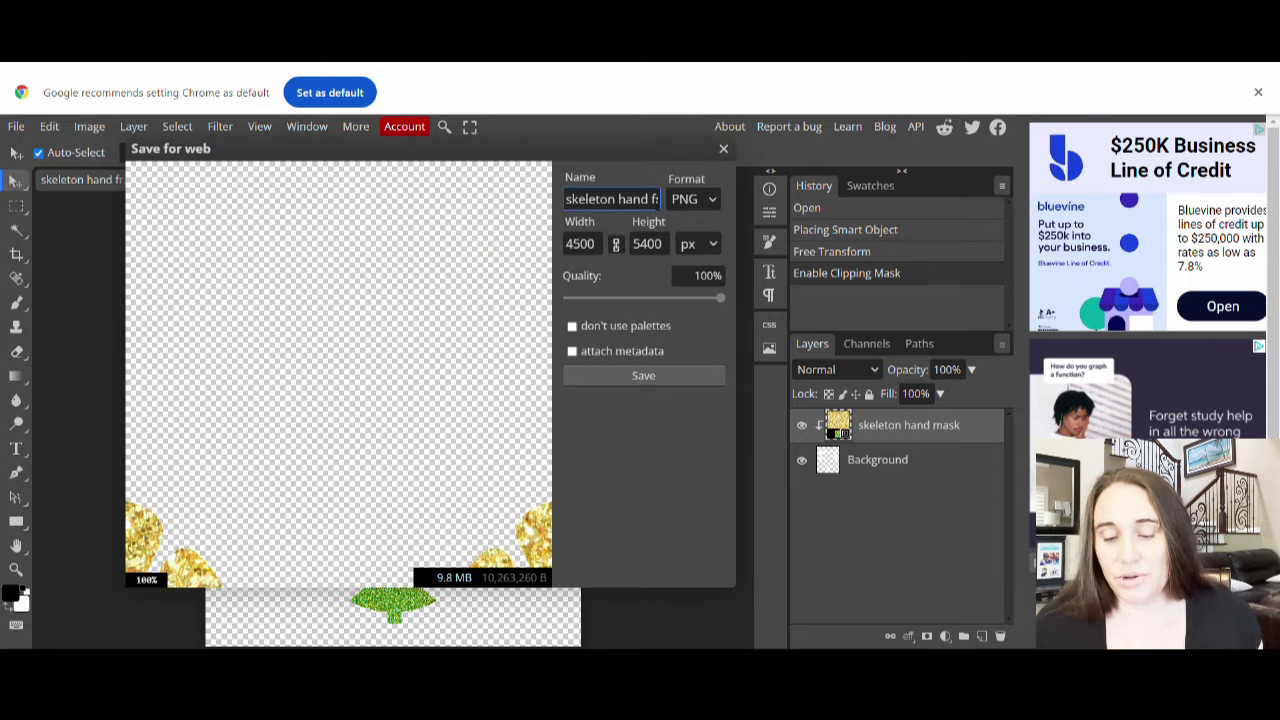
double_click(655, 199)
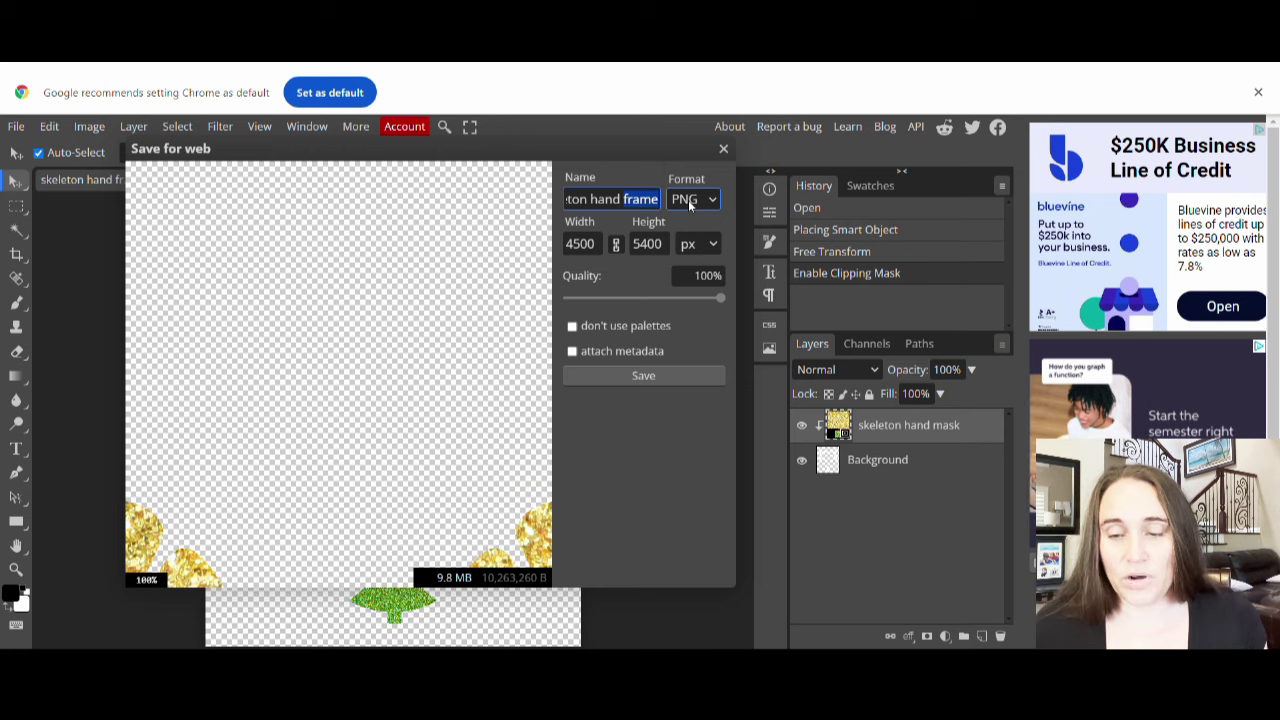
text(glitter)
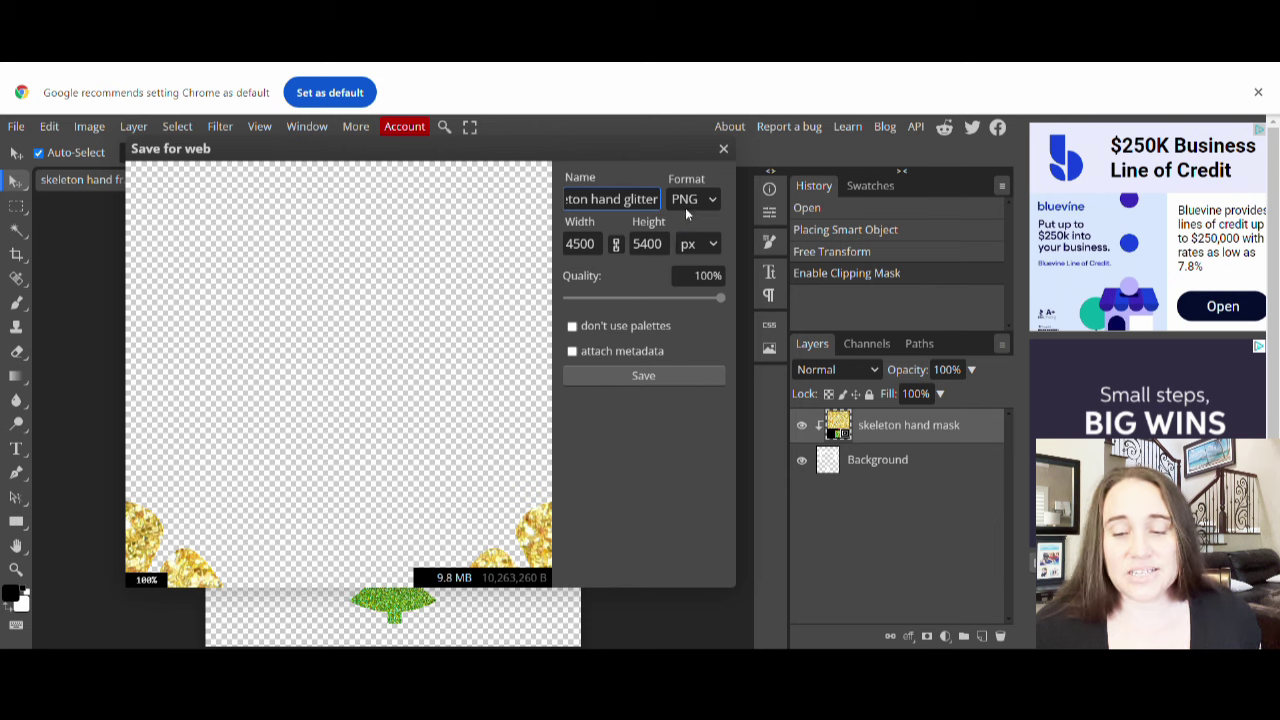
click(626, 375)
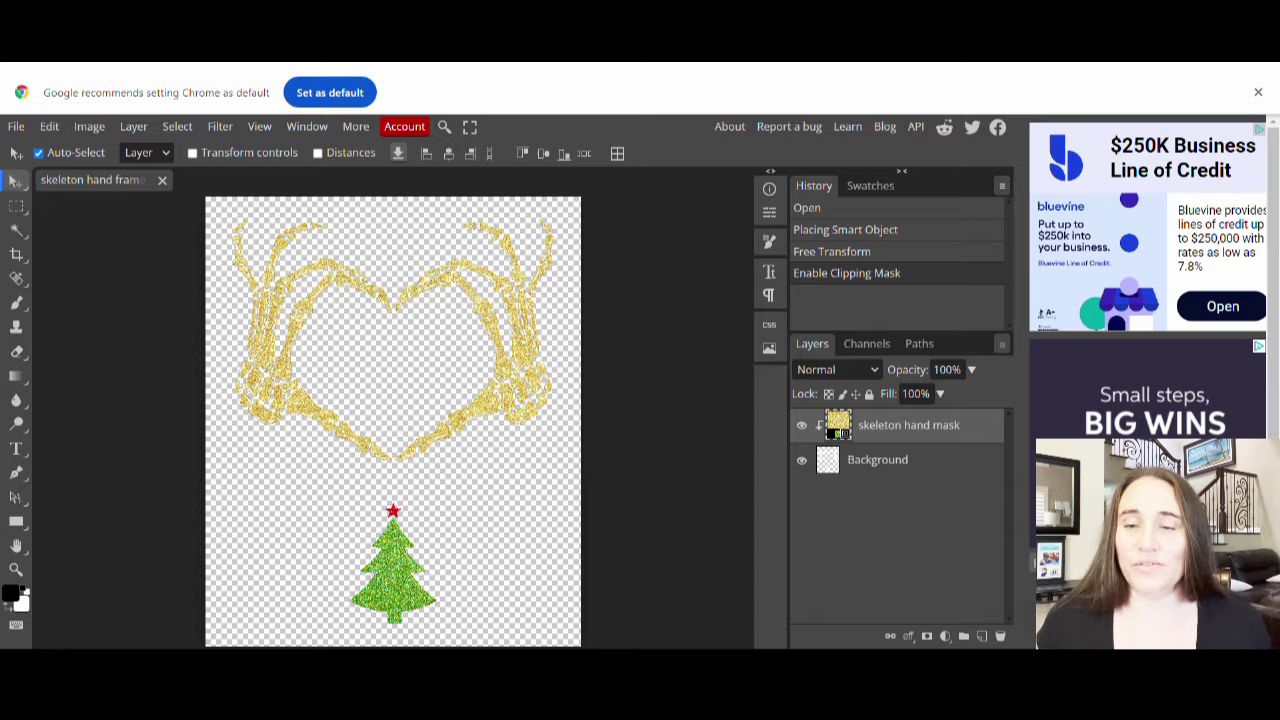
- Back in Canva, dismiss the download panel and add a second page to the design
key(ctrl+Tab)
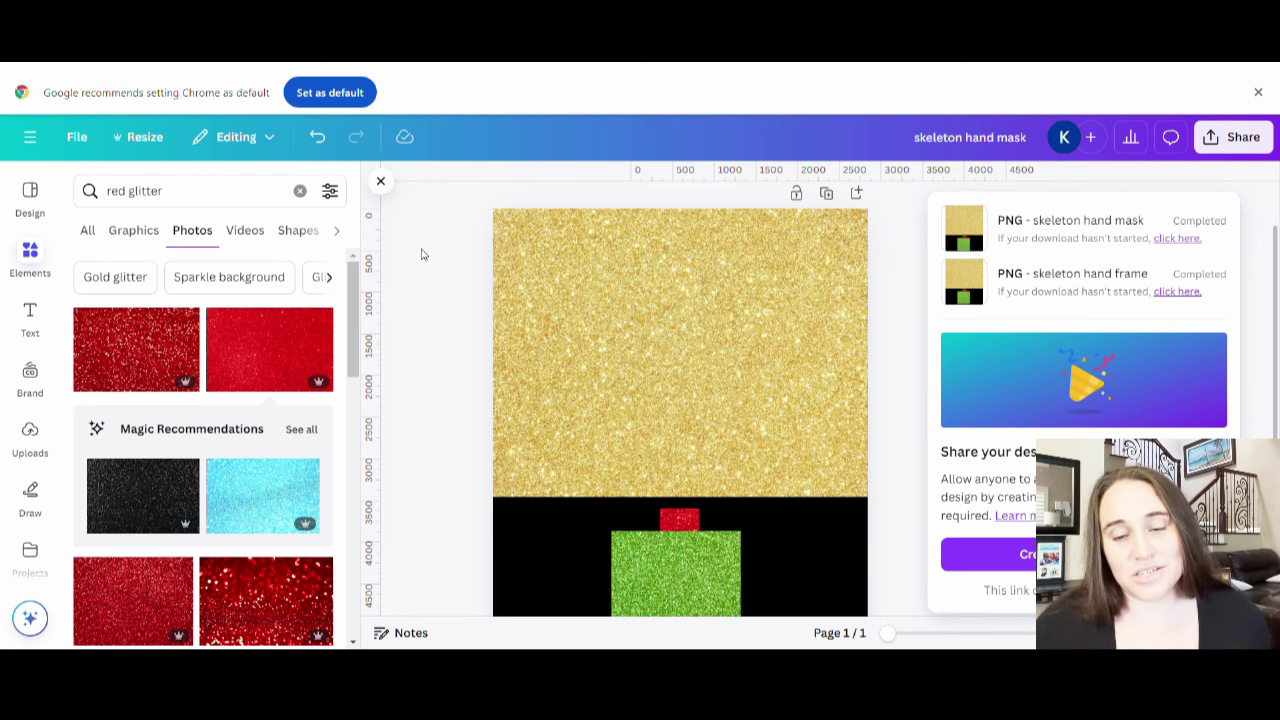
click(471, 309)
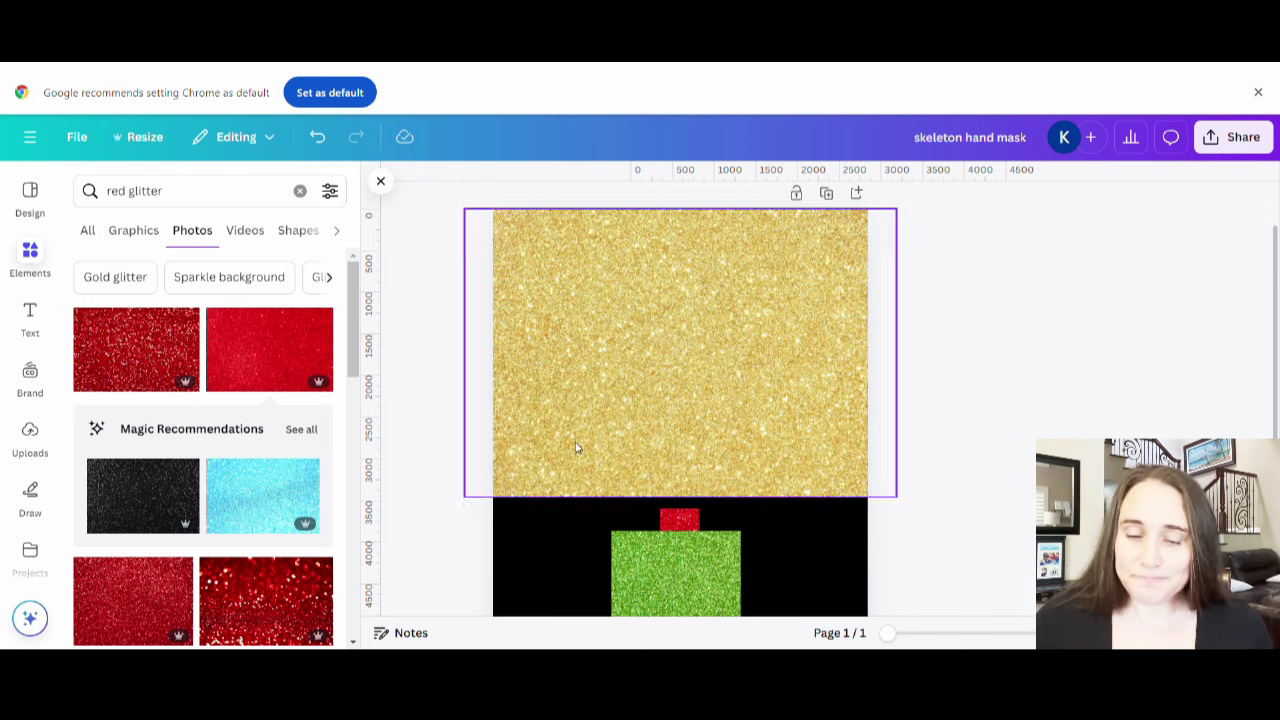
scroll(893, 451, down, 1)
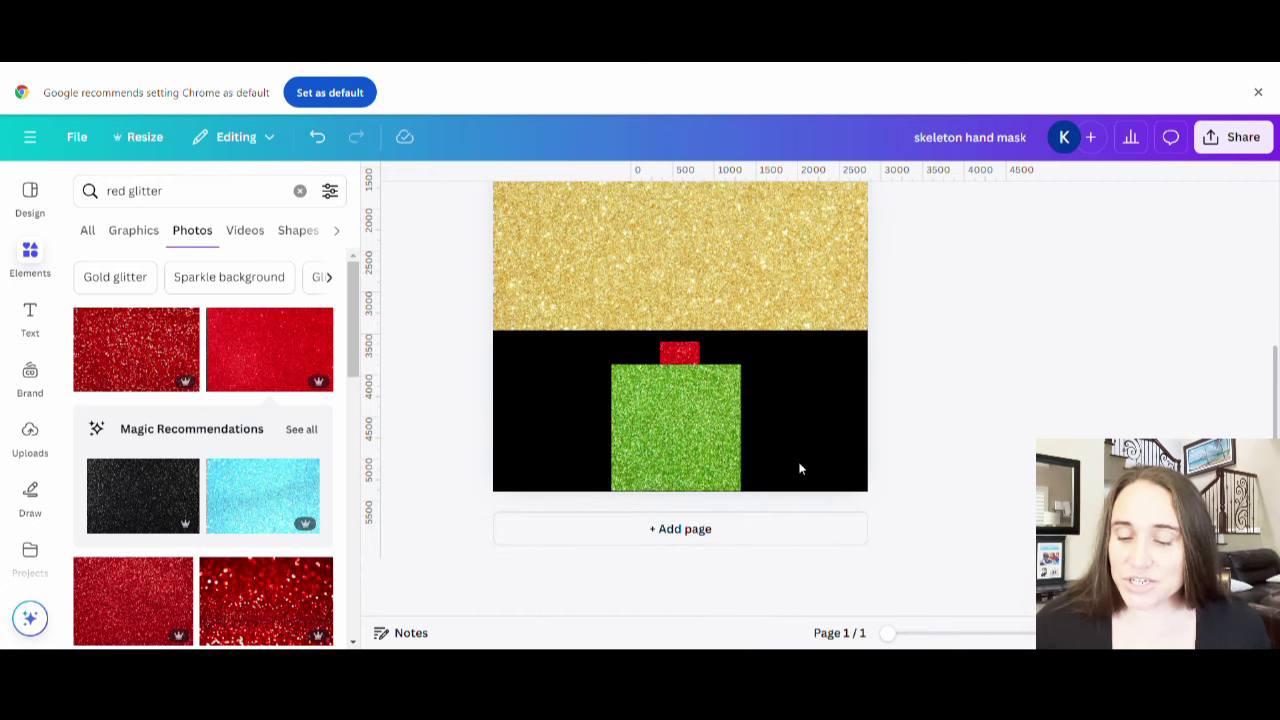
click(731, 537)
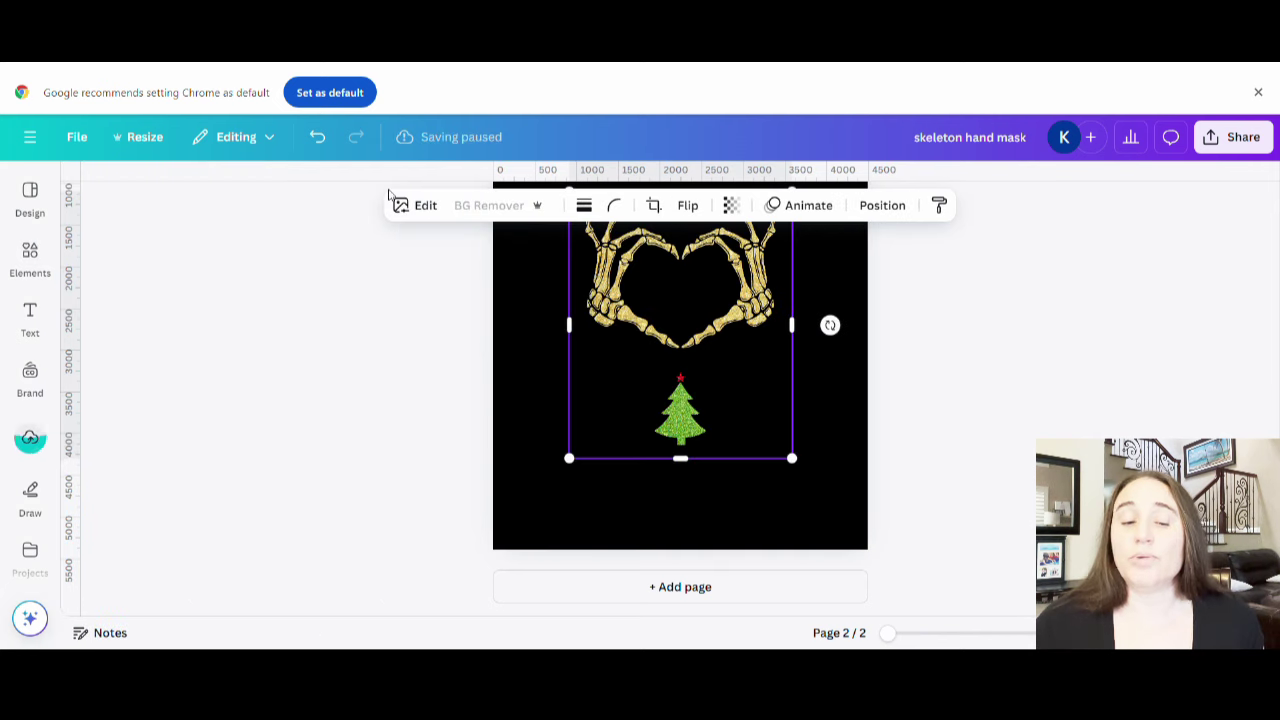
- Move the skeleton-hands and tree image up-left and enlarge it across page 2
click(400, 378)
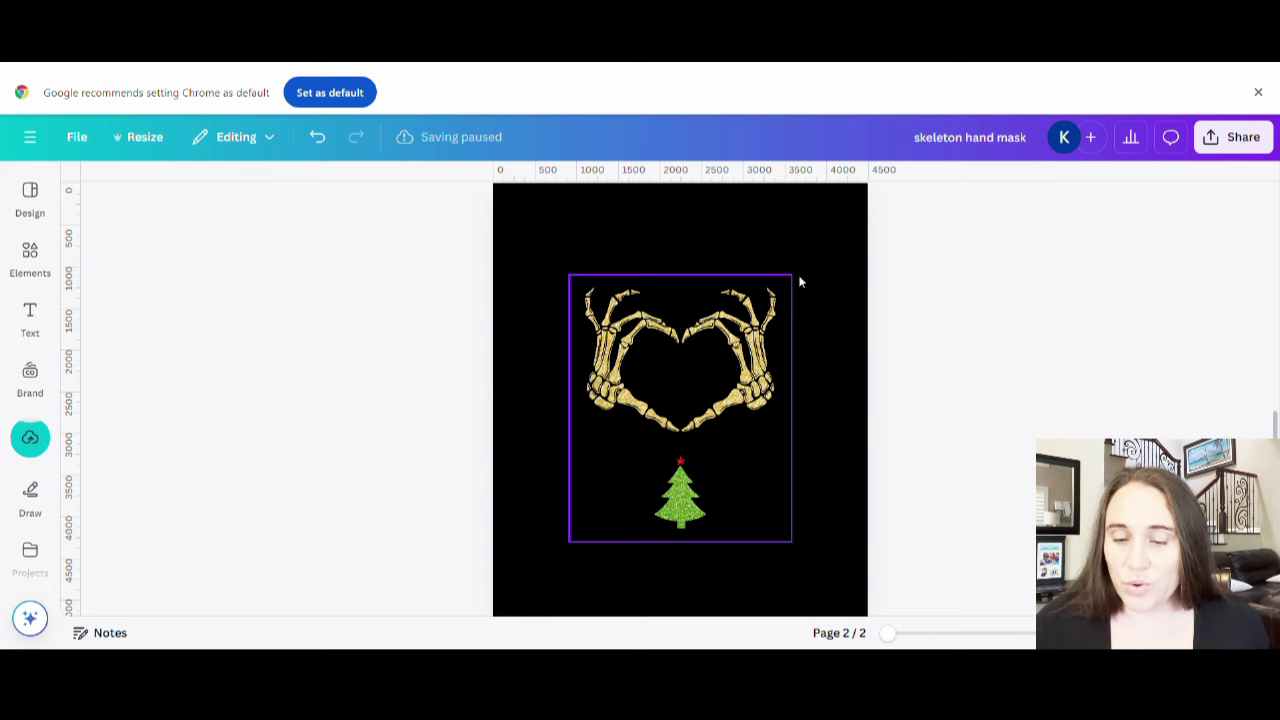
drag(745, 489, 695, 429)
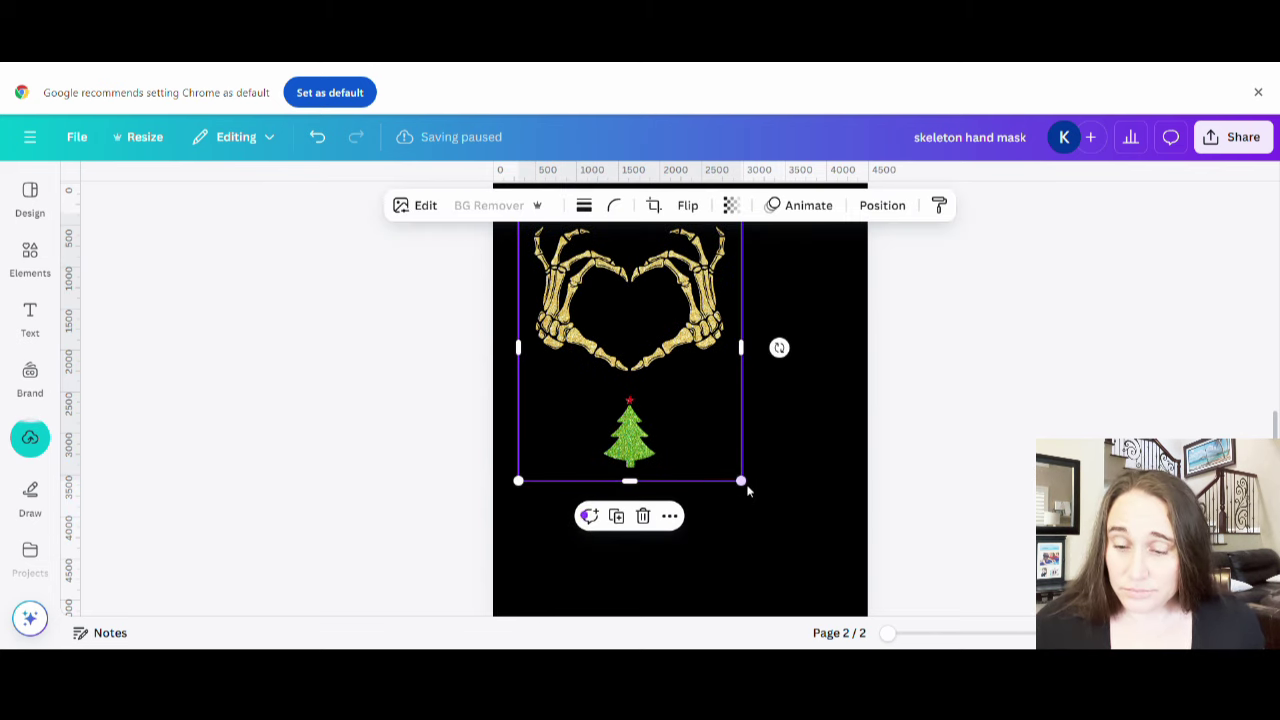
click(747, 490)
click(700, 429)
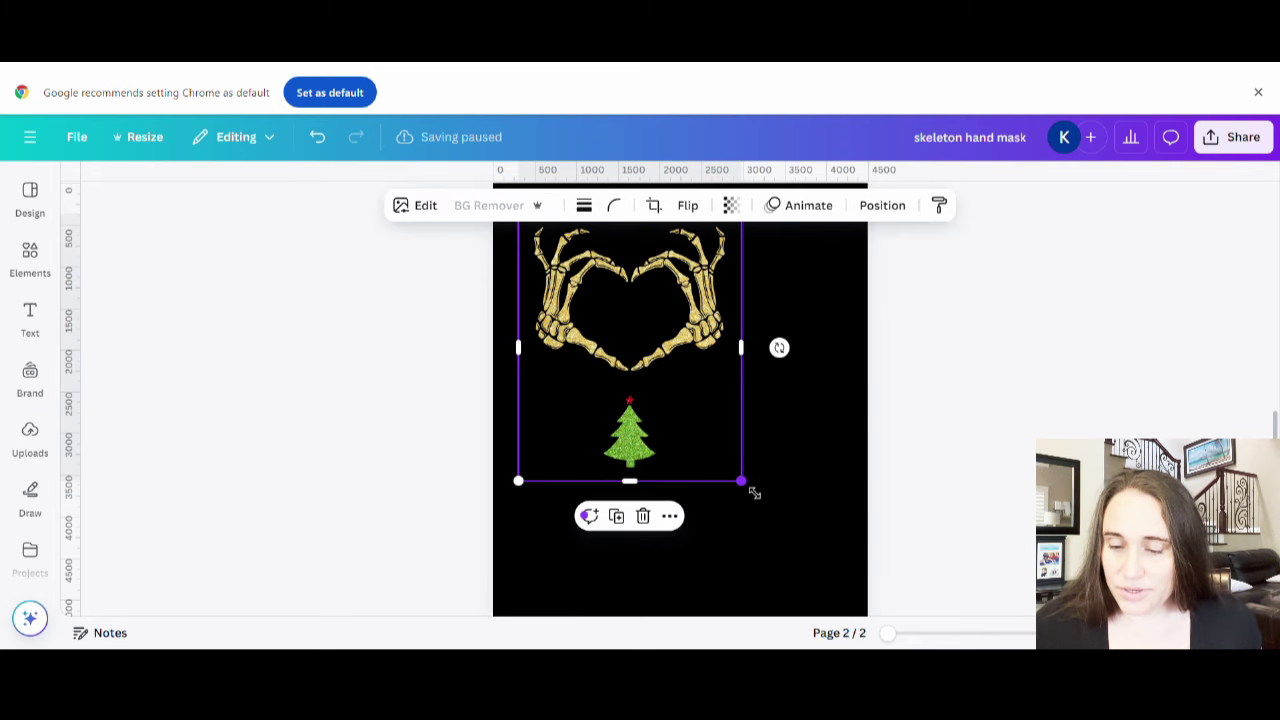
drag(743, 481, 812, 632)
click(960, 494)
scroll(958, 491, up, 1)
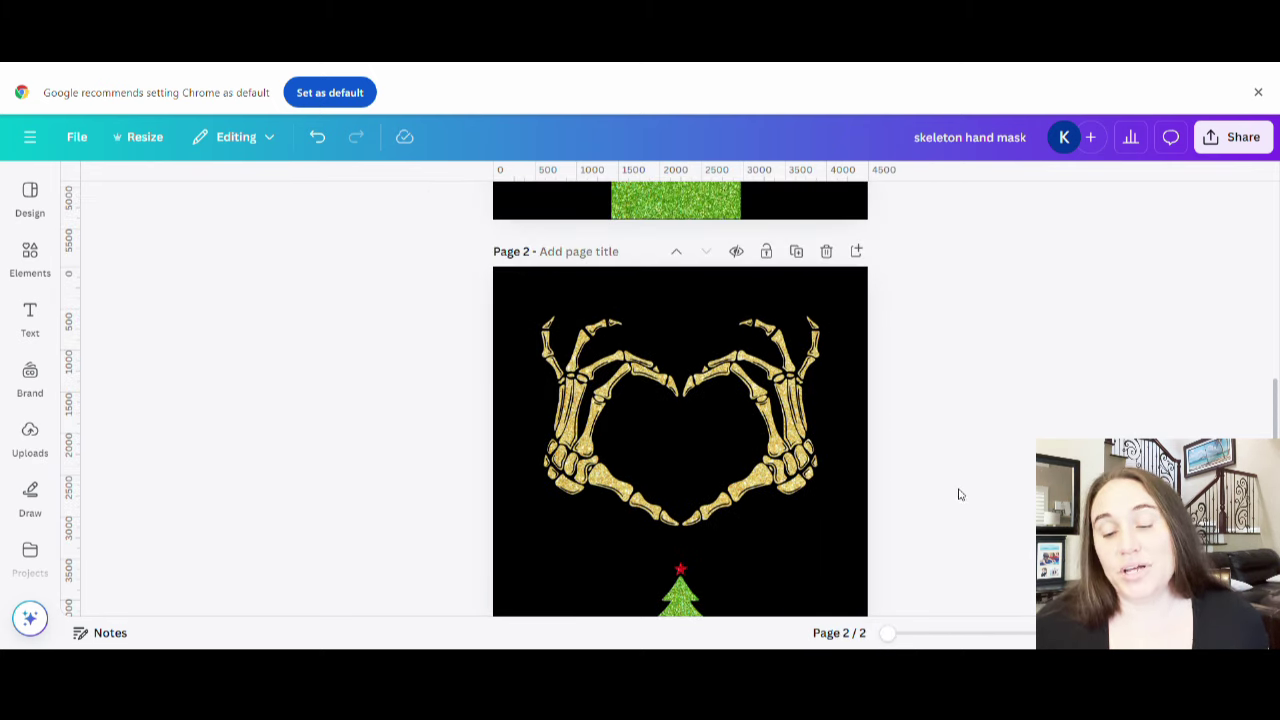
scroll(889, 463, down, 3)
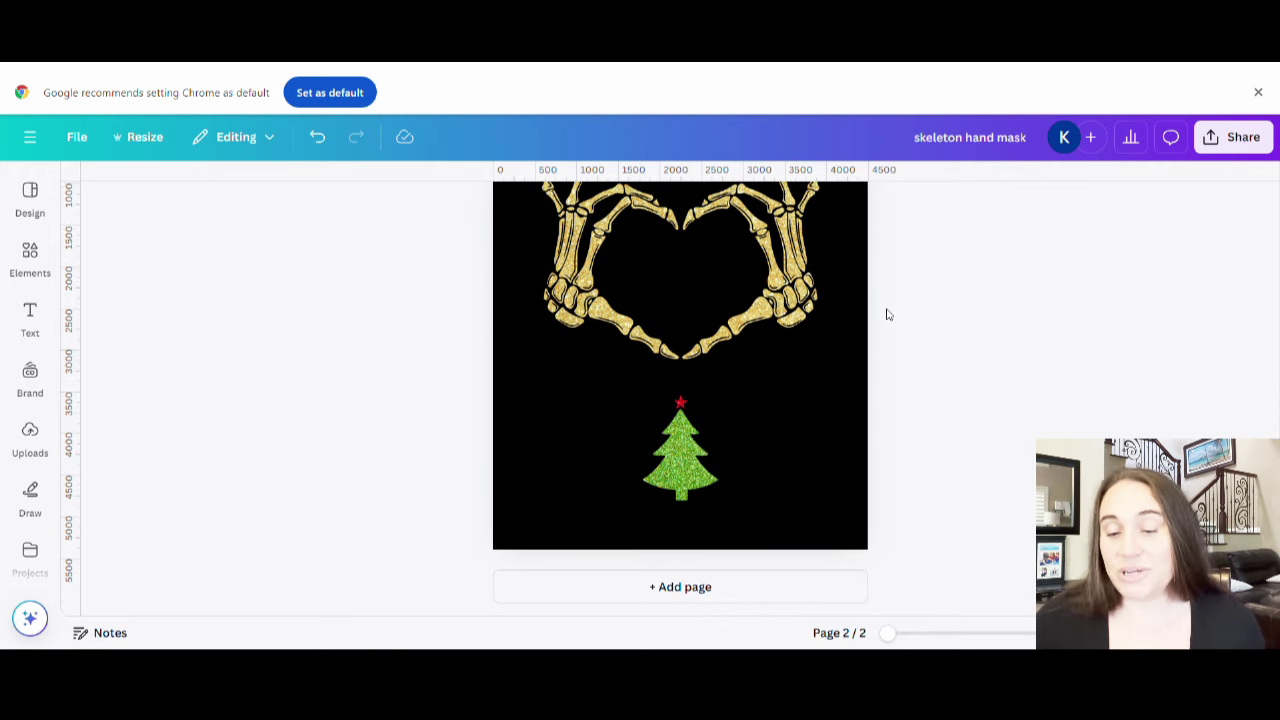
scroll(946, 336, up, 2)
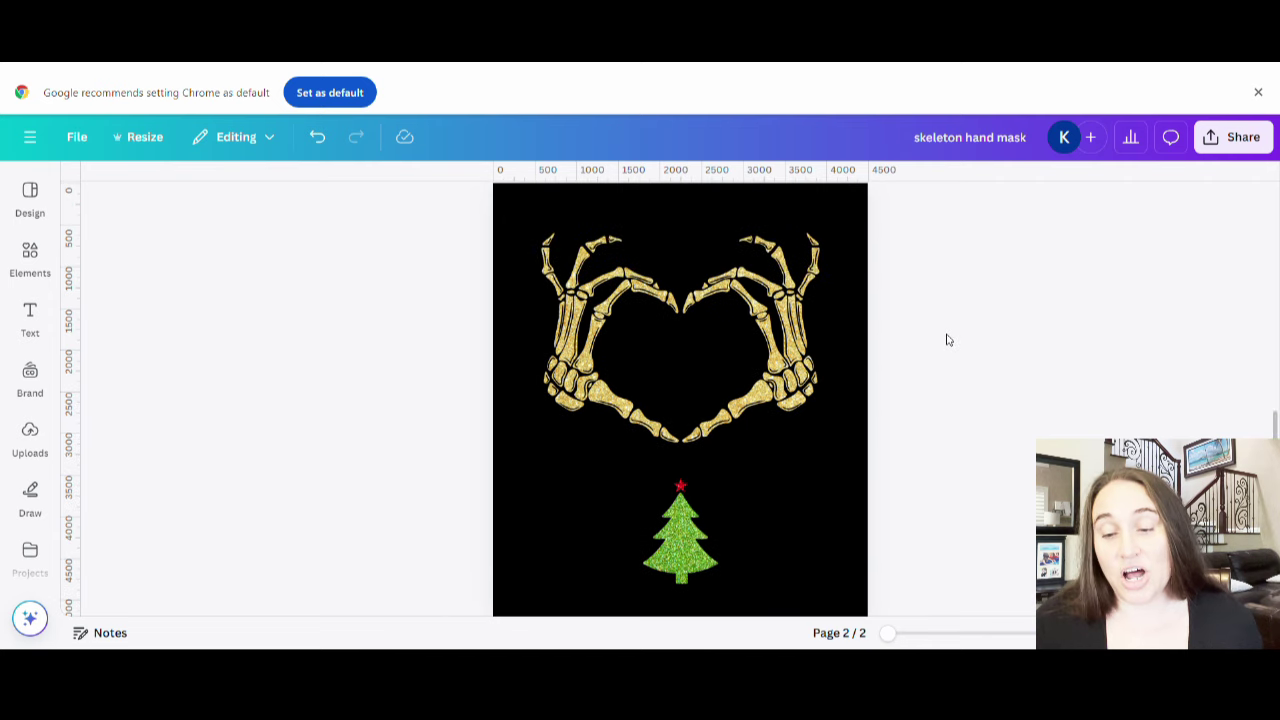
- Duplicate the hands-and-tree image and position the copy on the page
click(688, 384)
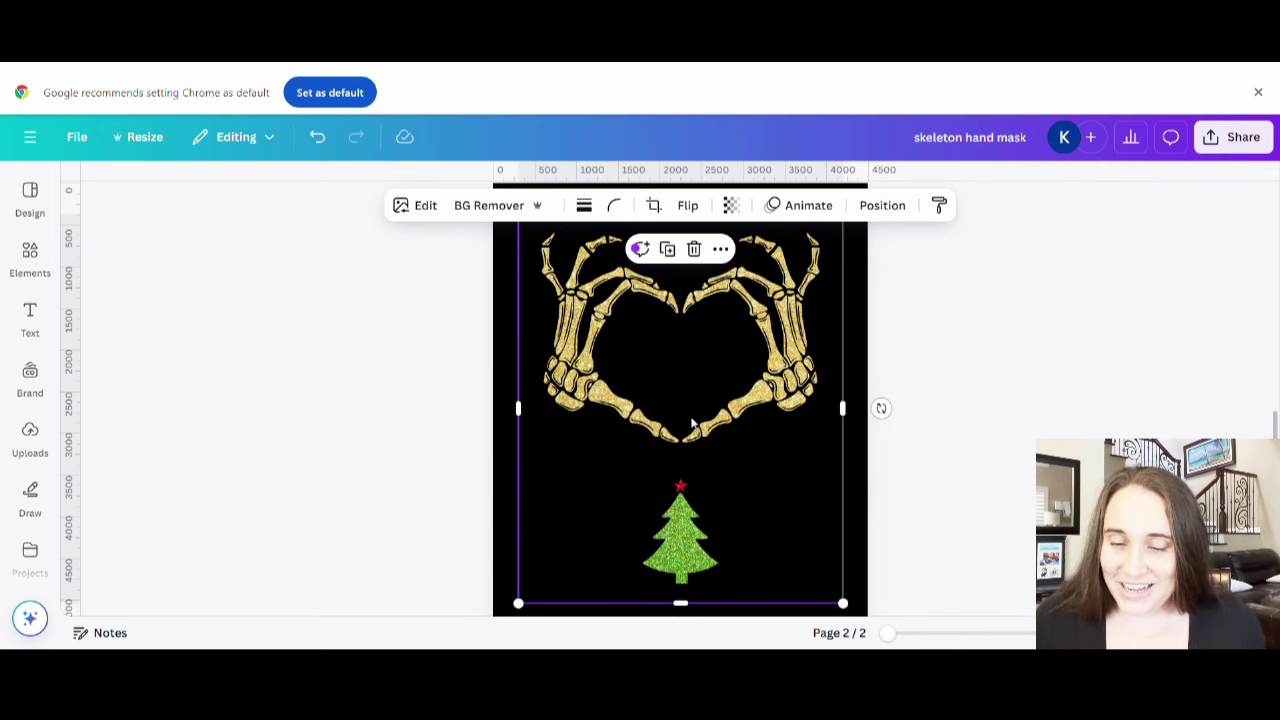
key(ctrl+z)
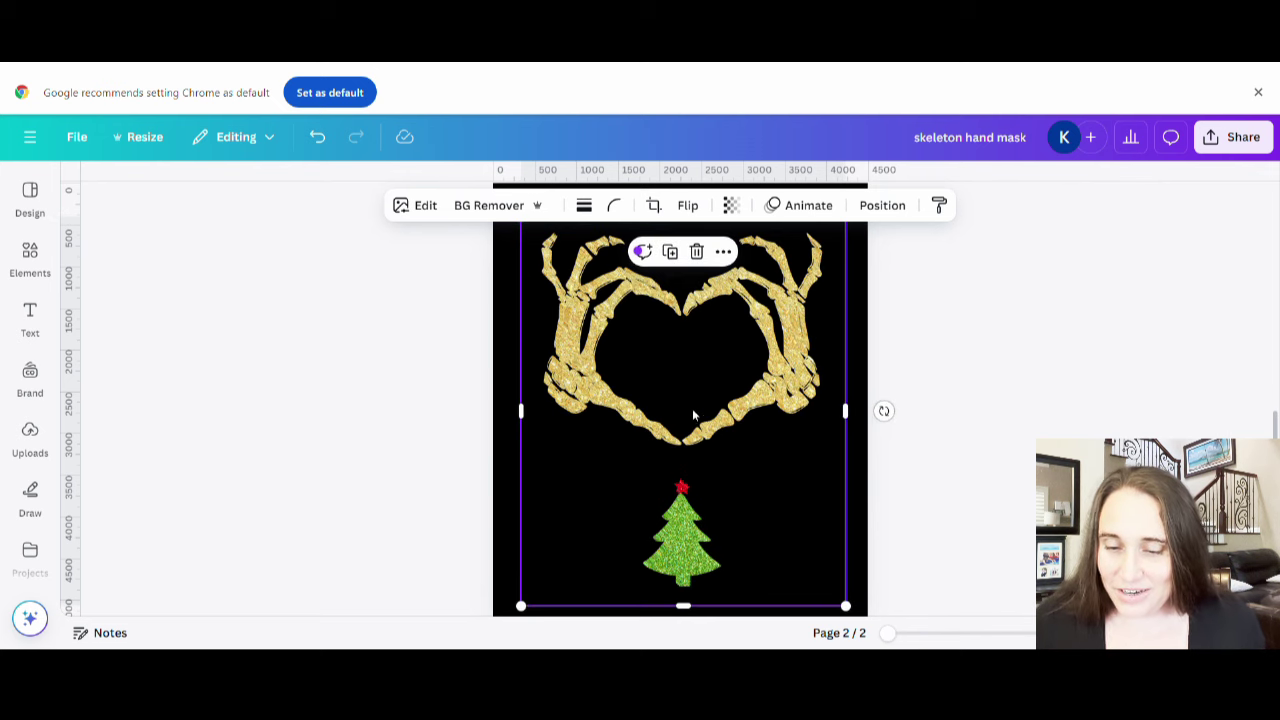
key(ctrl+d)
drag(789, 449, 763, 449)
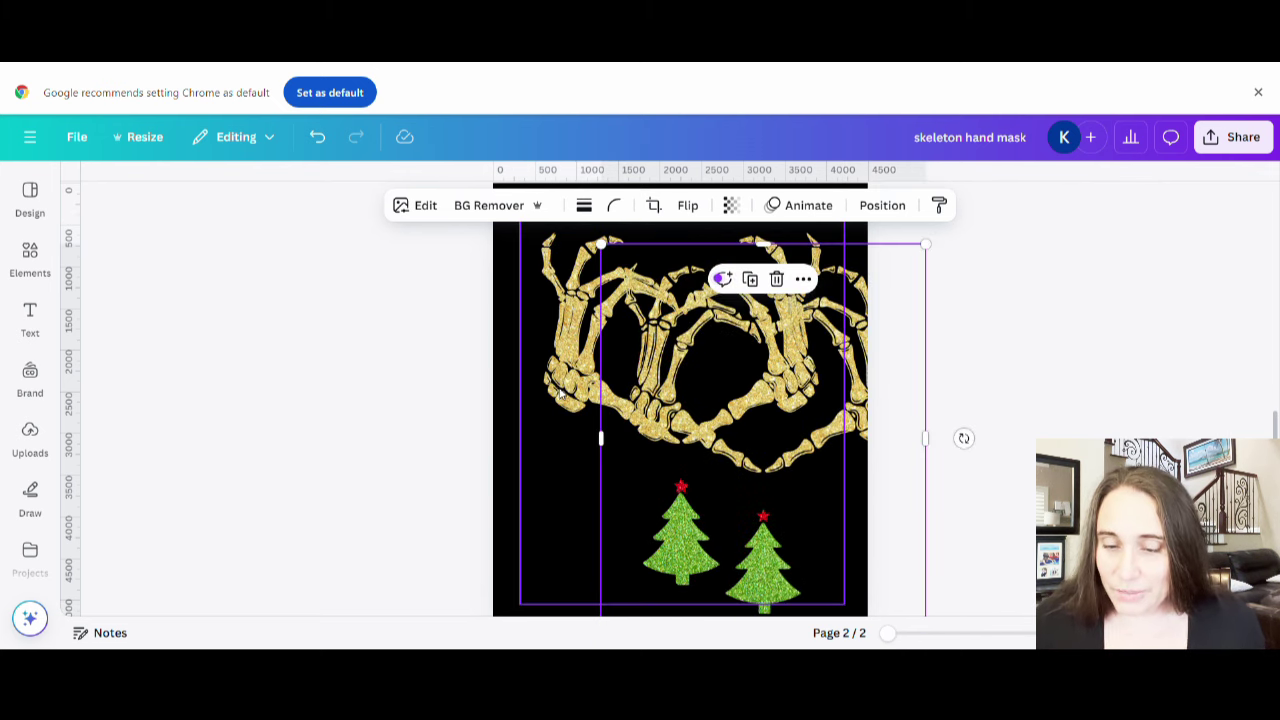
key(ctrl+z)
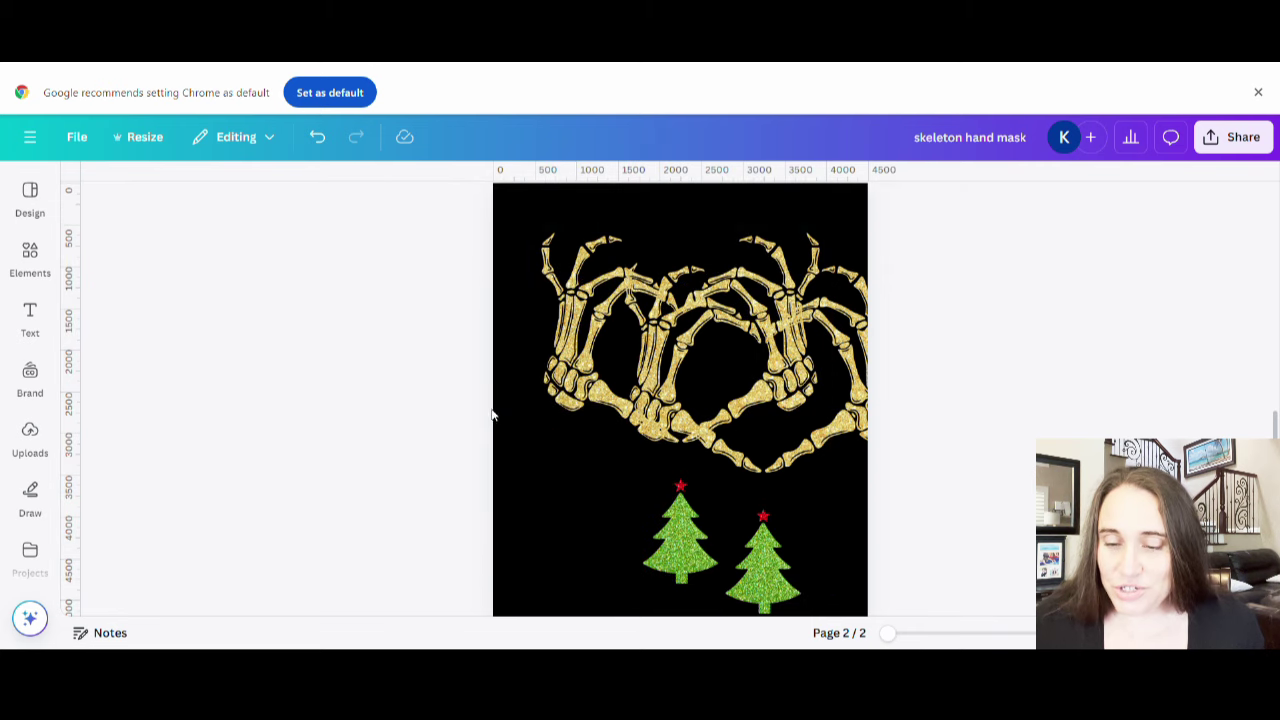
drag(796, 468, 774, 414)
drag(849, 443, 796, 470)
- Remove the extra copy and crop the tree off the bottom of the hands image
scroll(794, 429, up, 1)
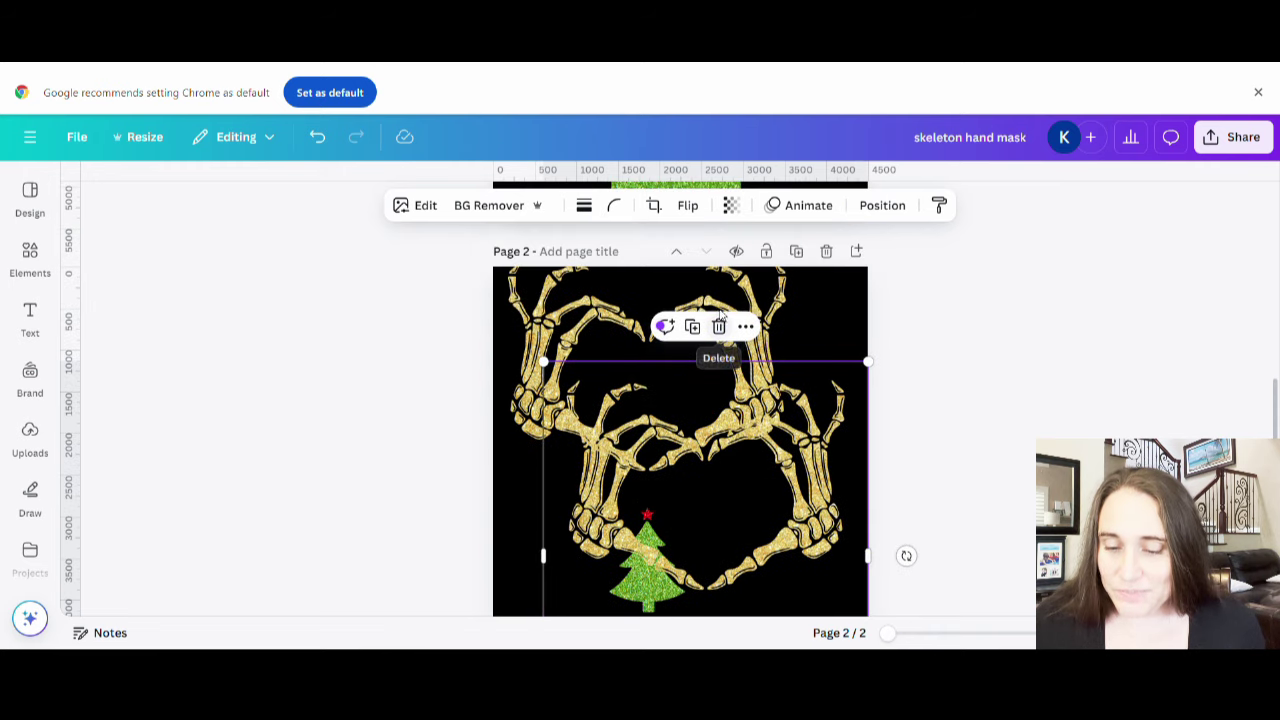
click(719, 326)
drag(762, 312, 800, 342)
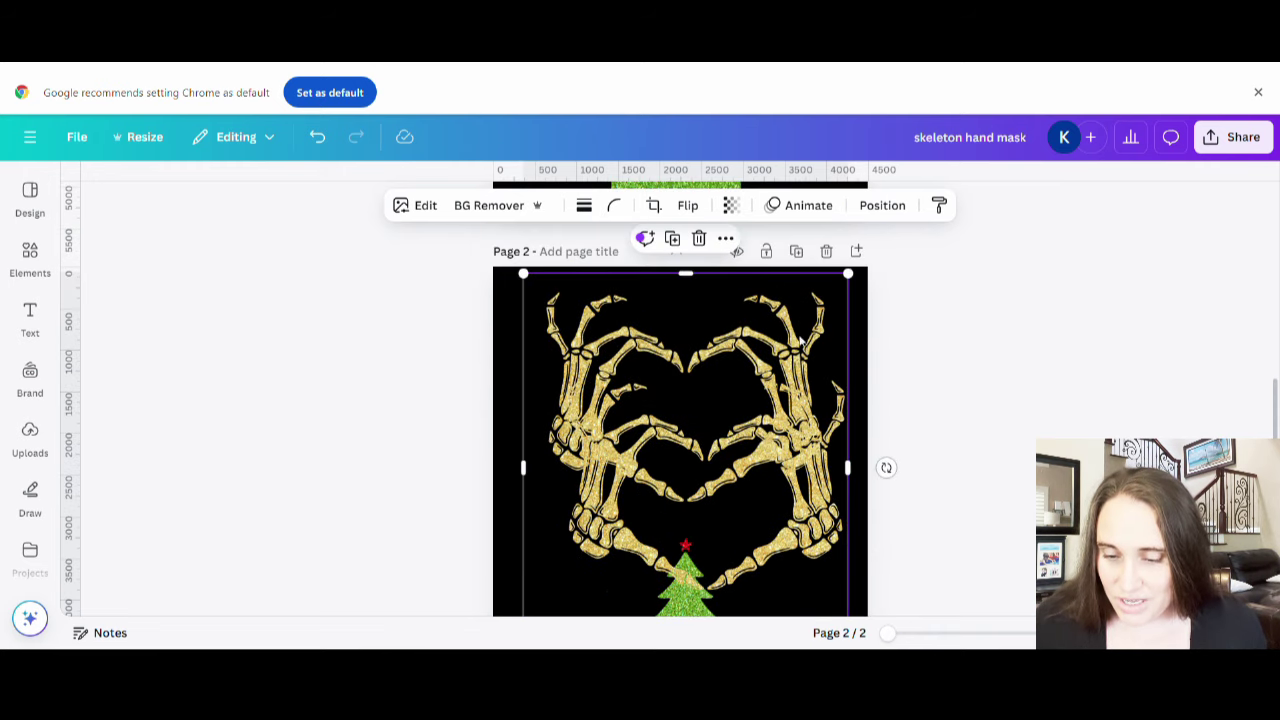
scroll(800, 342, down, 1)
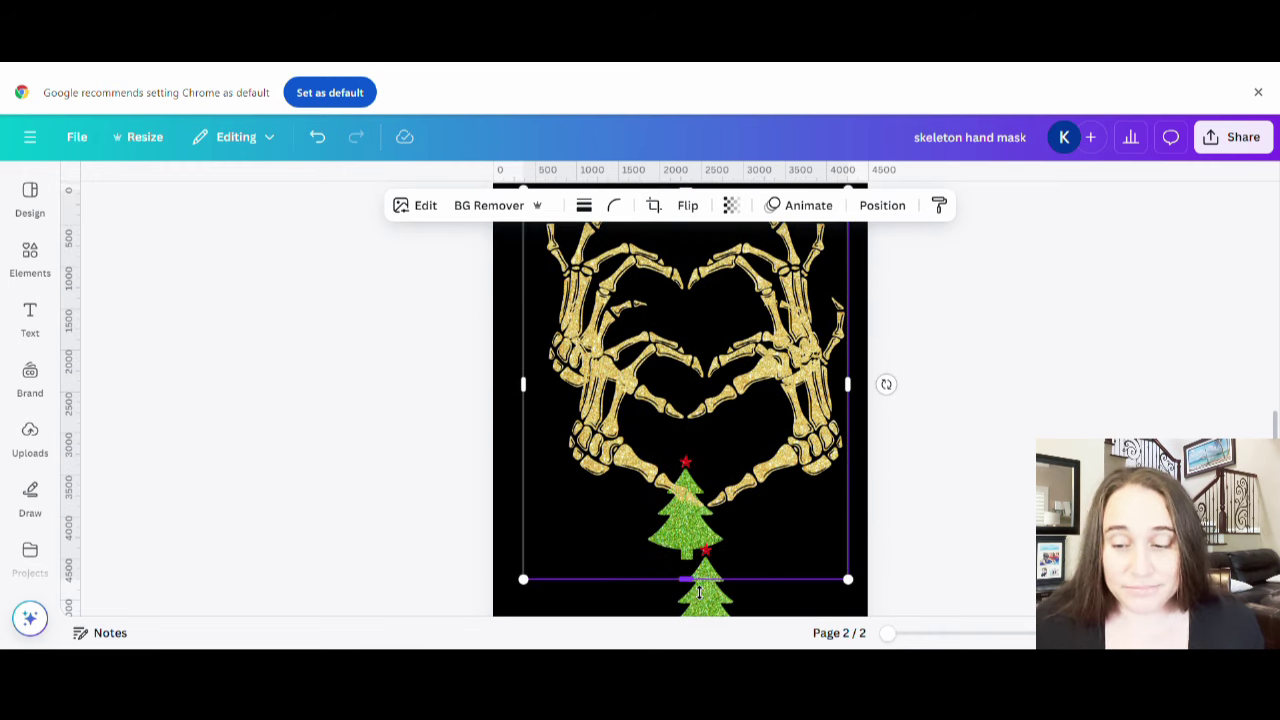
drag(699, 591, 767, 466)
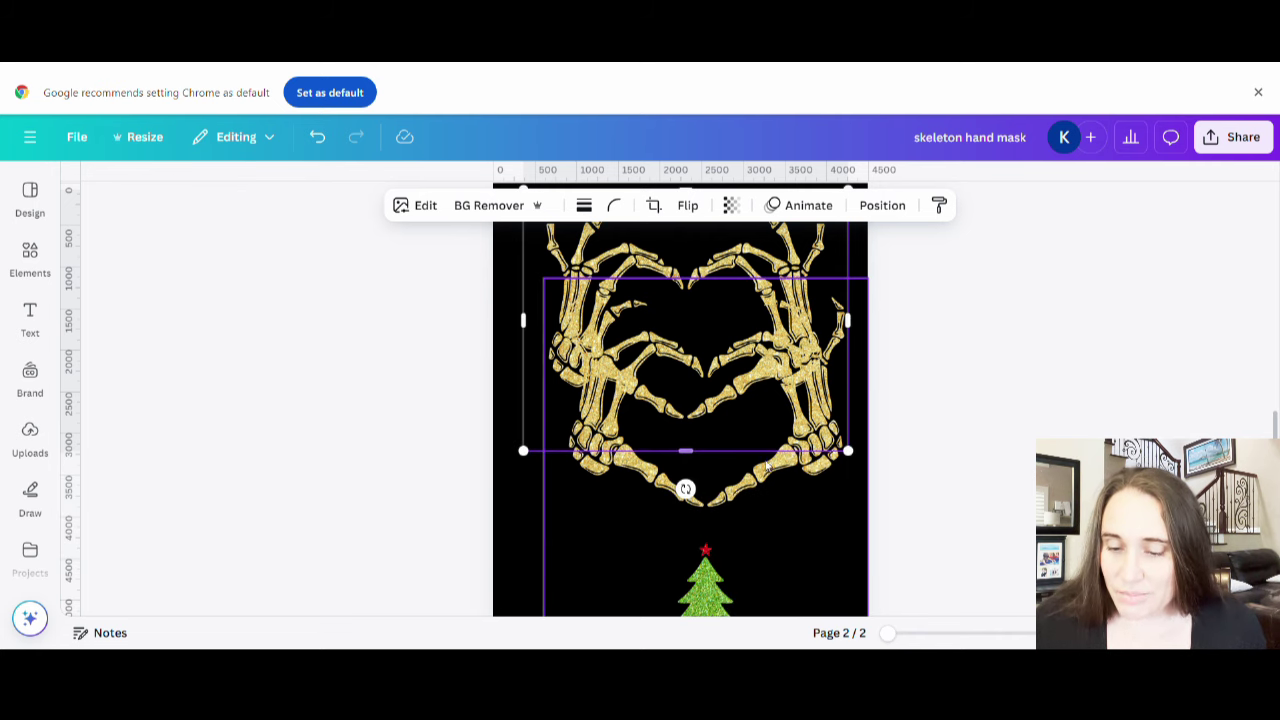
- Crop the rear image down to the green tree and centre it inside the hands heart
click(789, 484)
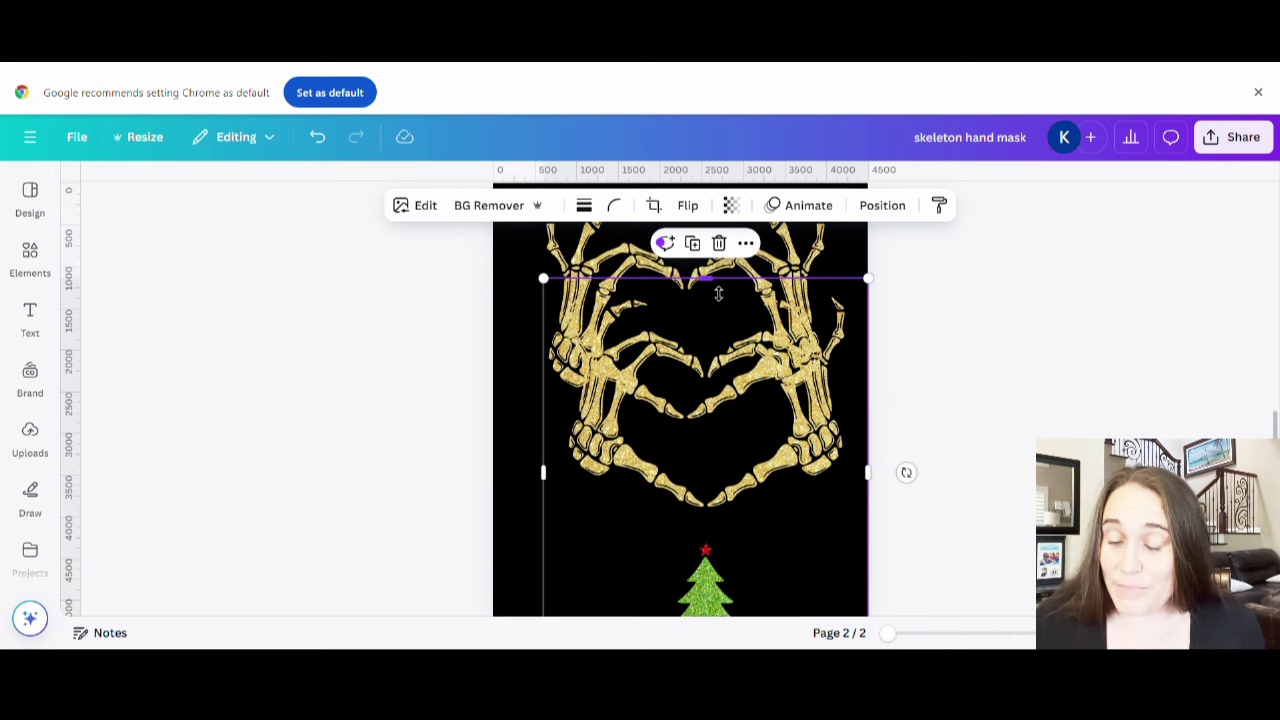
drag(718, 293, 739, 355)
click(808, 500)
click(788, 569)
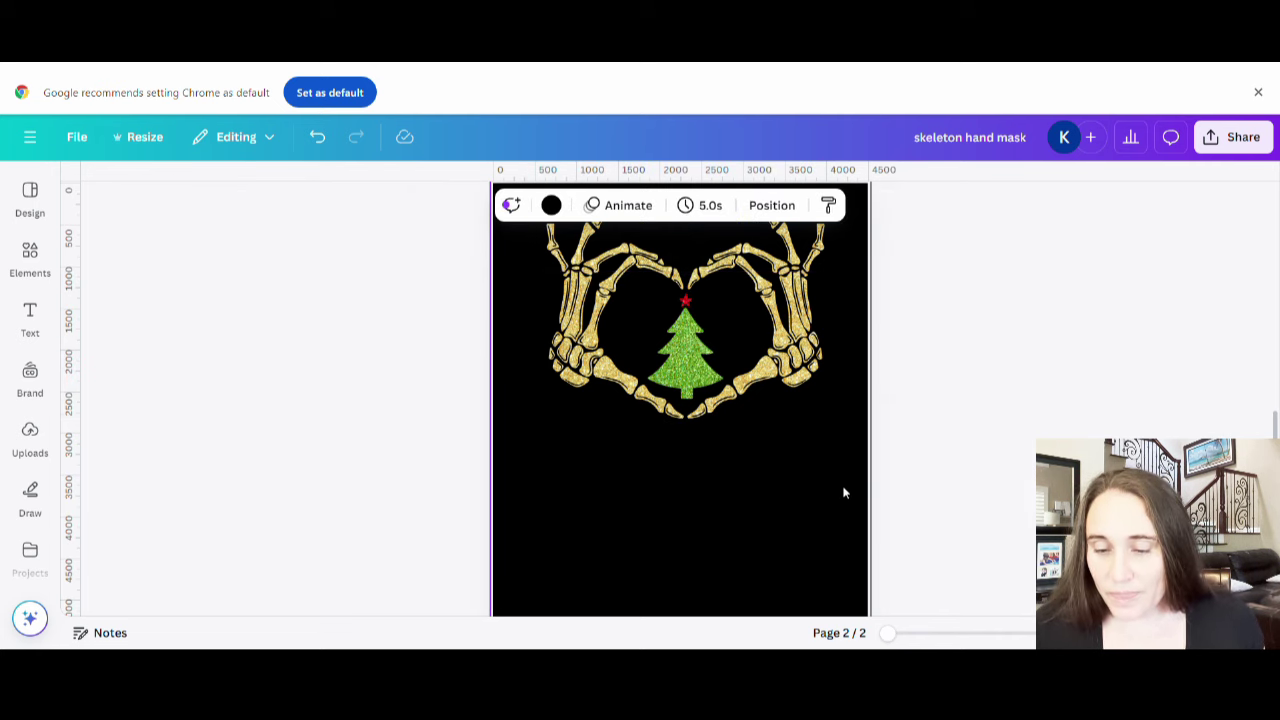
- Group the hands and tree, then enlarge the hands to span the page width
drag(843, 492, 644, 321)
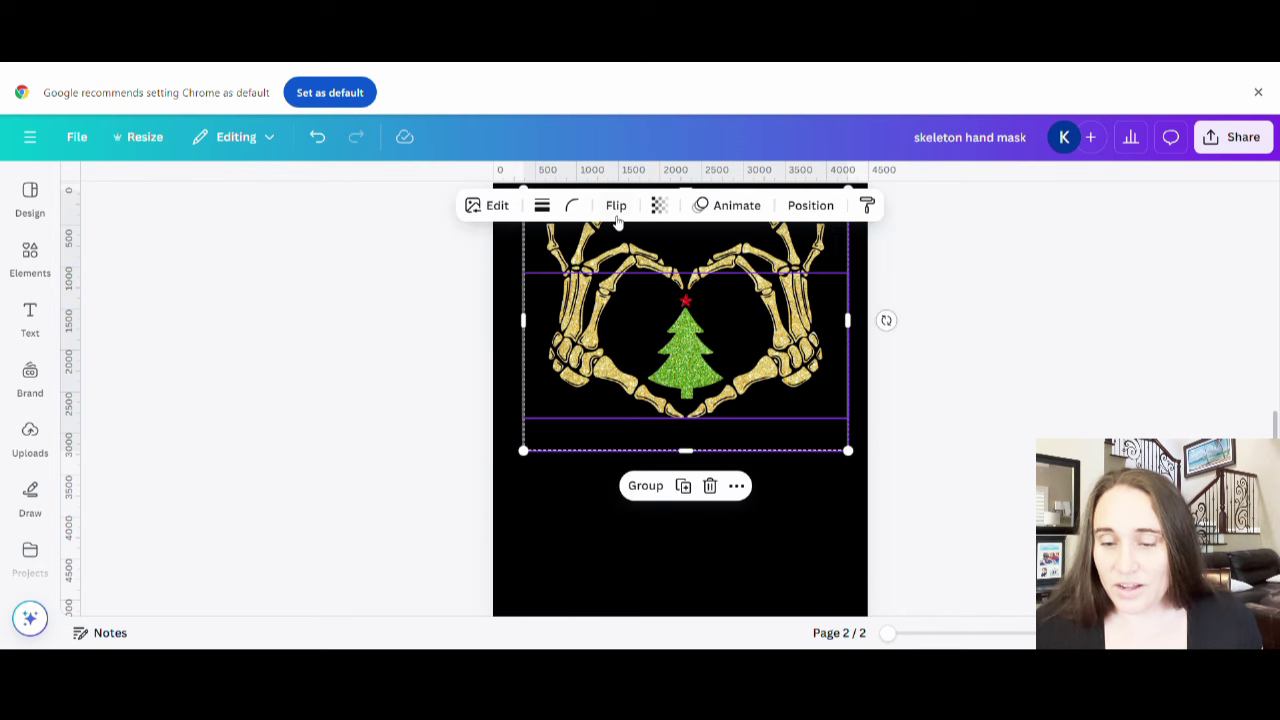
click(647, 489)
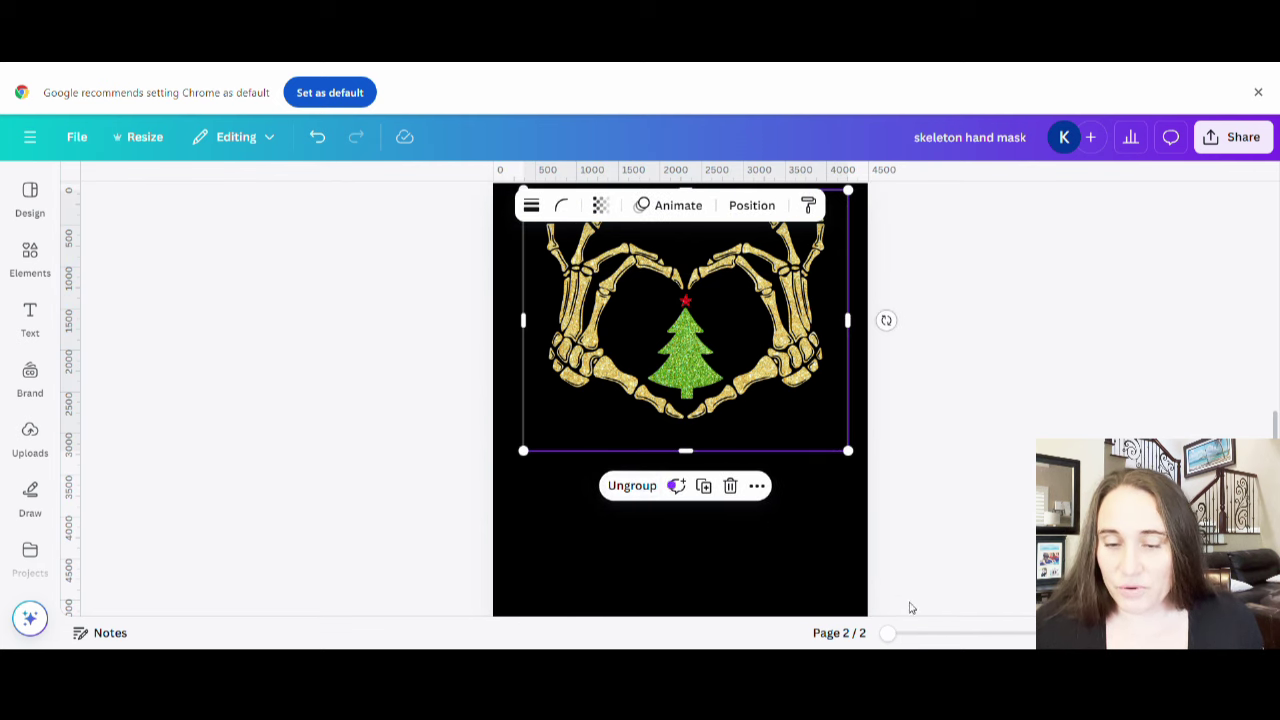
drag(772, 381, 742, 412)
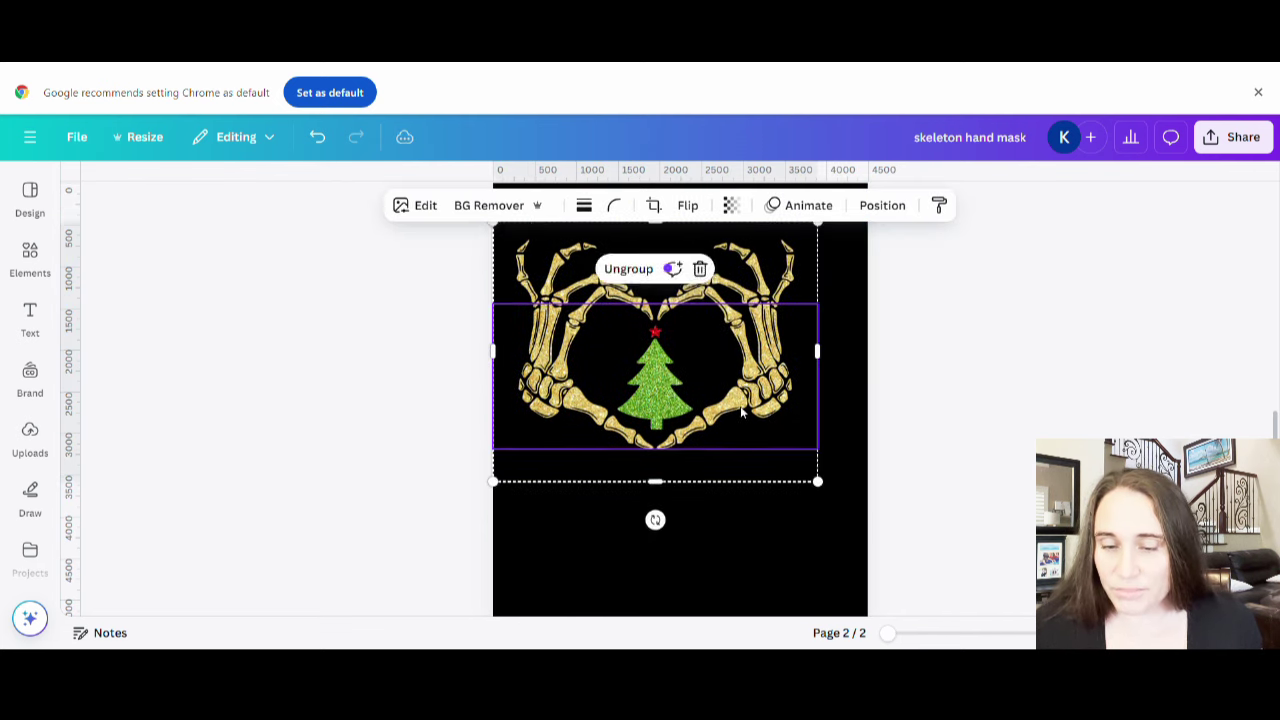
scroll(742, 412, up, 1)
drag(706, 457, 714, 423)
drag(823, 528, 860, 597)
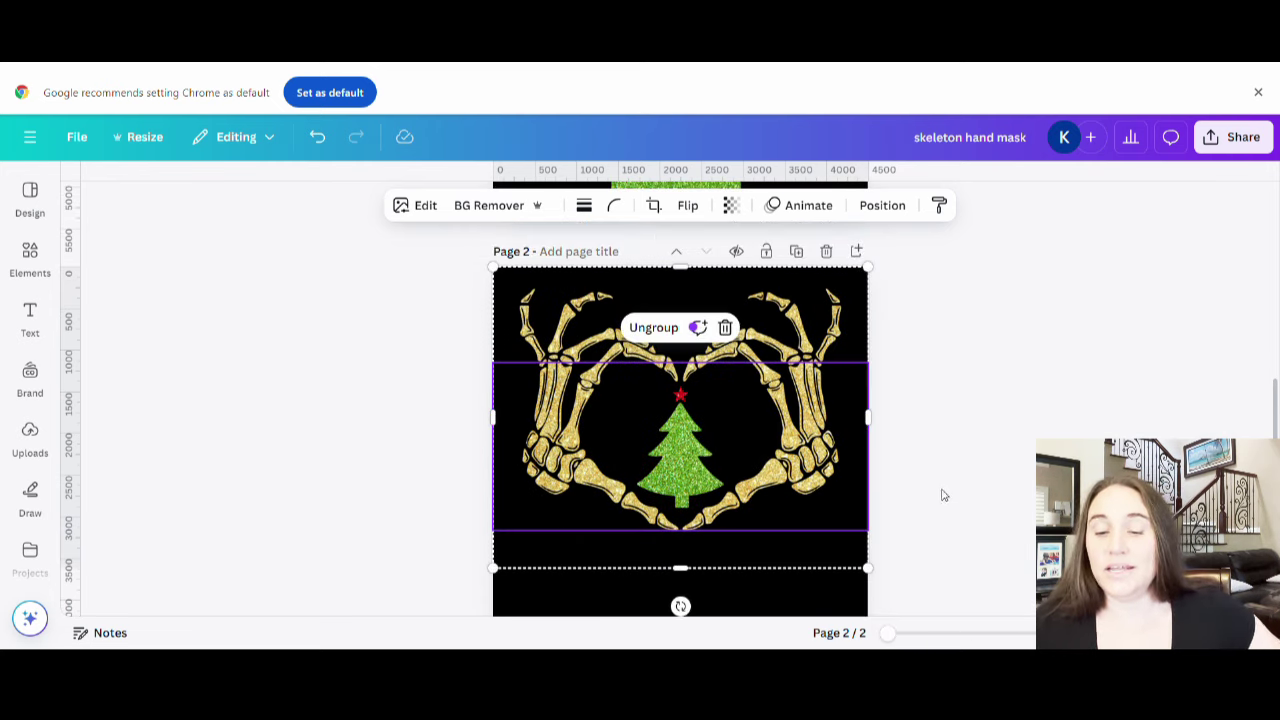
- Ungroup the hands heart and green tree so they become separate images again
click(948, 487)
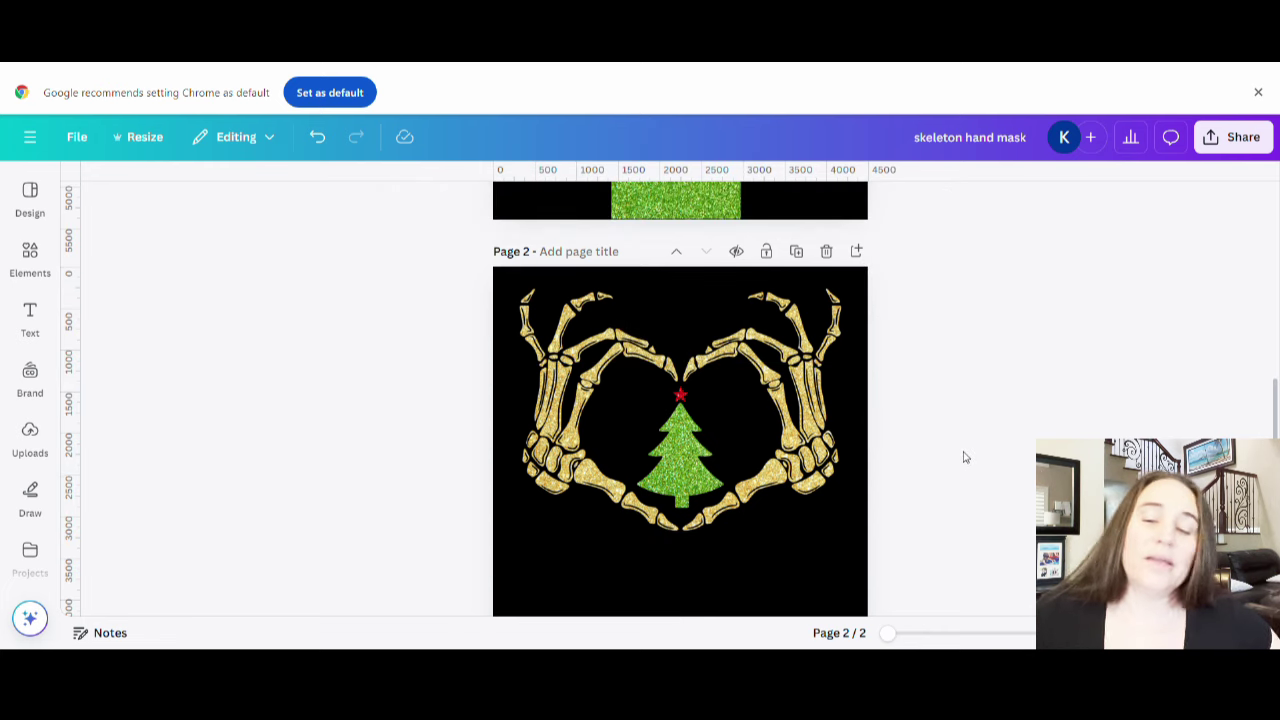
scroll(965, 457, down, 2)
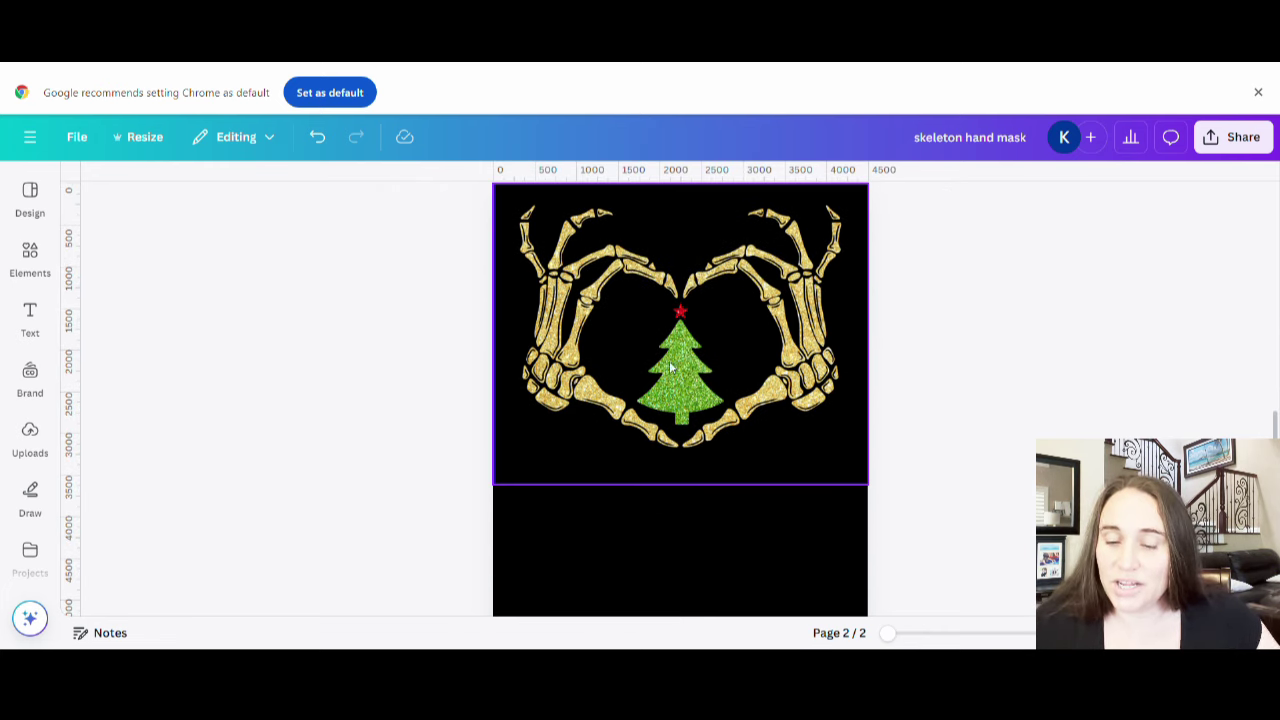
scroll(694, 388, up, 2)
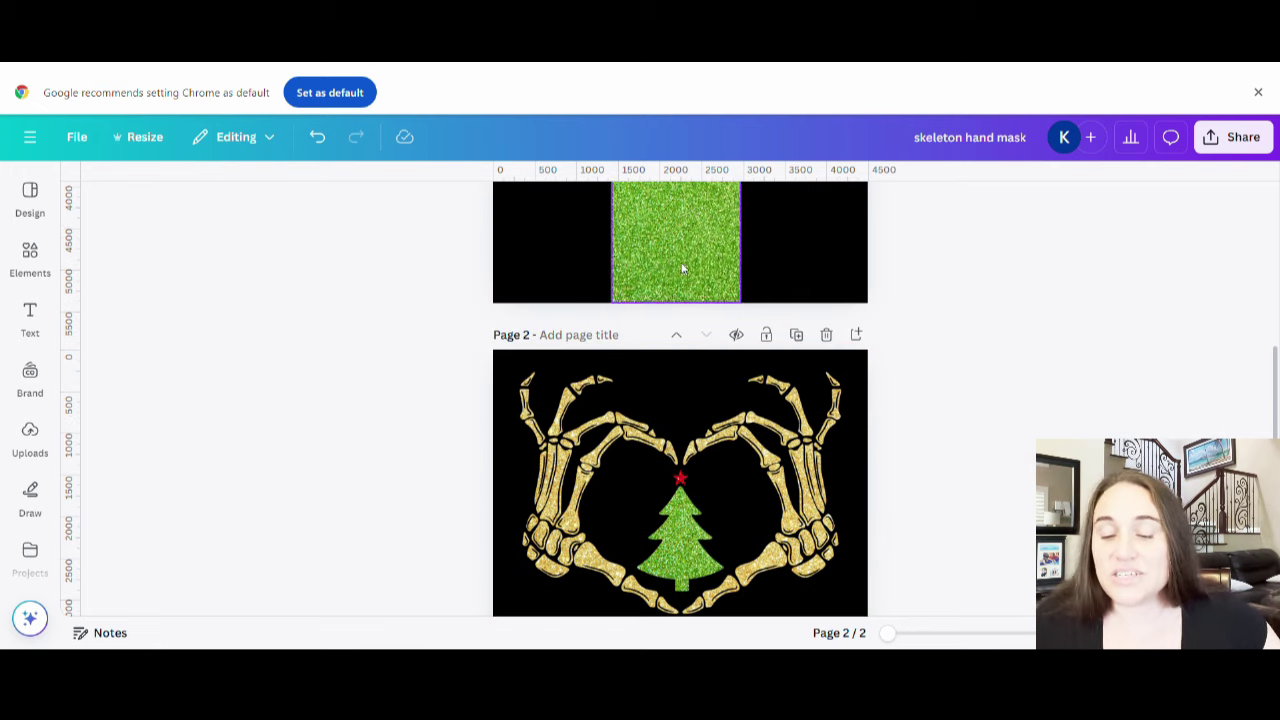
scroll(648, 246, down, 5)
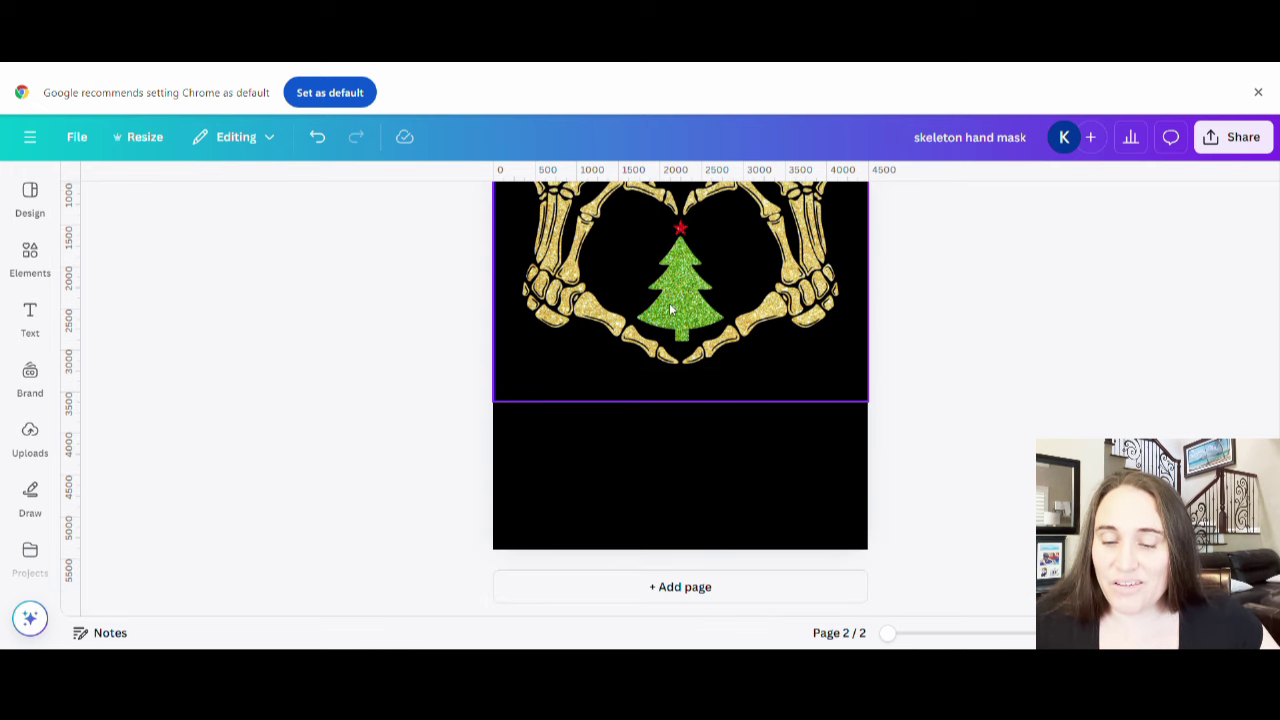
click(668, 301)
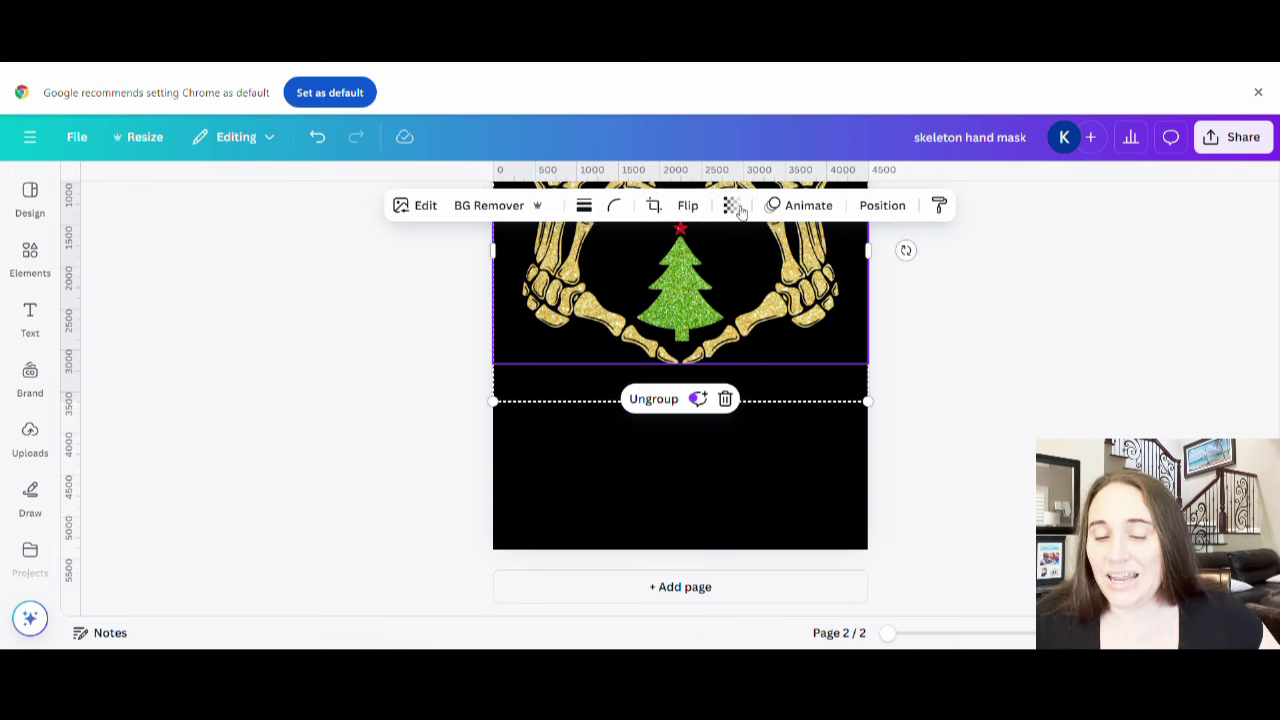
click(648, 399)
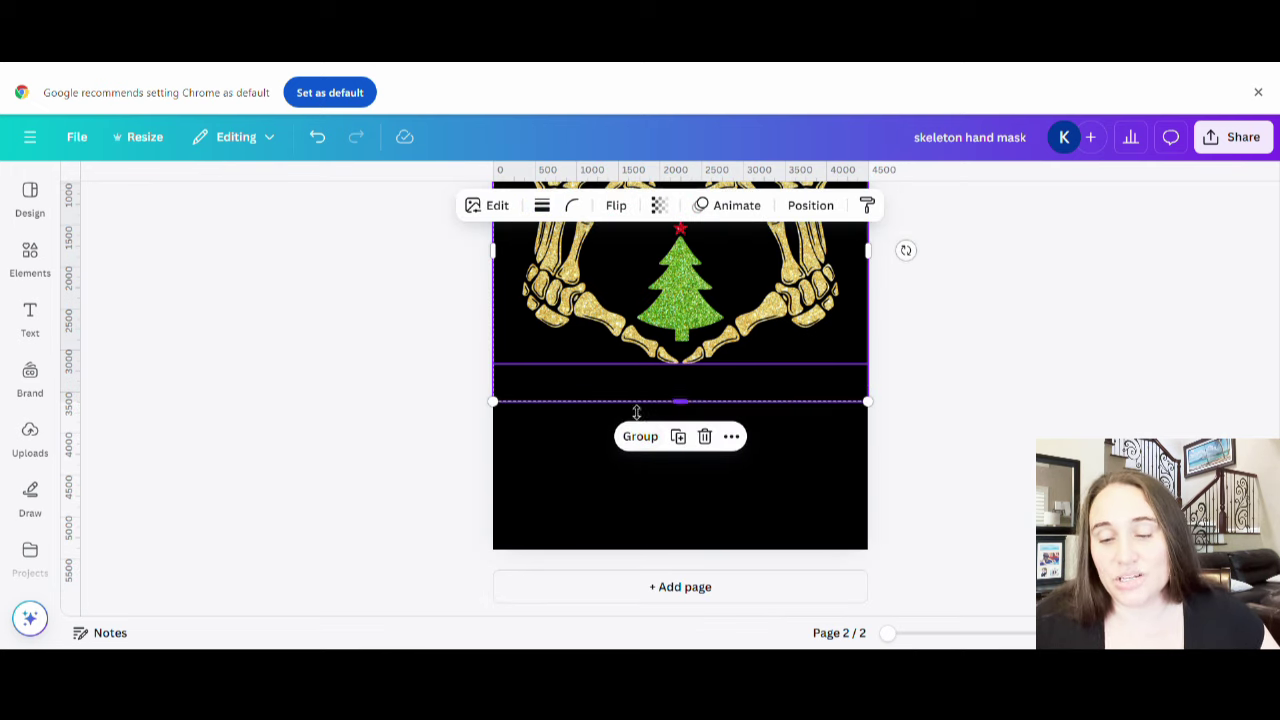
click(806, 467)
scroll(642, 397, up, 2)
click(686, 374)
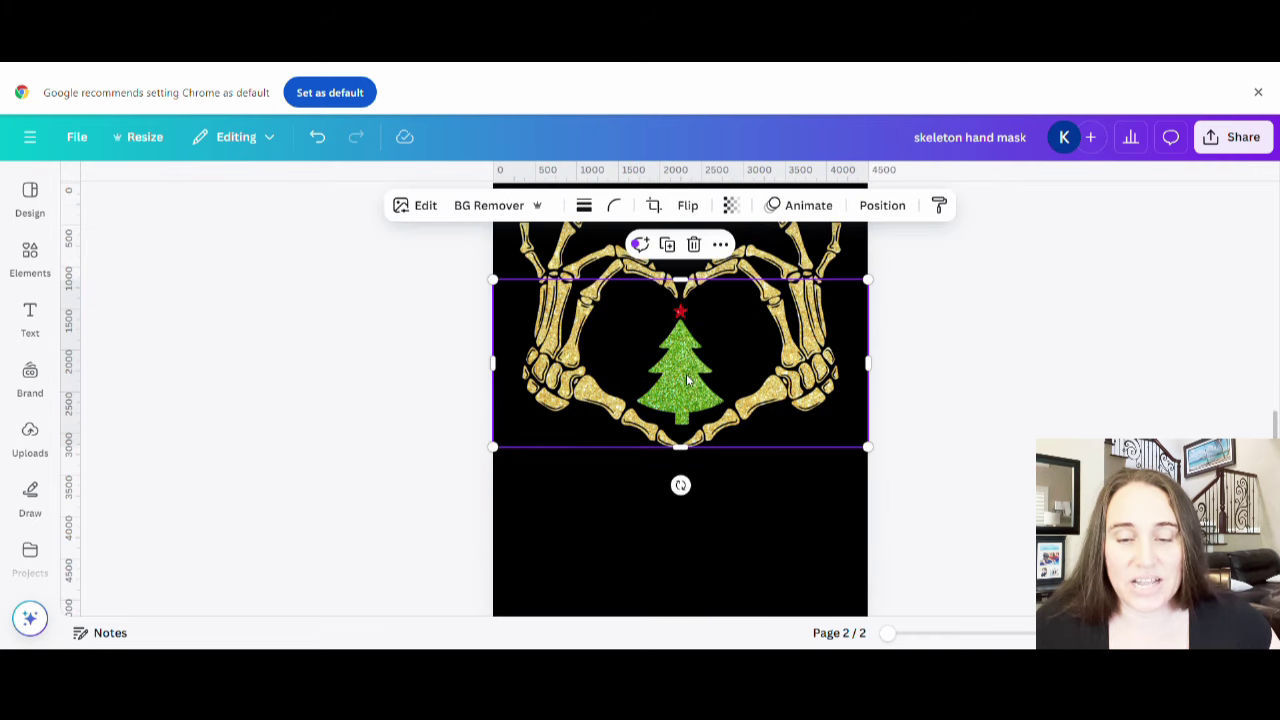
- Adjust the glitter image to tint -28, brightness -8 and contrast 5
click(412, 208)
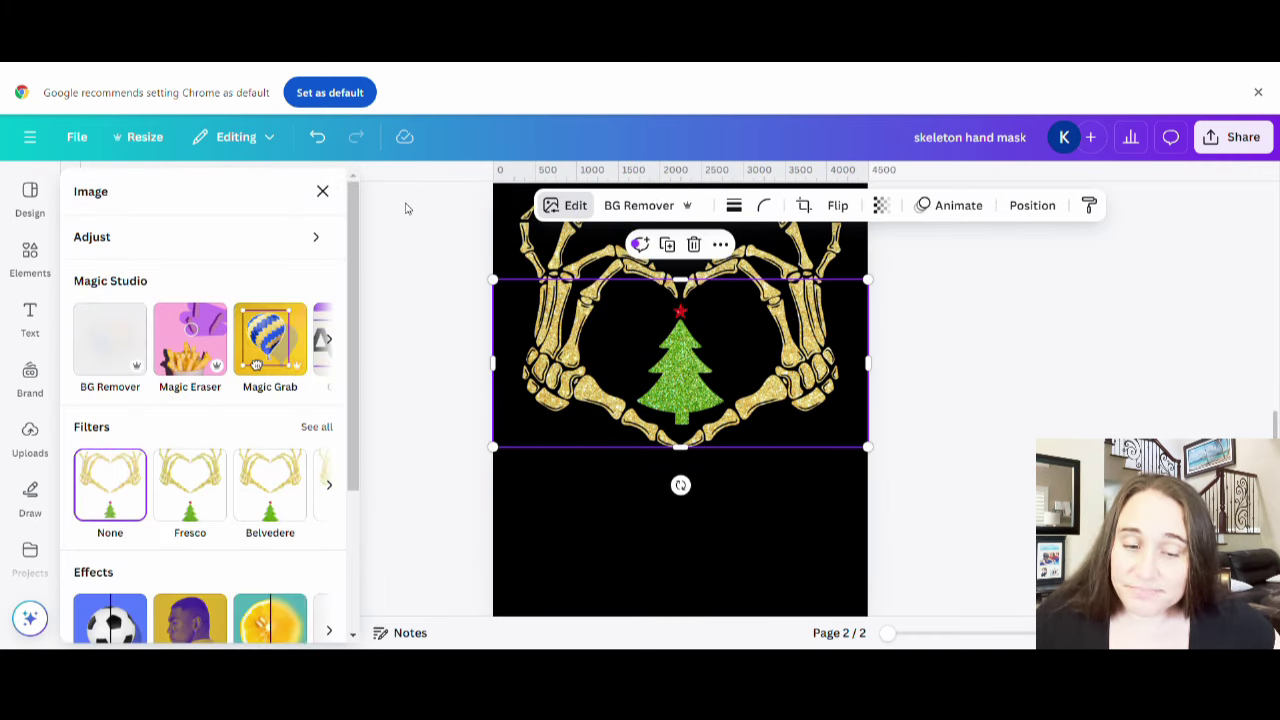
click(320, 240)
scroll(265, 310, down, 3)
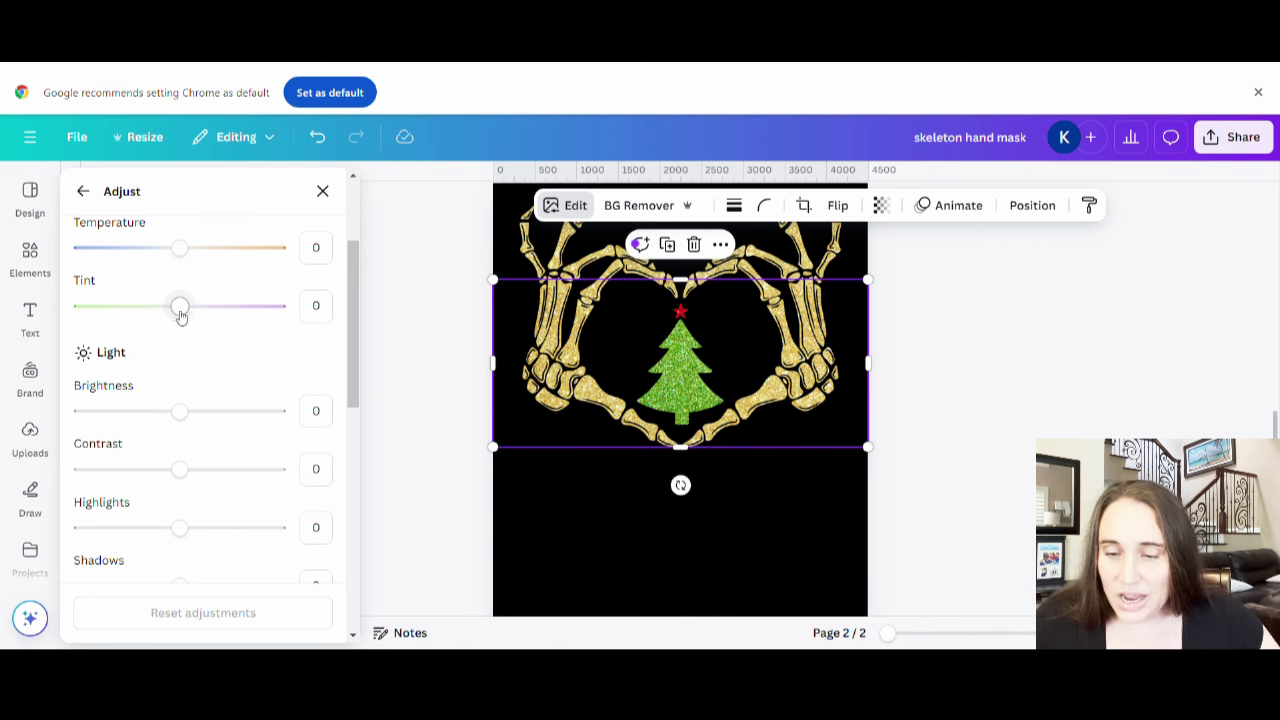
drag(183, 314, 155, 310)
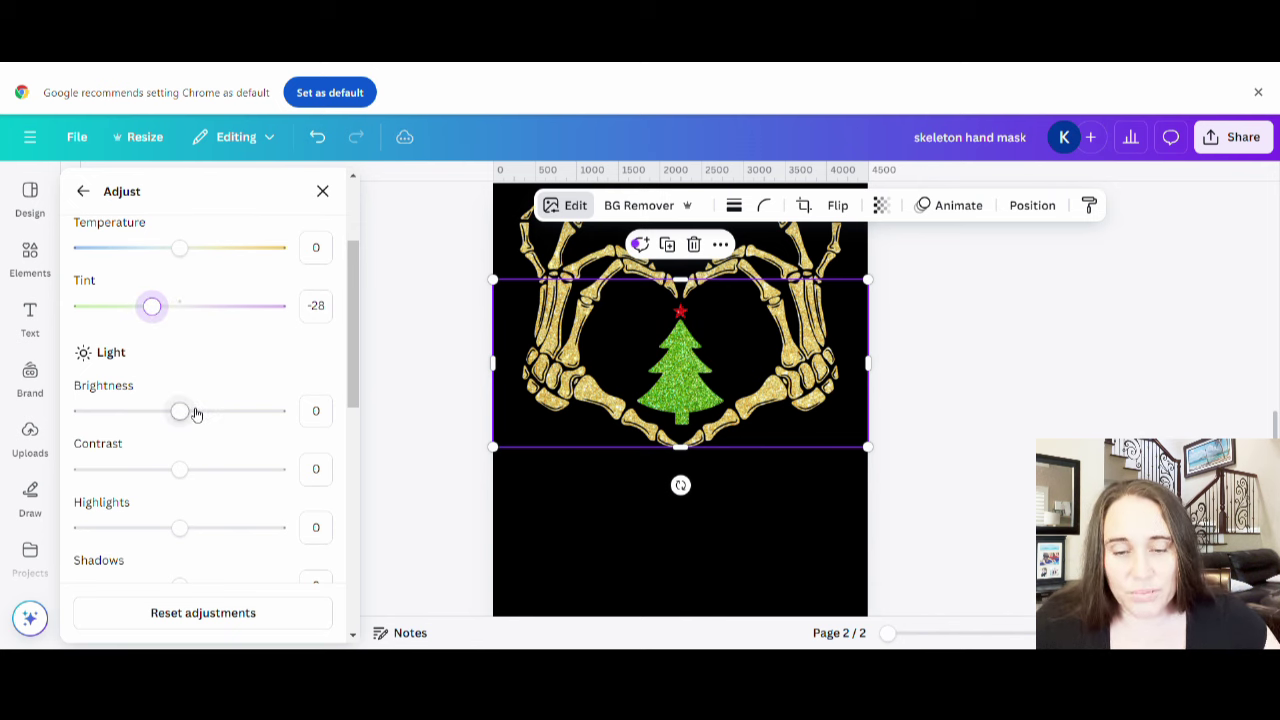
drag(182, 419, 175, 420)
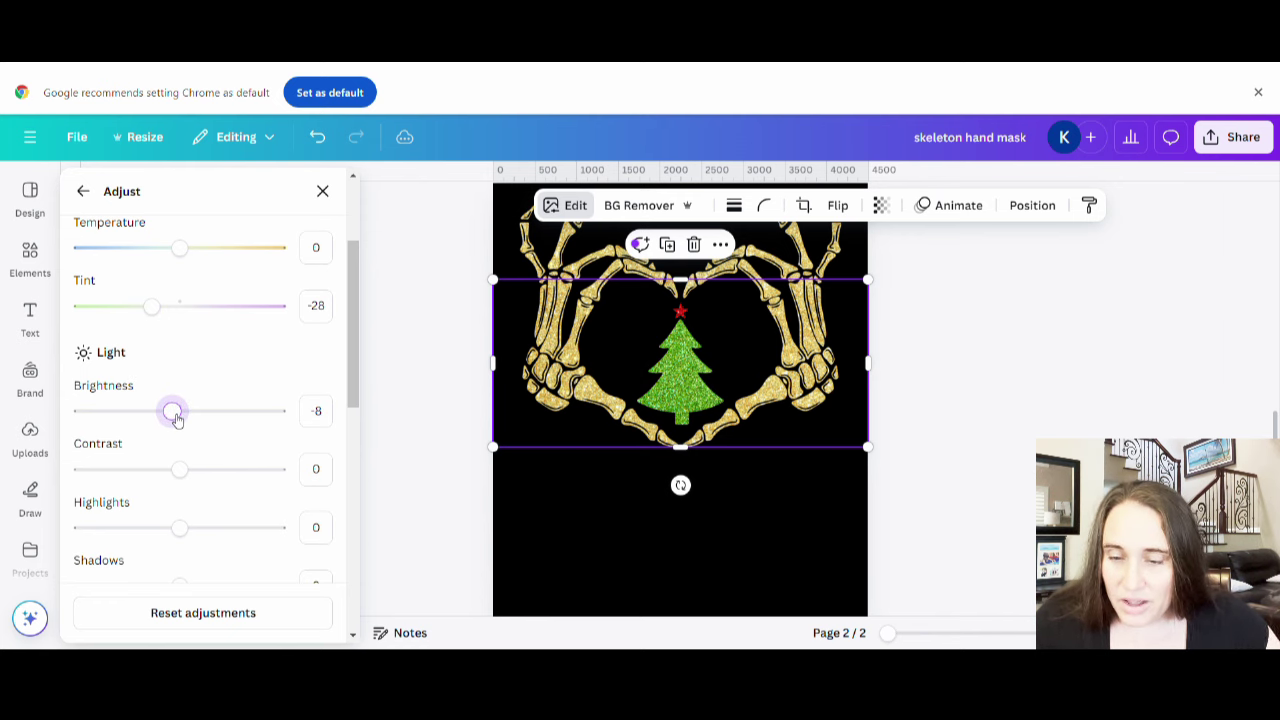
scroll(185, 420, down, 1)
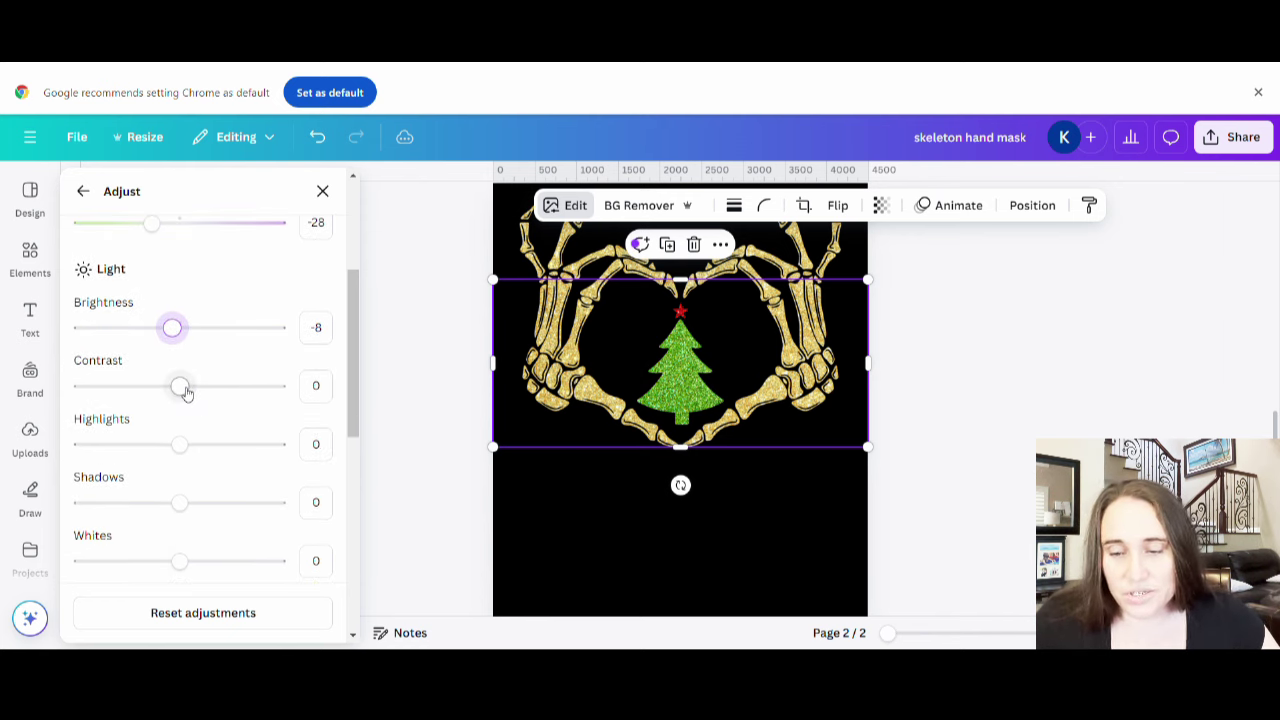
drag(184, 392, 189, 393)
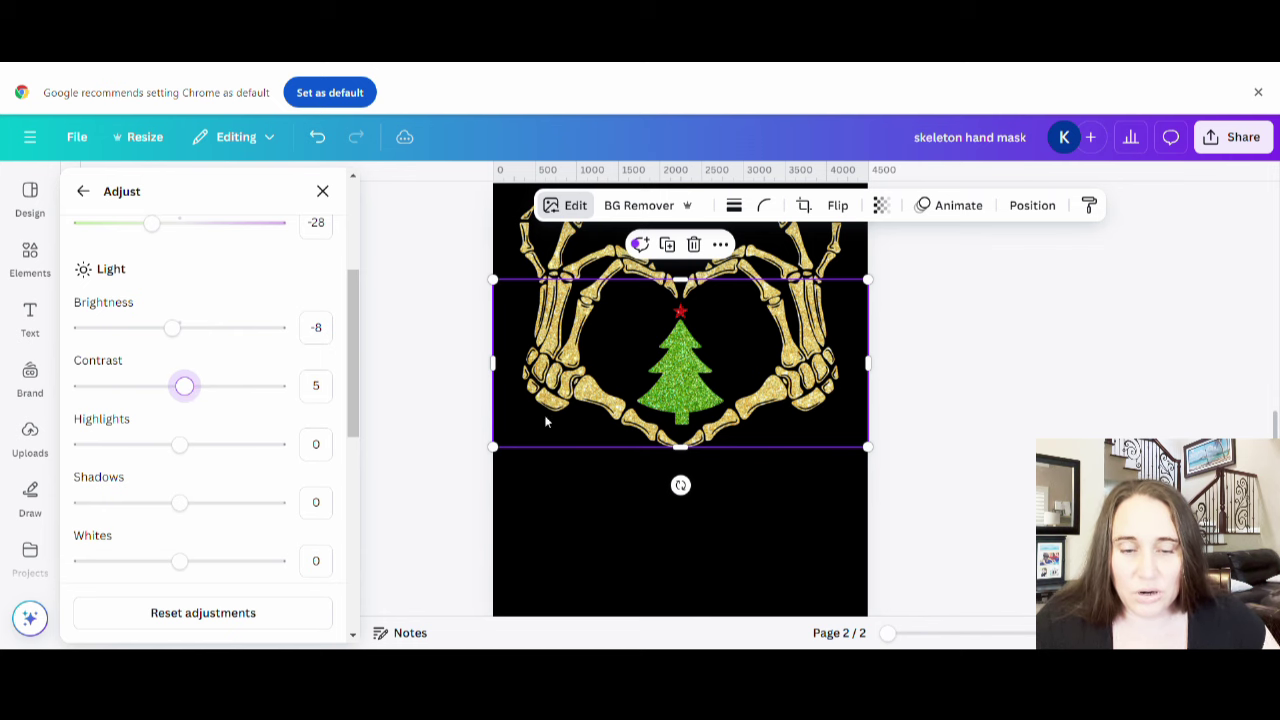
- Try the saturation and vibrance sliders, leaving vibrance at 0, and deselect the image
scroll(268, 470, down, 4)
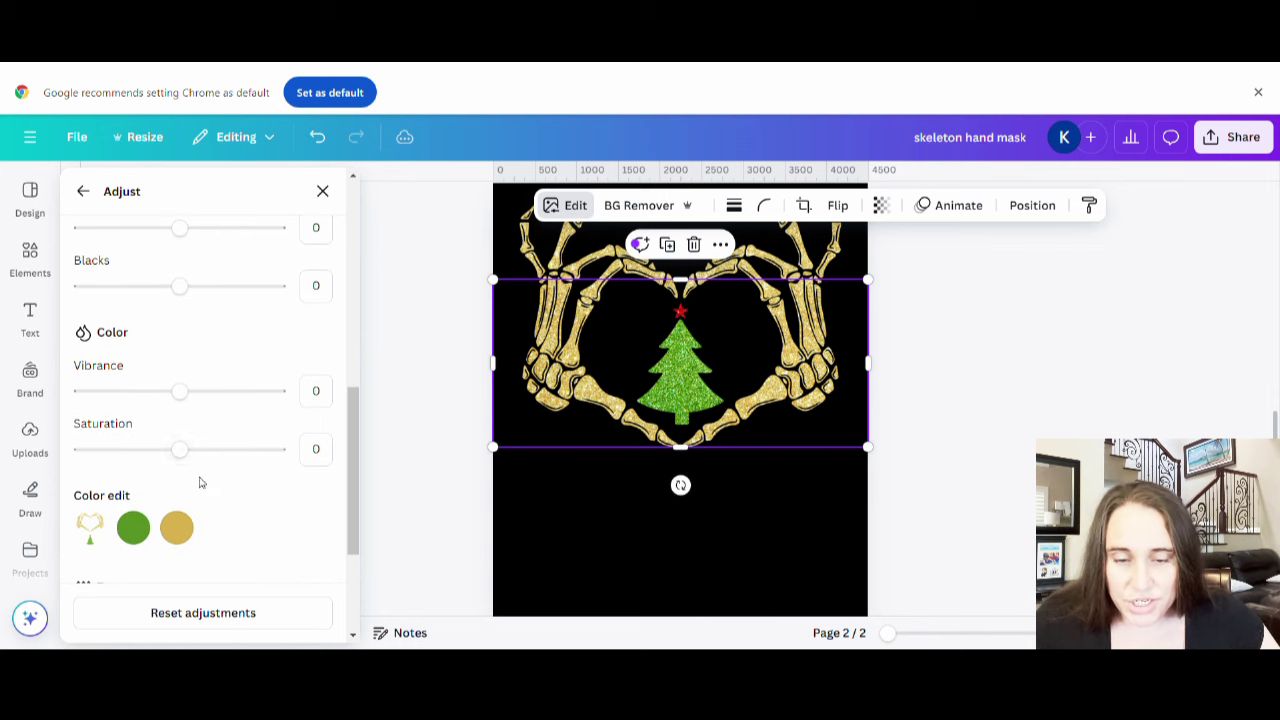
mouse_move(180, 451)
mouse_down()
mouse_move(206, 452)
mouse_move(180, 451)
mouse_up()
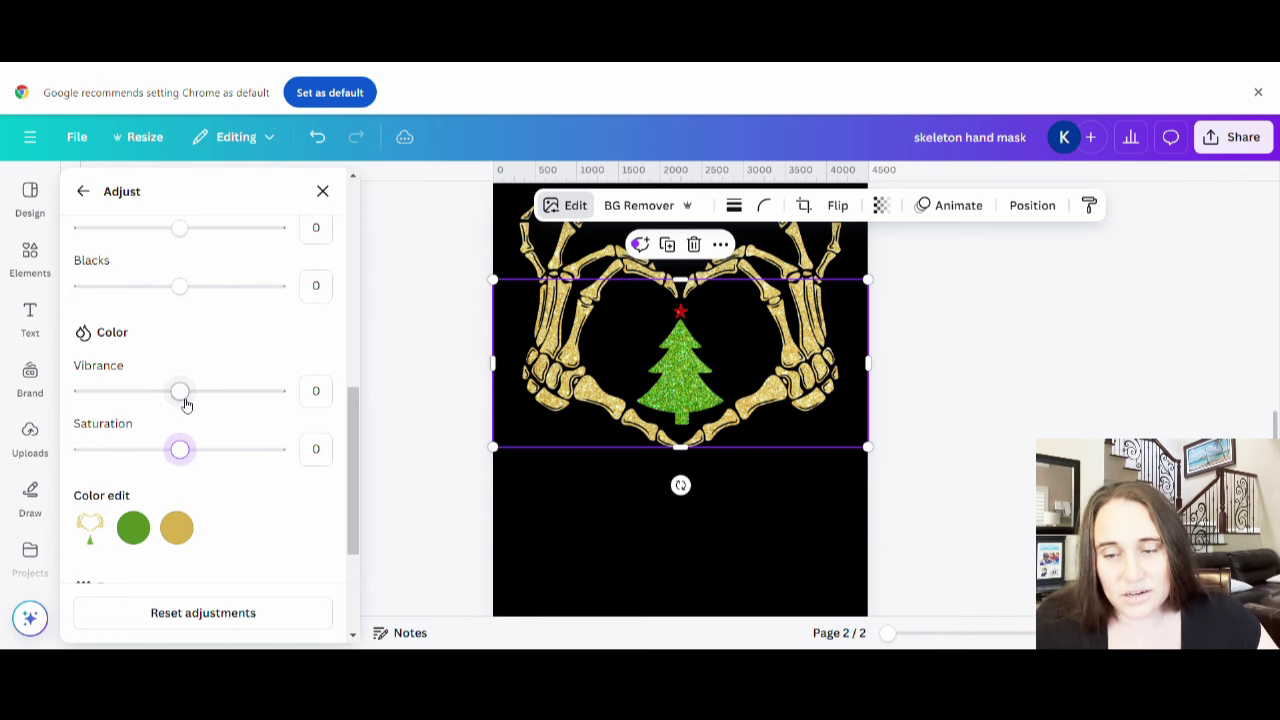
mouse_move(185, 400)
mouse_down()
mouse_move(297, 414)
mouse_move(180, 411)
mouse_up()
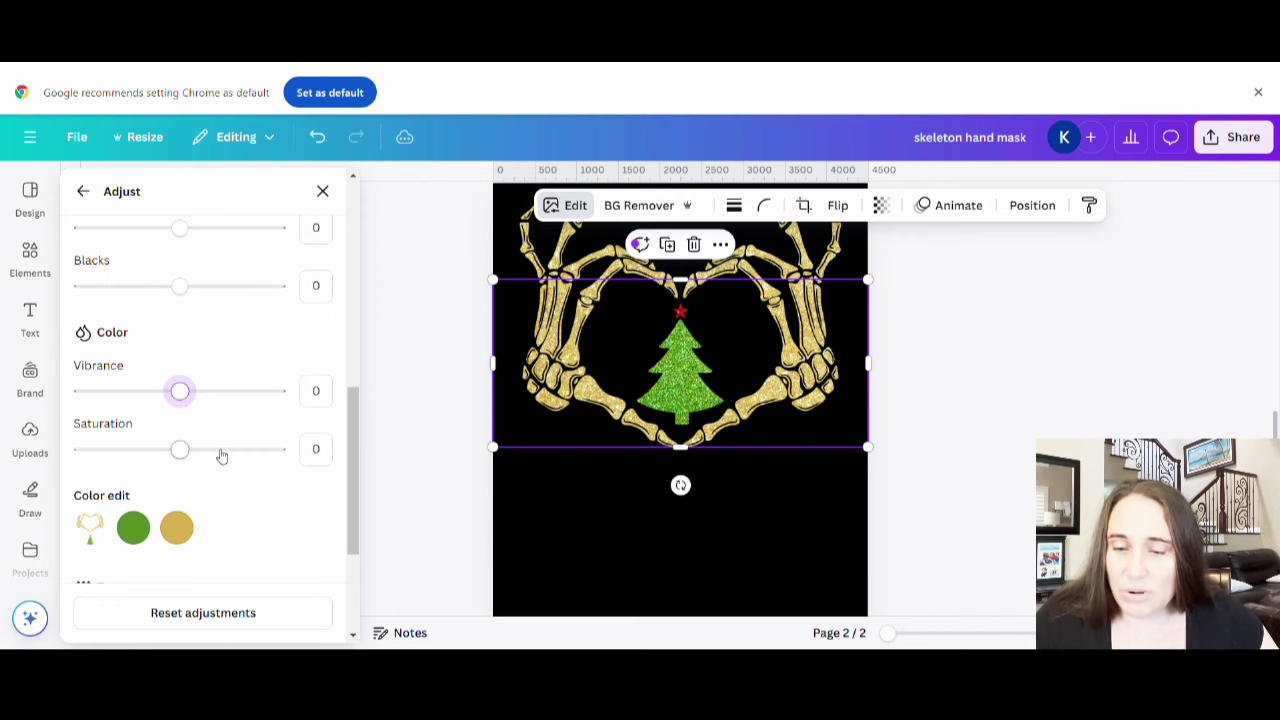
scroll(143, 440, up, 2)
scroll(143, 430, up, 3)
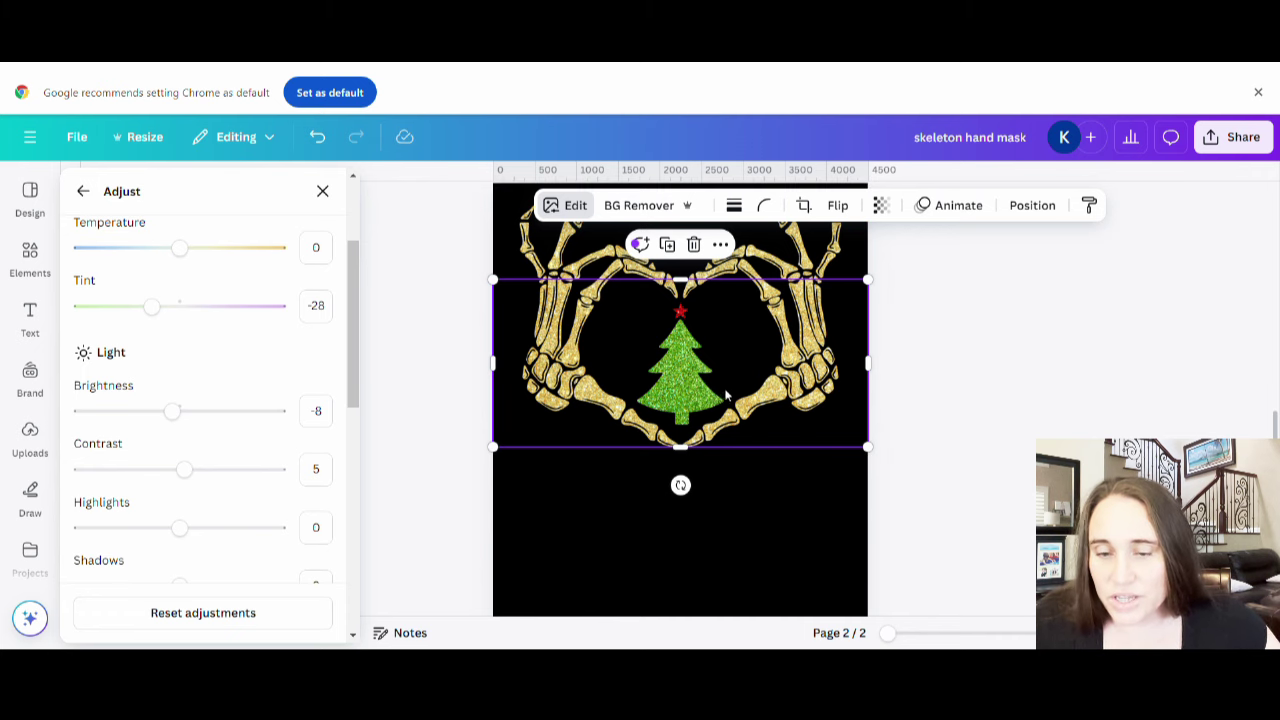
click(825, 562)
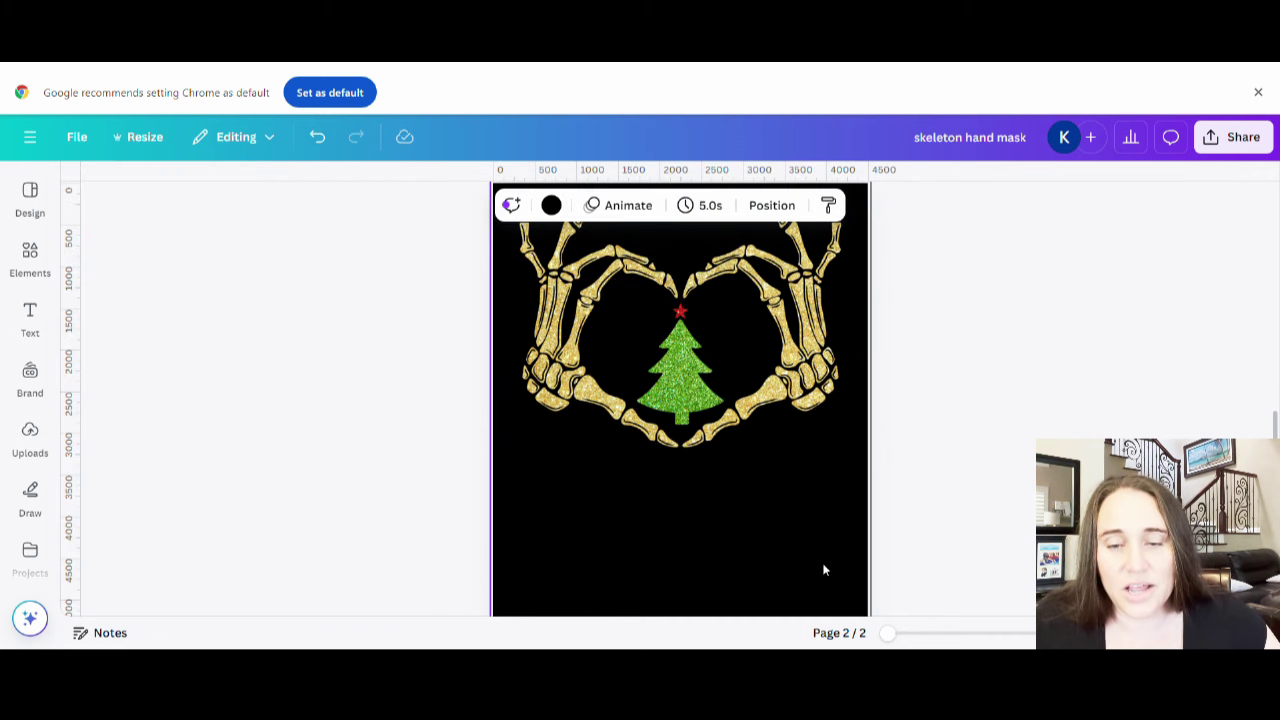
- Give the skeleton-hands image saturation 1 and sharpness 34
click(829, 247)
click(420, 206)
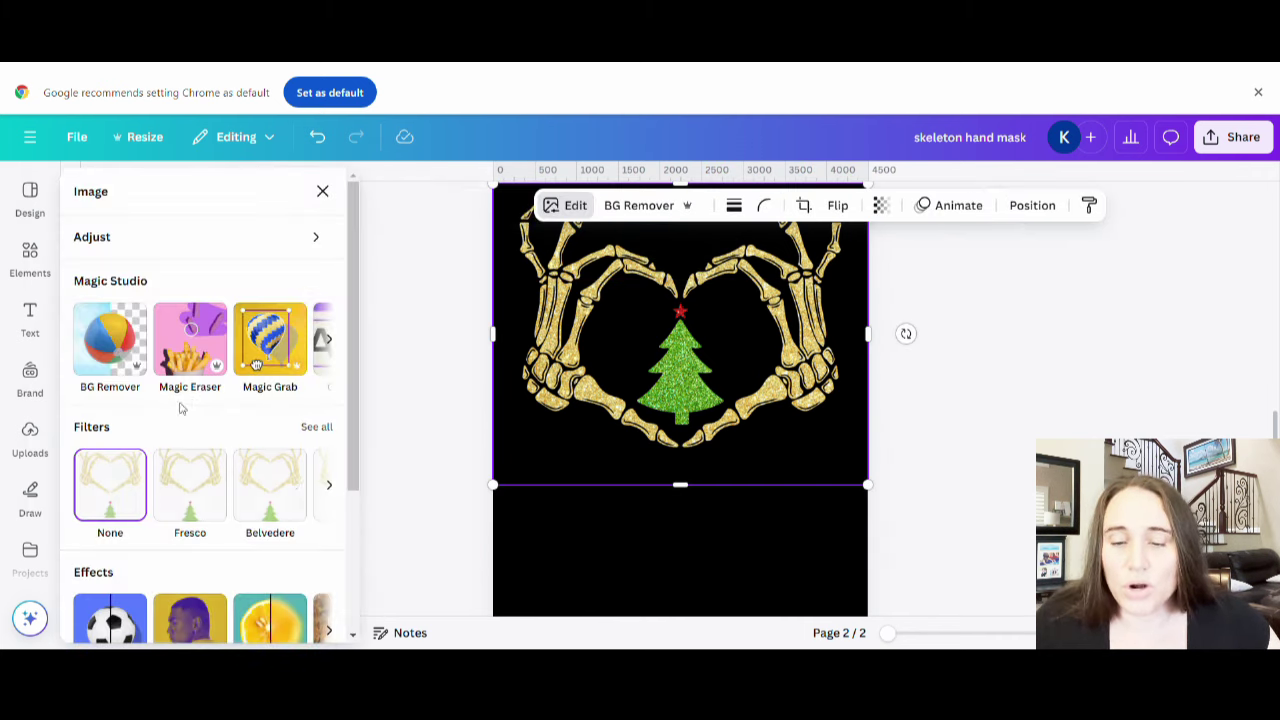
click(313, 240)
scroll(190, 512, down, 1)
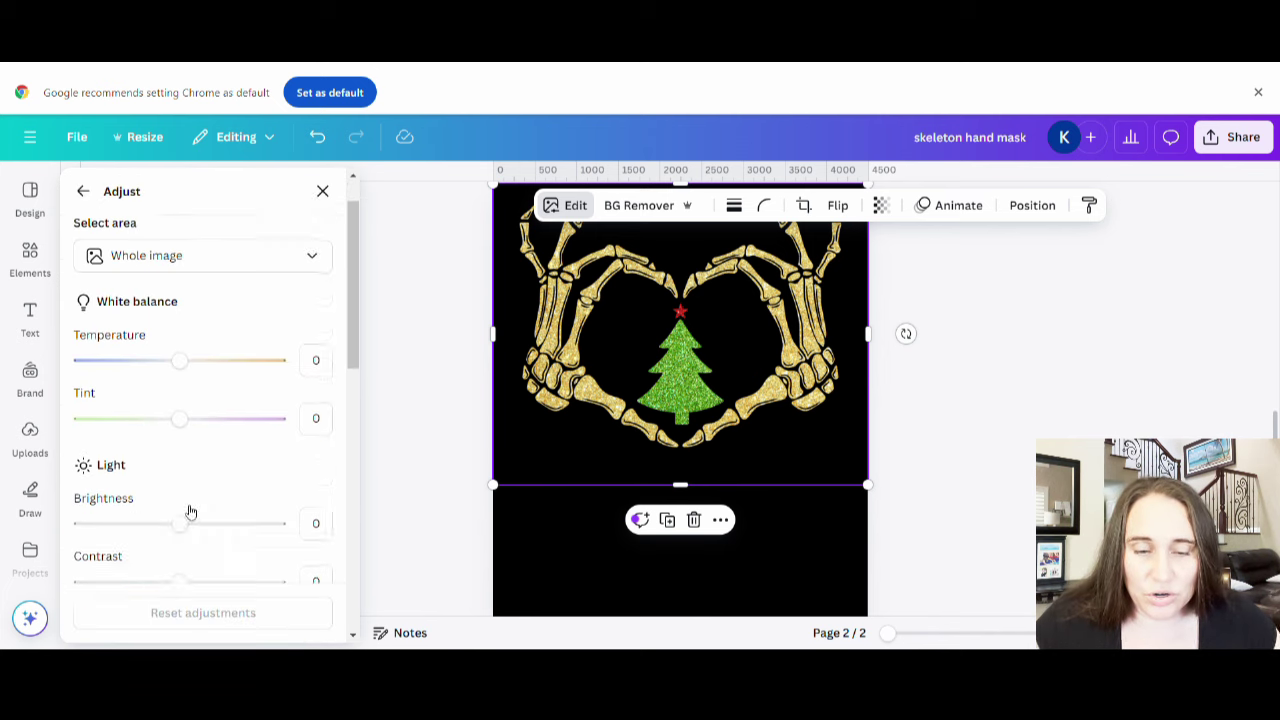
scroll(190, 512, down, 3)
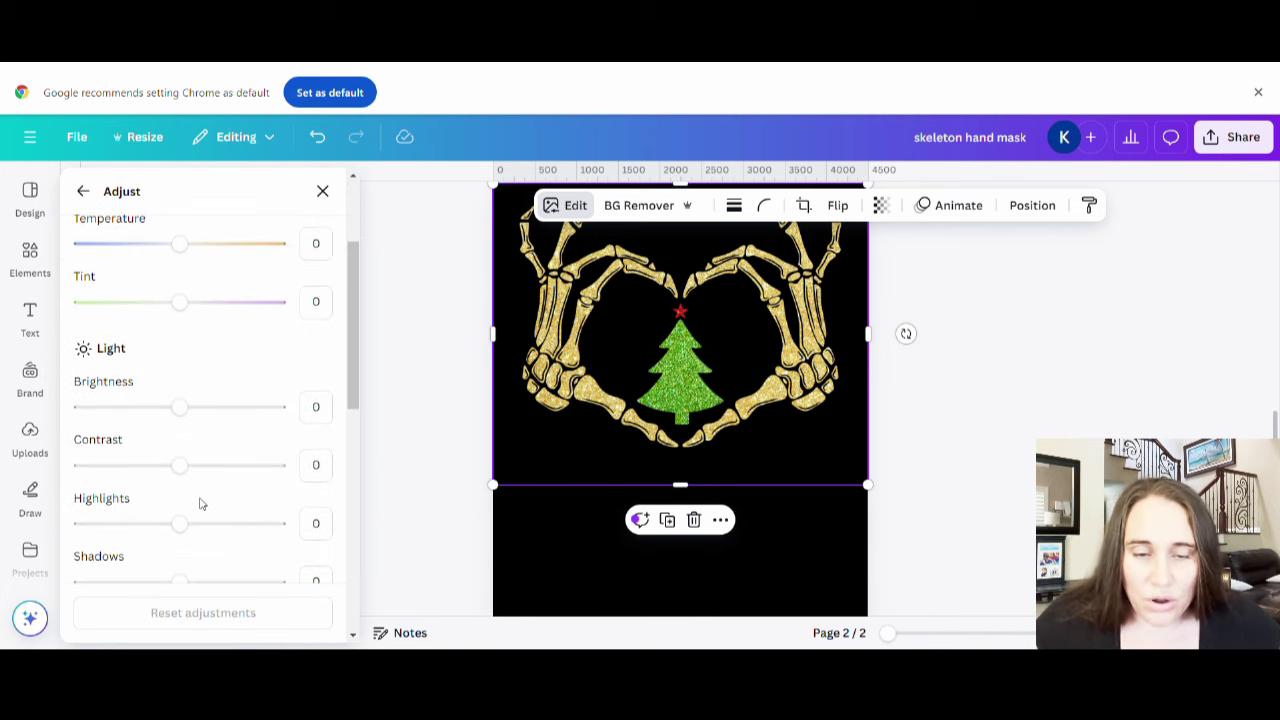
scroll(200, 504, down, 4)
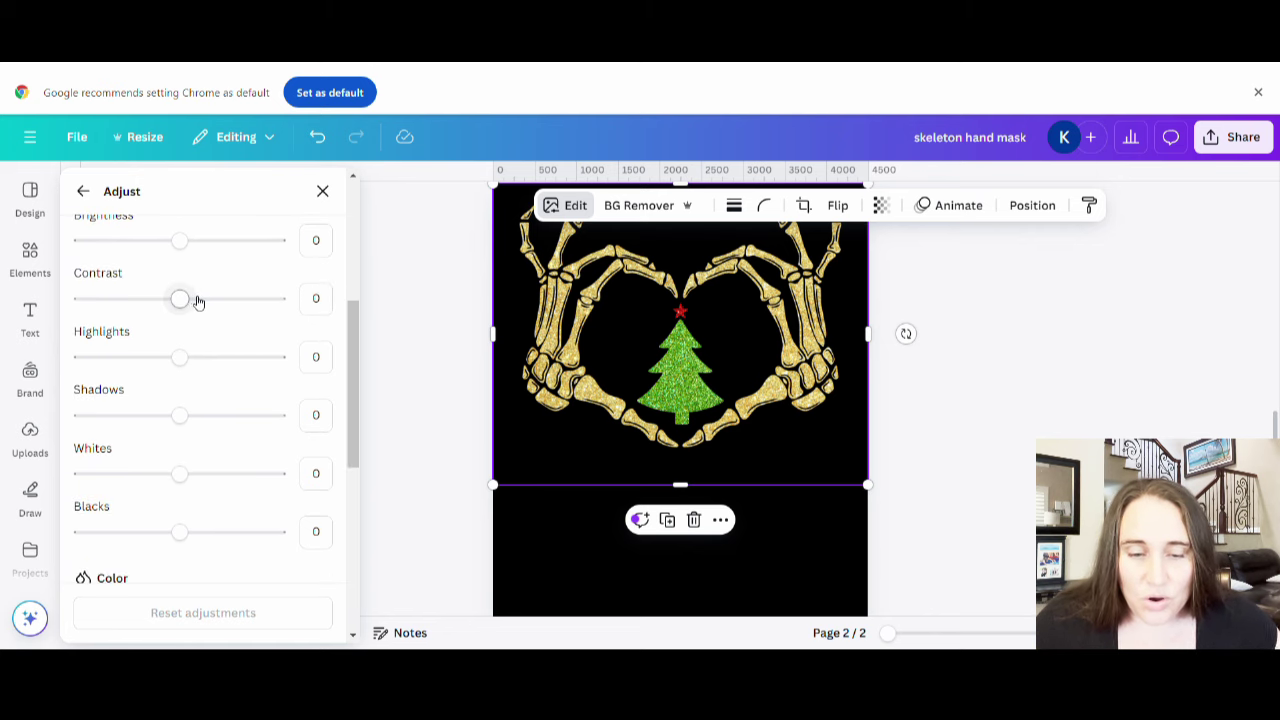
drag(195, 302, 206, 299)
scroll(180, 351, down, 10)
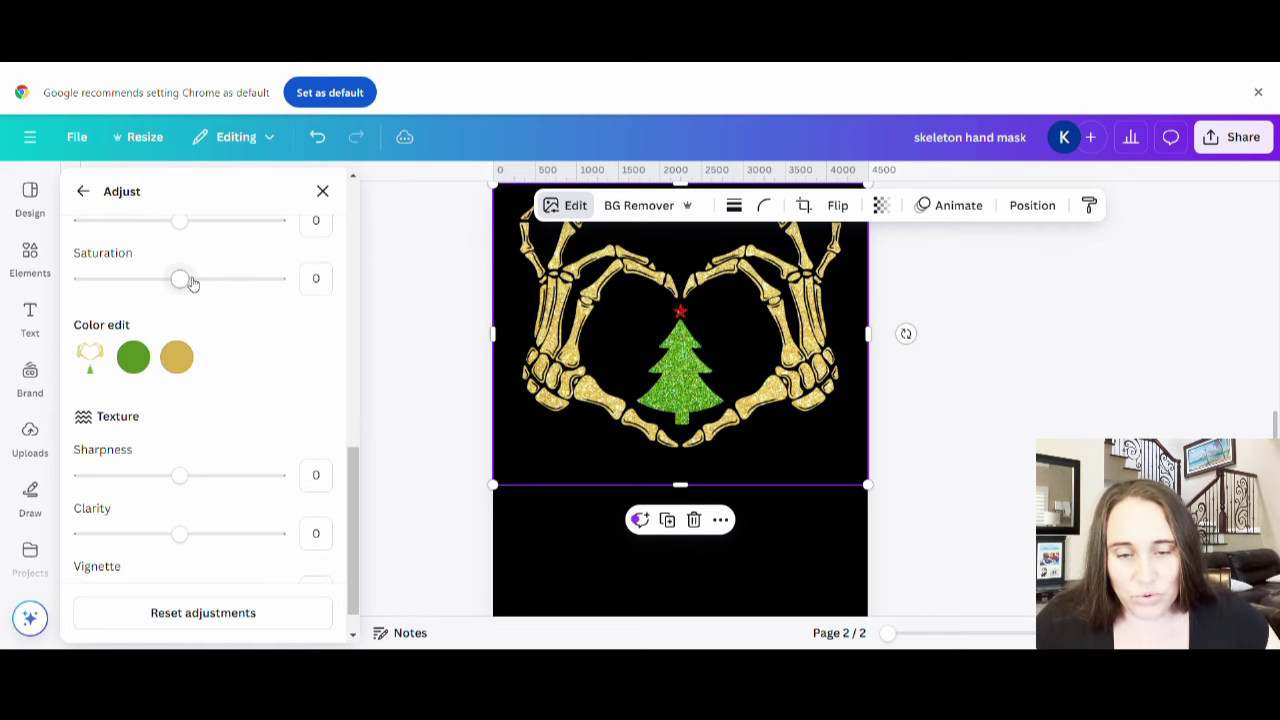
mouse_move(189, 280)
mouse_down()
mouse_move(203, 285)
mouse_move(185, 289)
mouse_up()
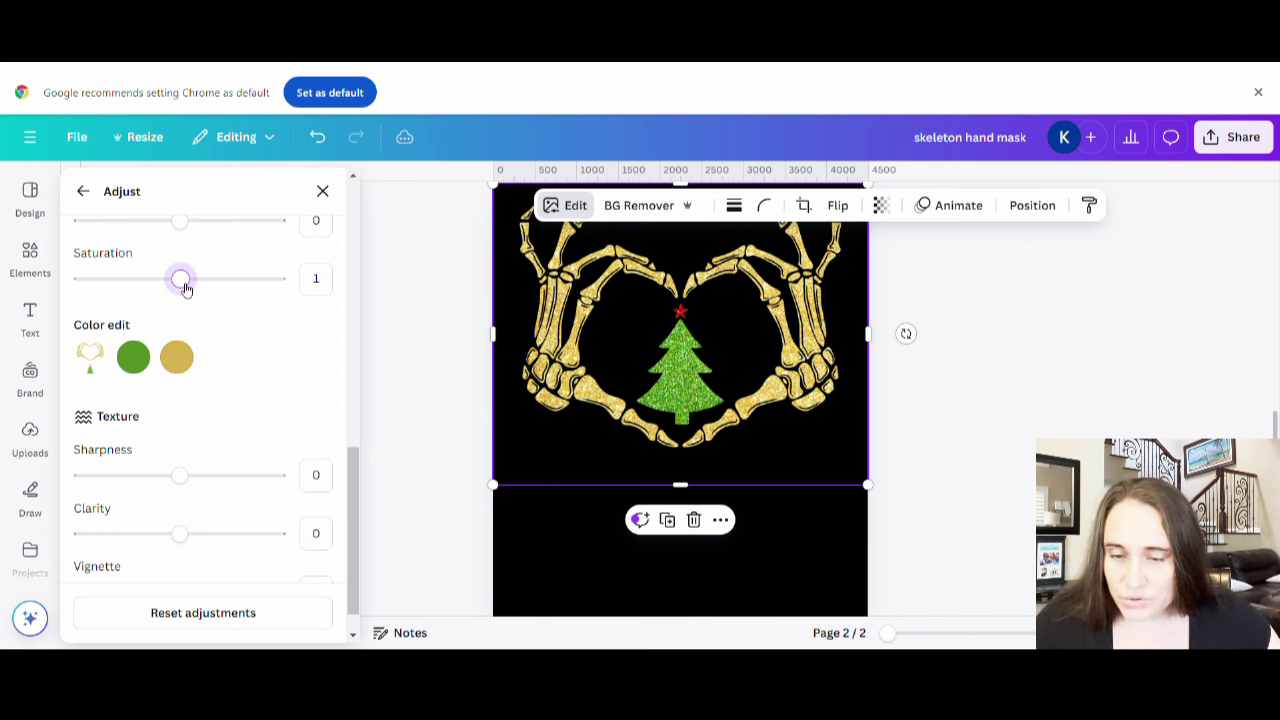
drag(189, 479, 222, 477)
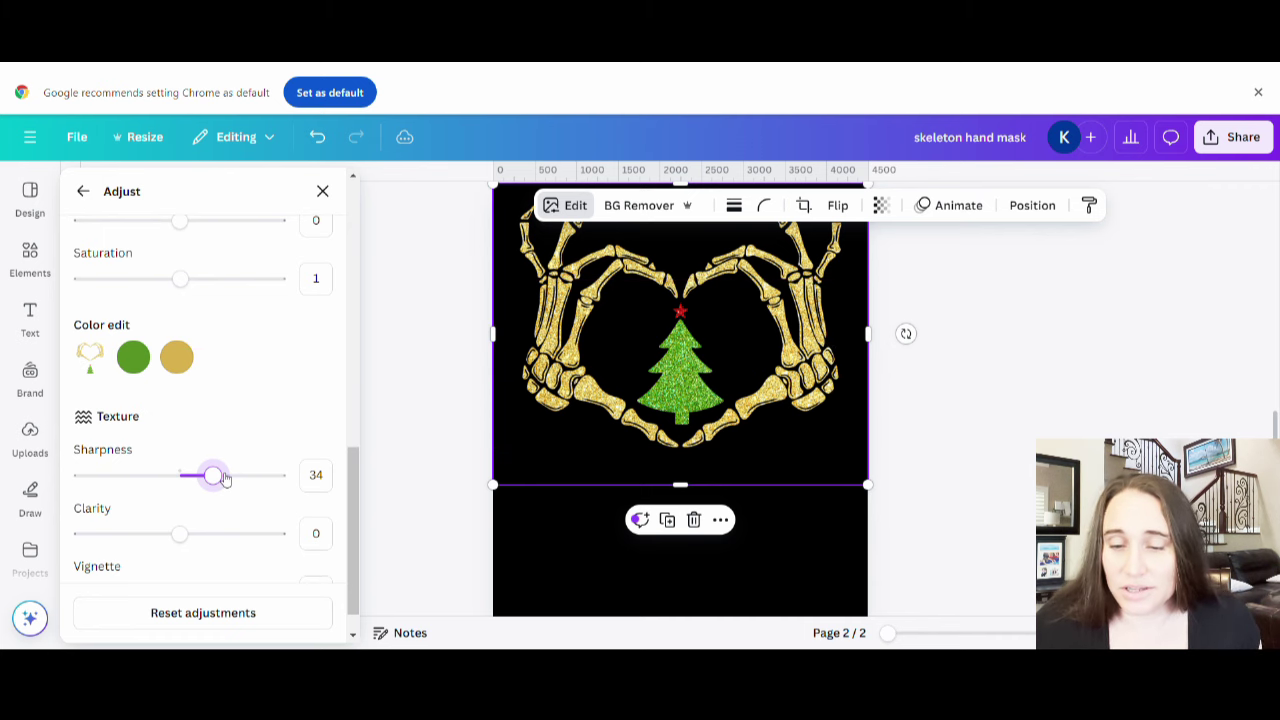
click(560, 542)
scroll(799, 512, up, 1)
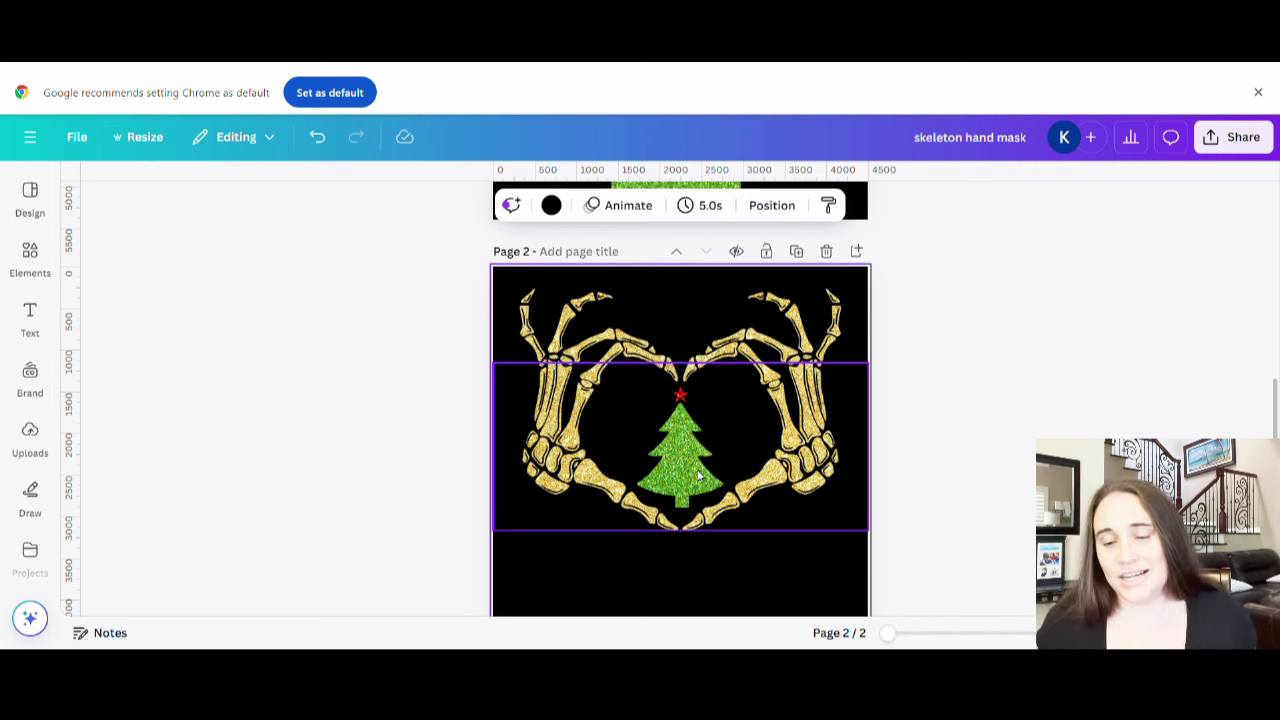
click(1092, 347)
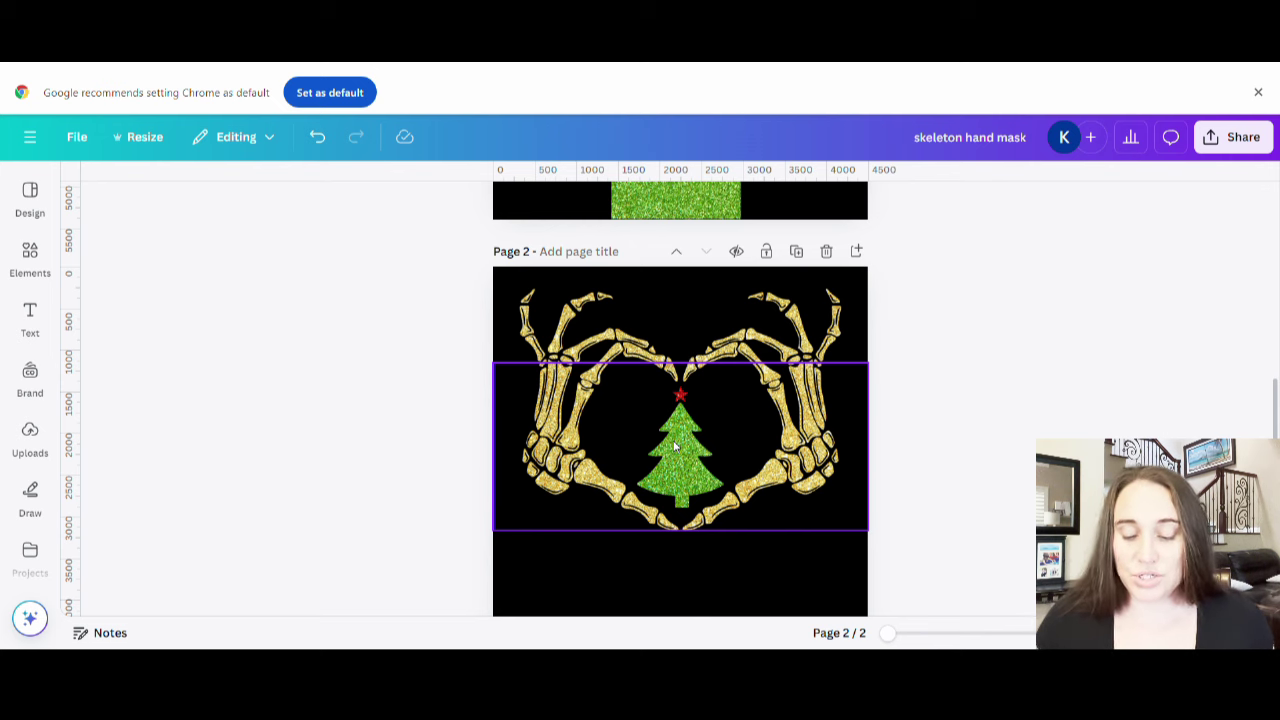
- Title page 2 "skeleton hand and tree"
click(560, 252)
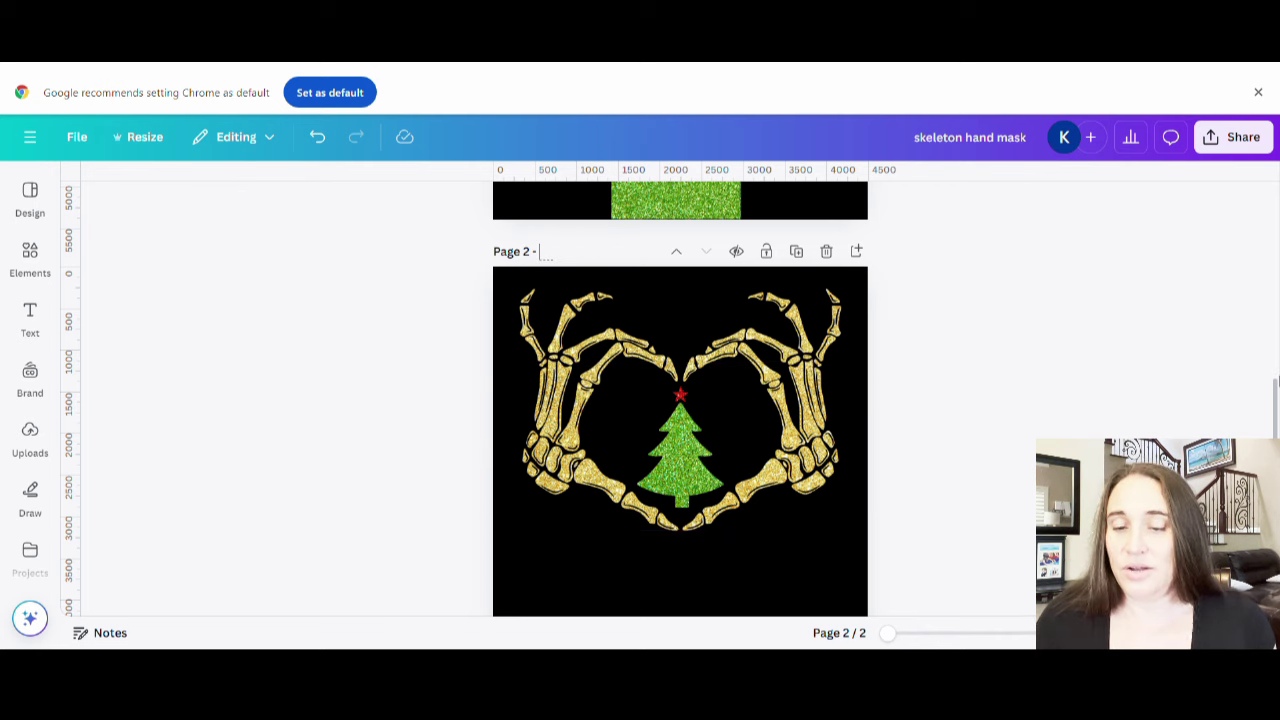
text(skele)
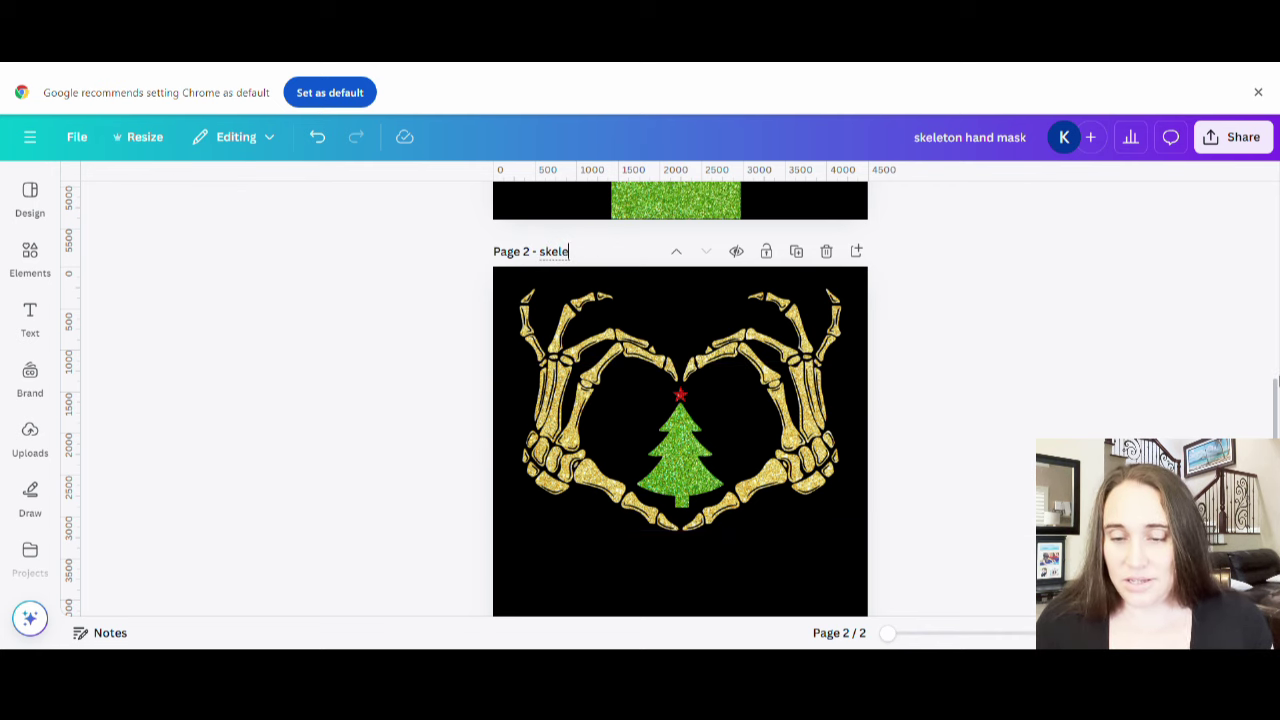
text(ton)
key(BackSpace)
key(BackSpace)
text(on hand)
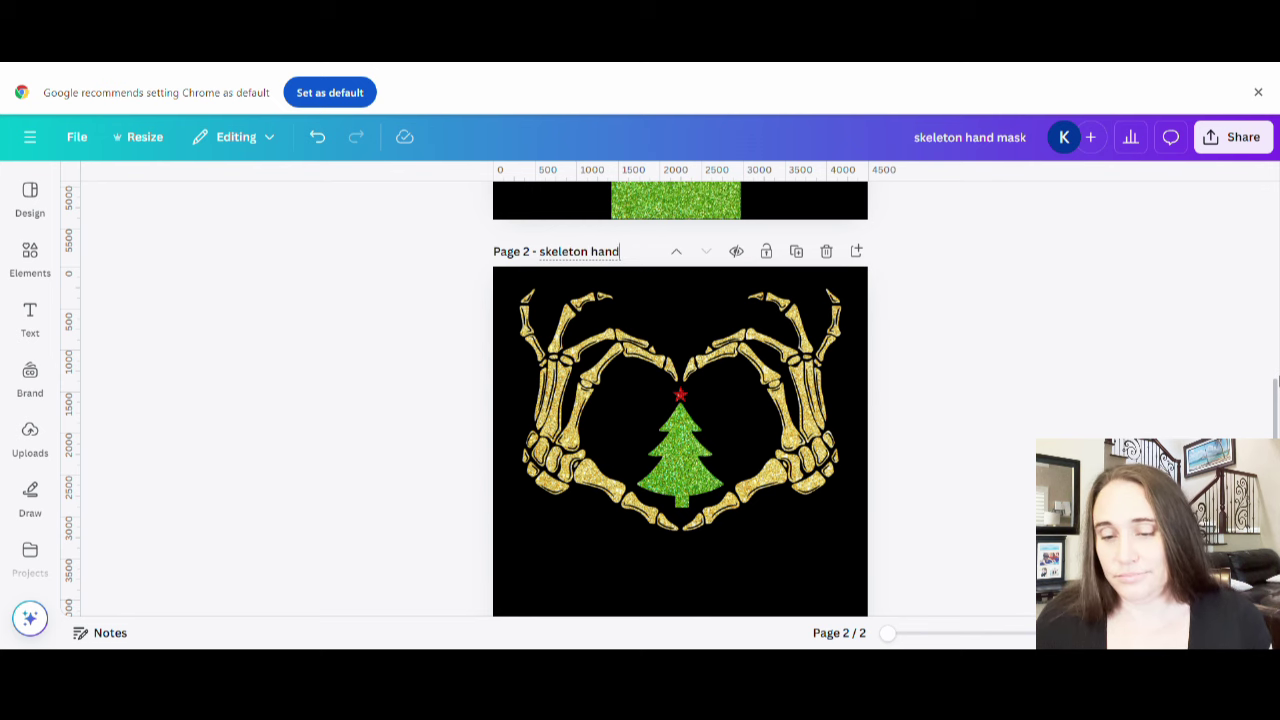
text( and tree)
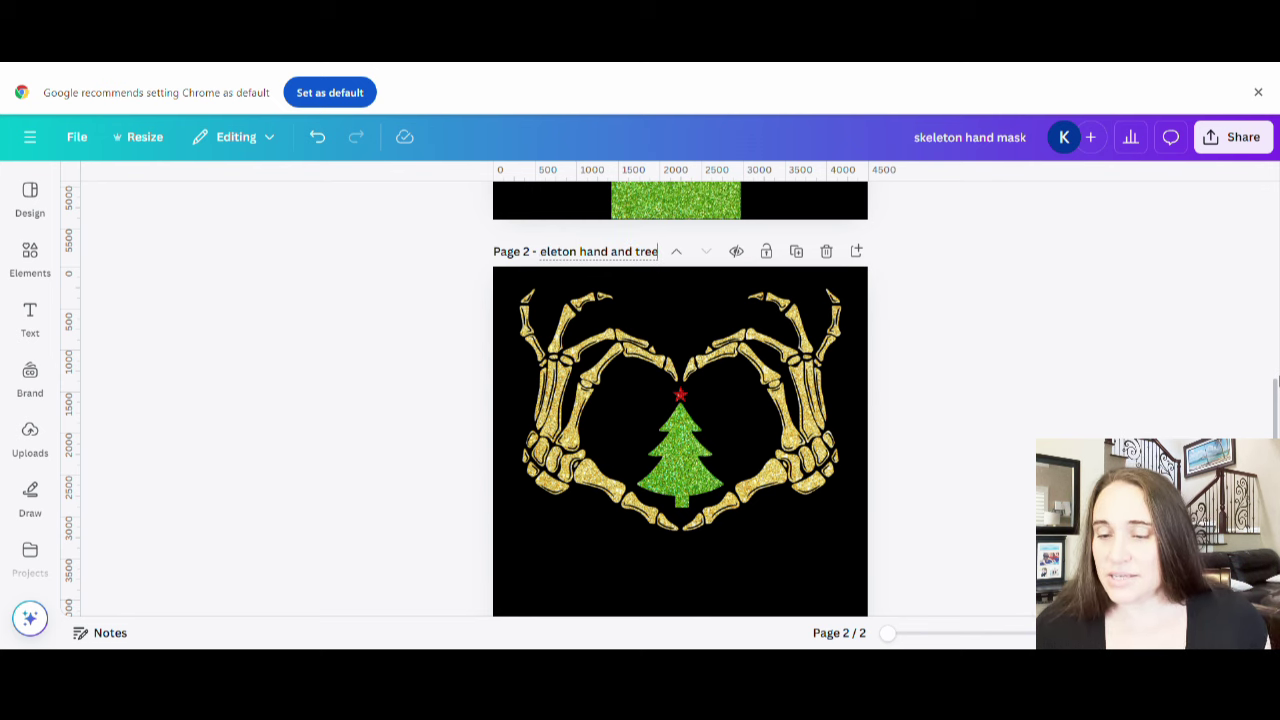
click(1100, 344)
scroll(1114, 294, down, 2)
- Download only page 2 as a PNG with a transparent background
click(1232, 140)
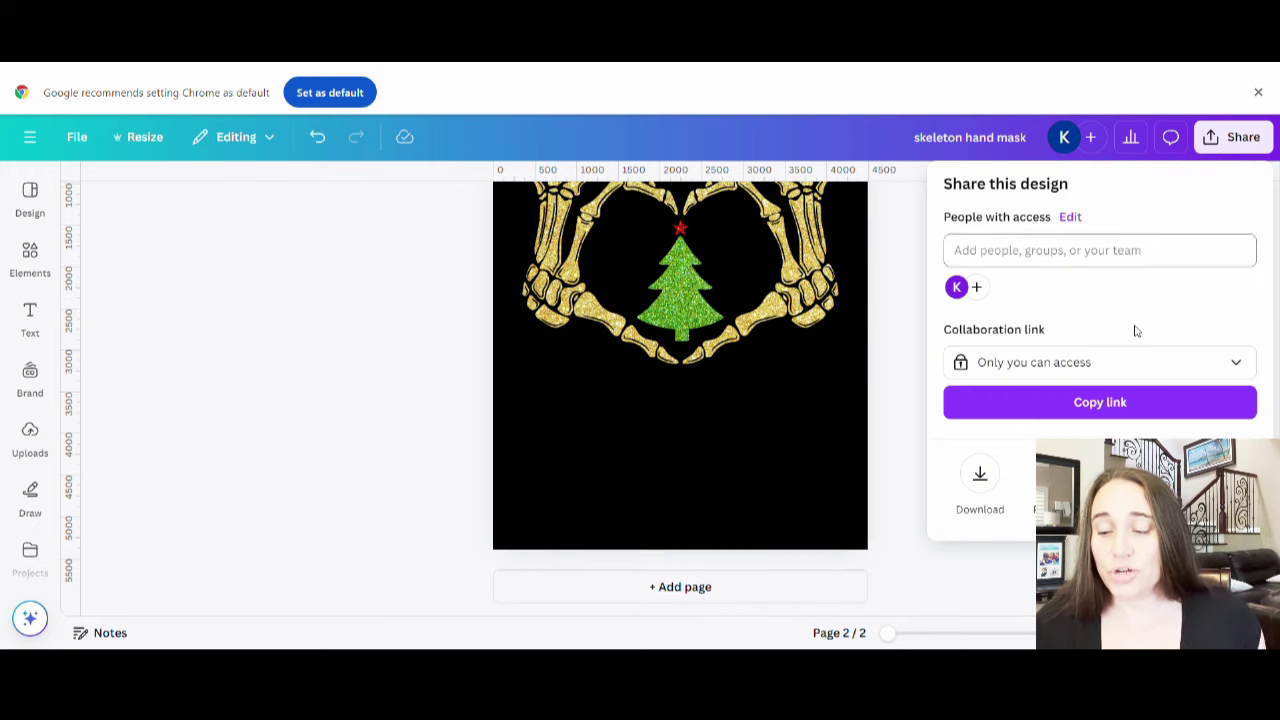
click(982, 480)
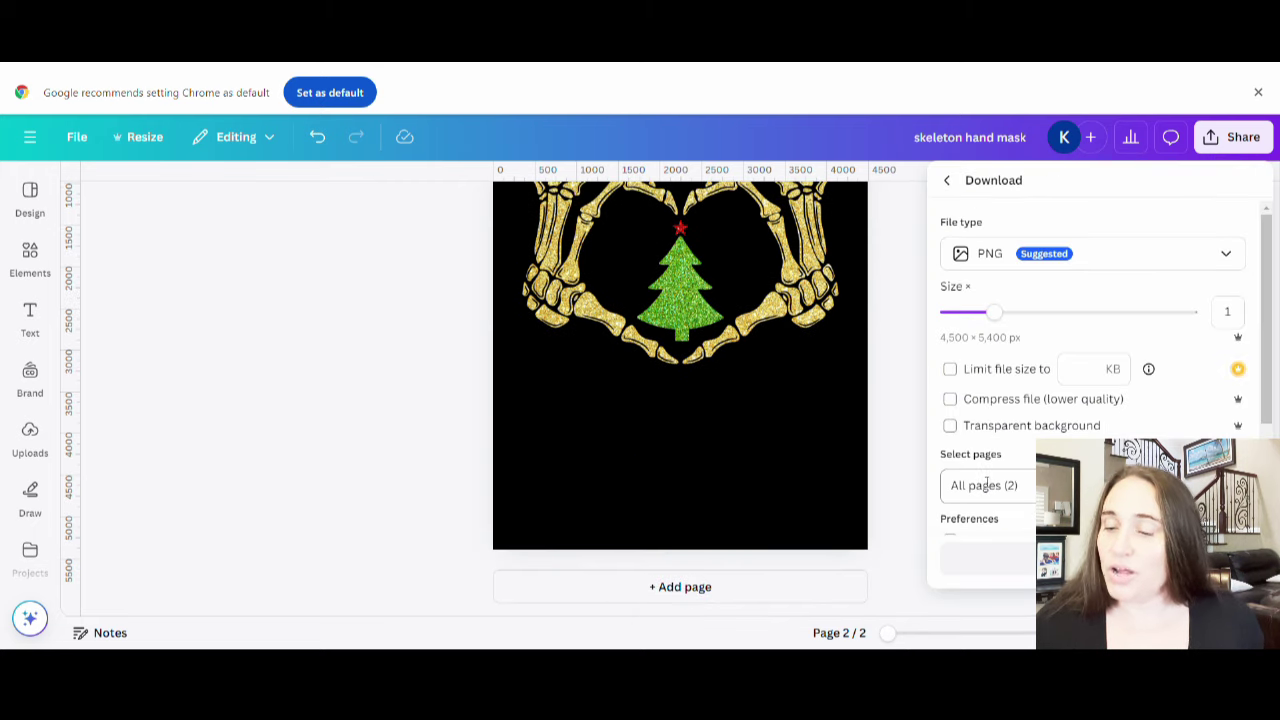
click(995, 425)
scroll(1030, 290, down, 2)
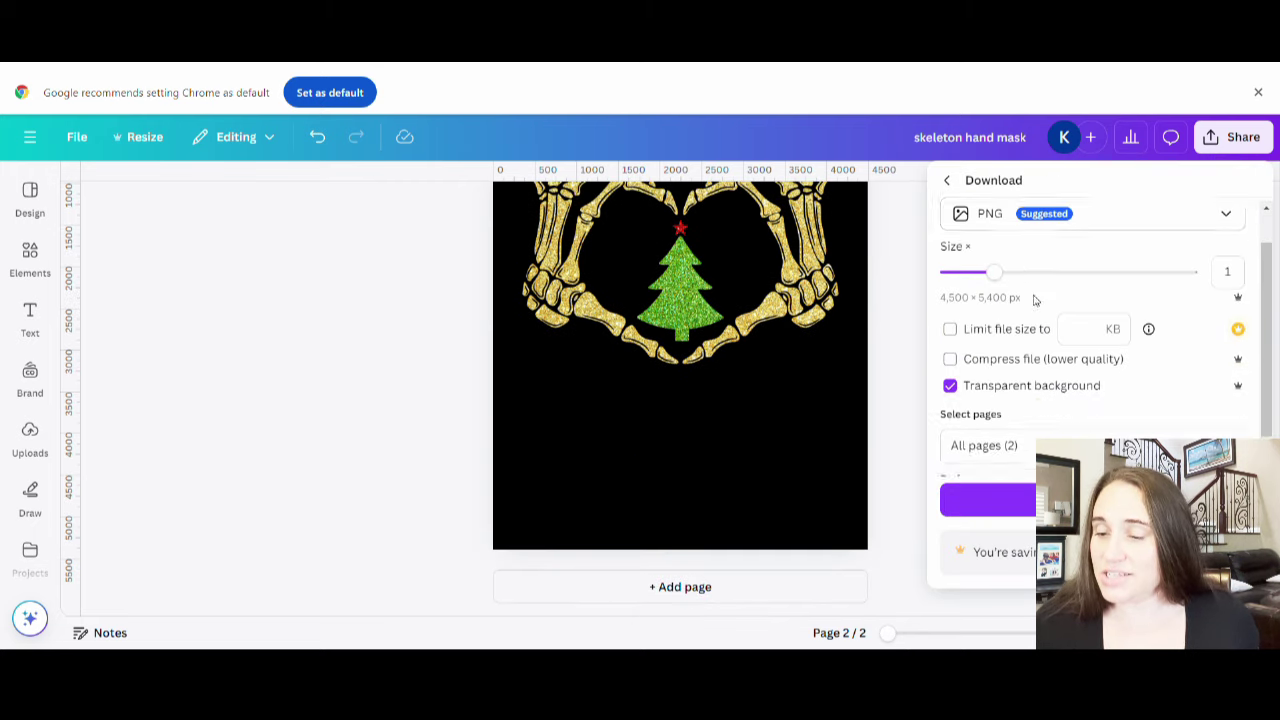
click(1232, 416)
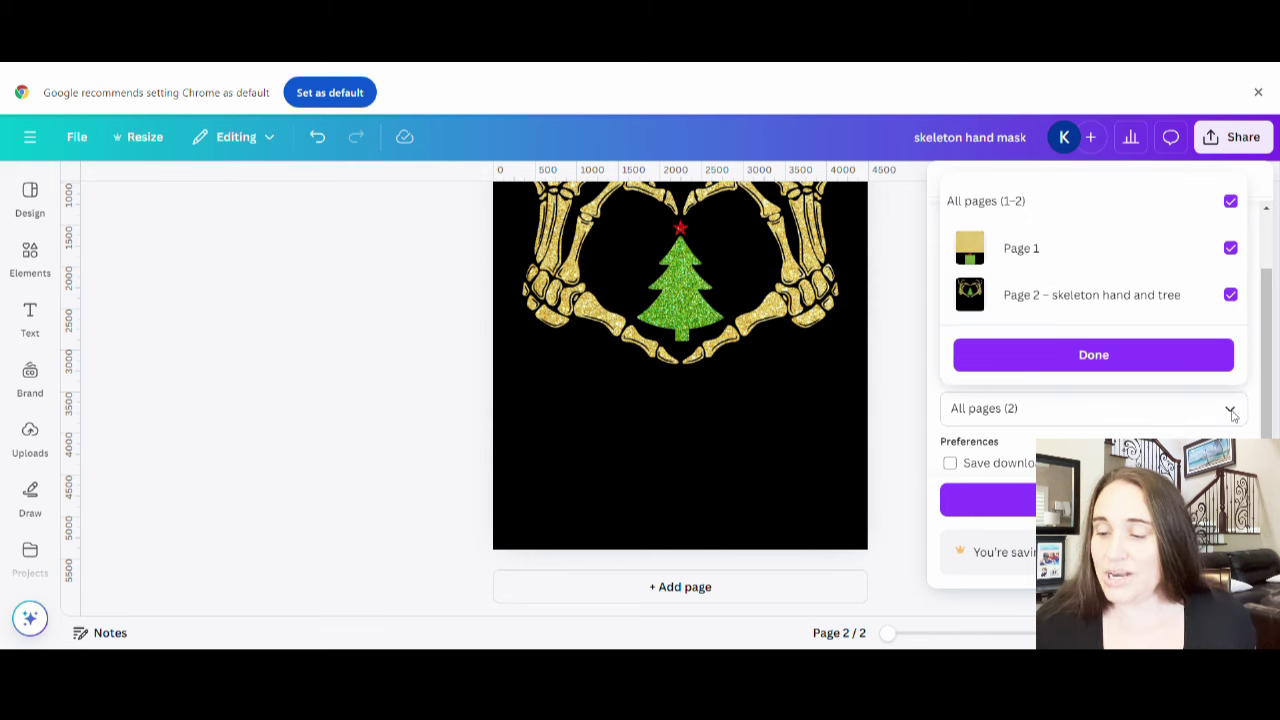
click(1231, 250)
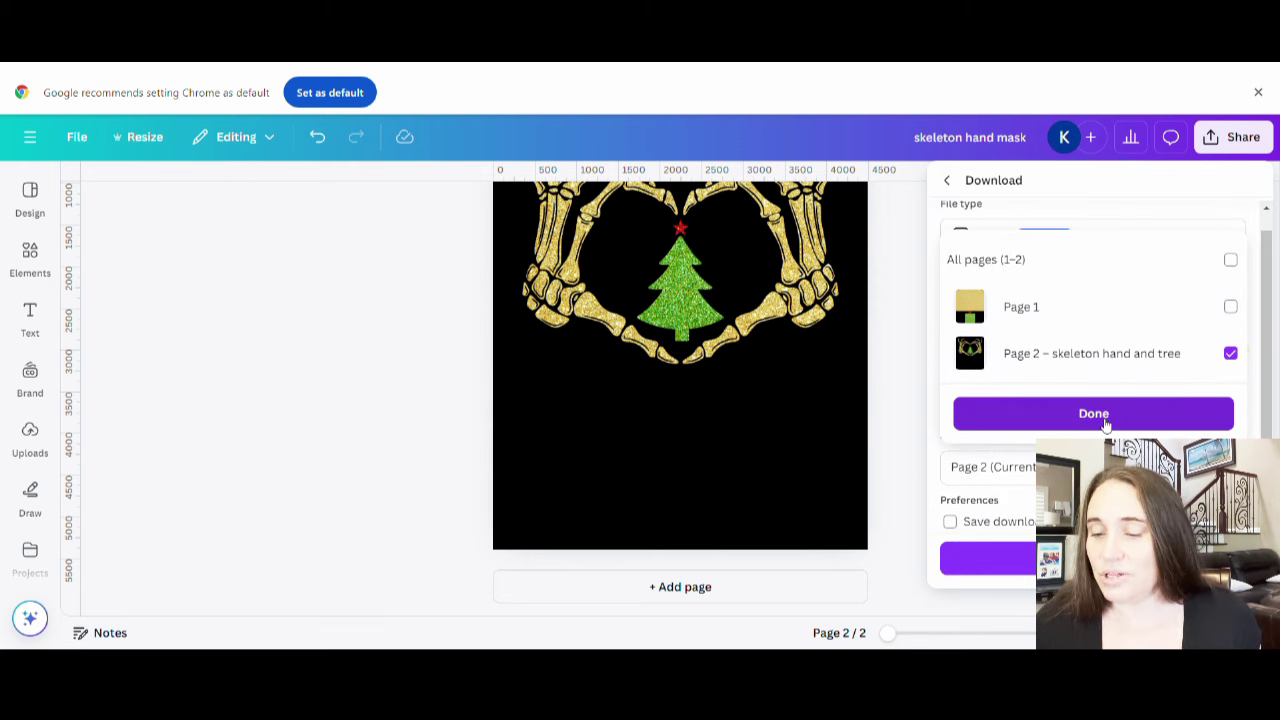
click(1106, 424)
click(990, 558)
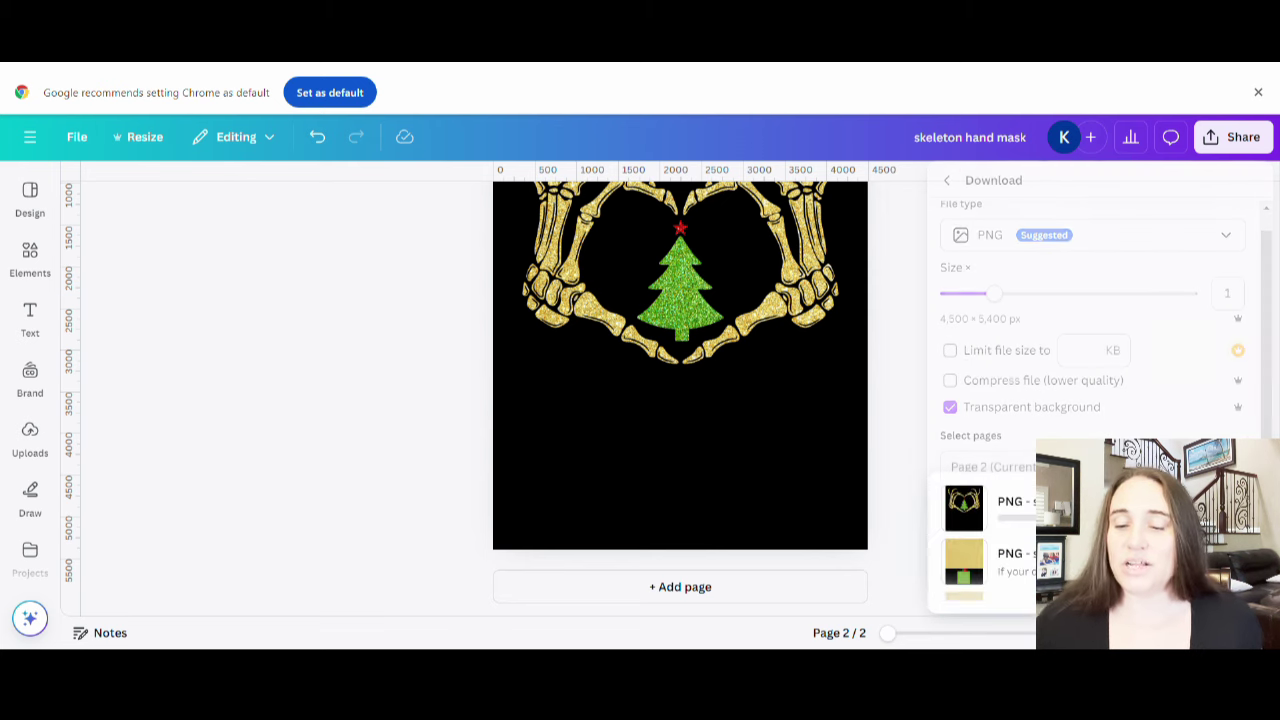
scroll(520, 424, up, 2)
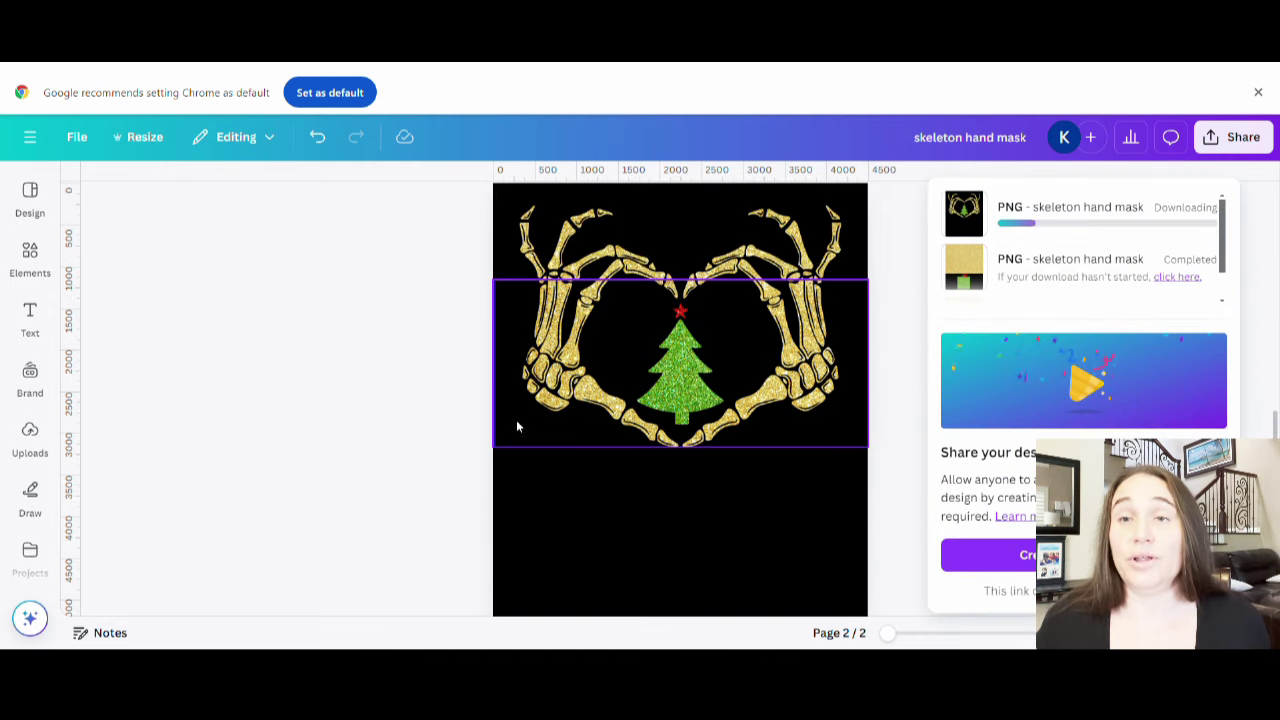